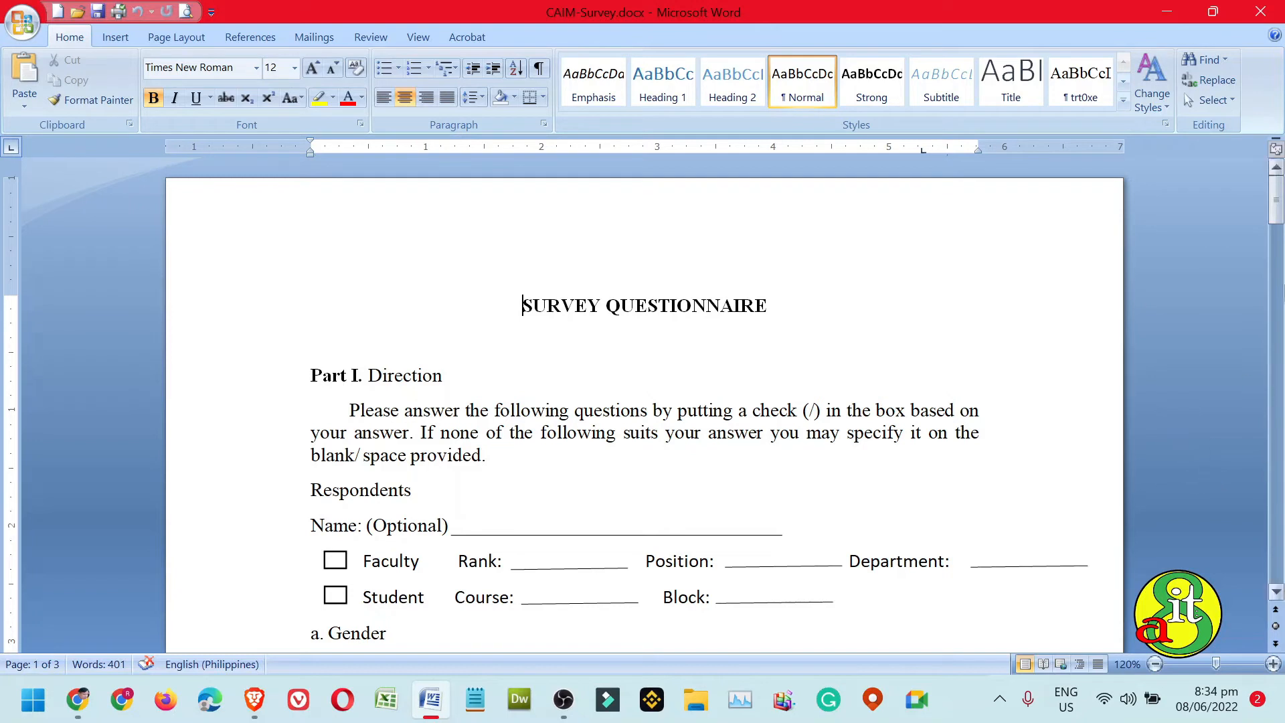
Step: Add three blank lines between the SURVEY QUESTIONNAIRE title and the Part I heading
mouse_move(1282, 201)
left_mouse_down()
mouse_move(1282, 214)
mouse_move(1282, 200)
left_mouse_up()
left_click(316, 347)
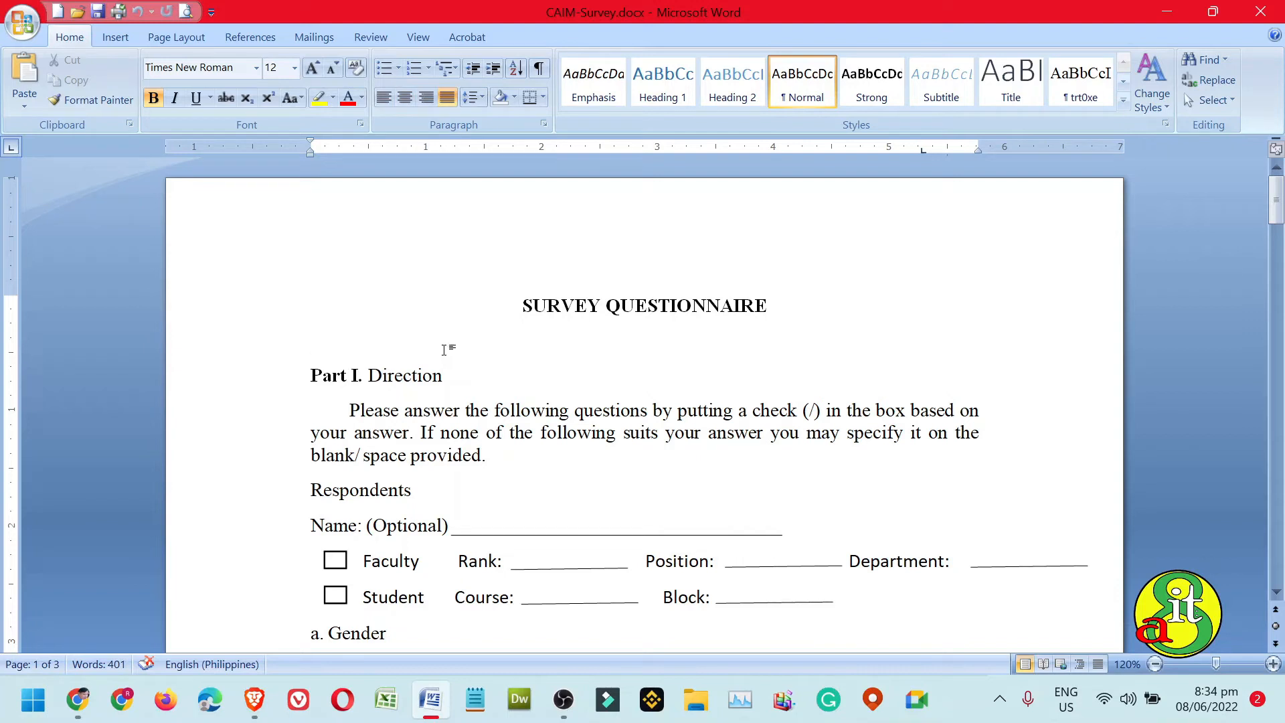
key("Return")
key("Return")
key("Return")
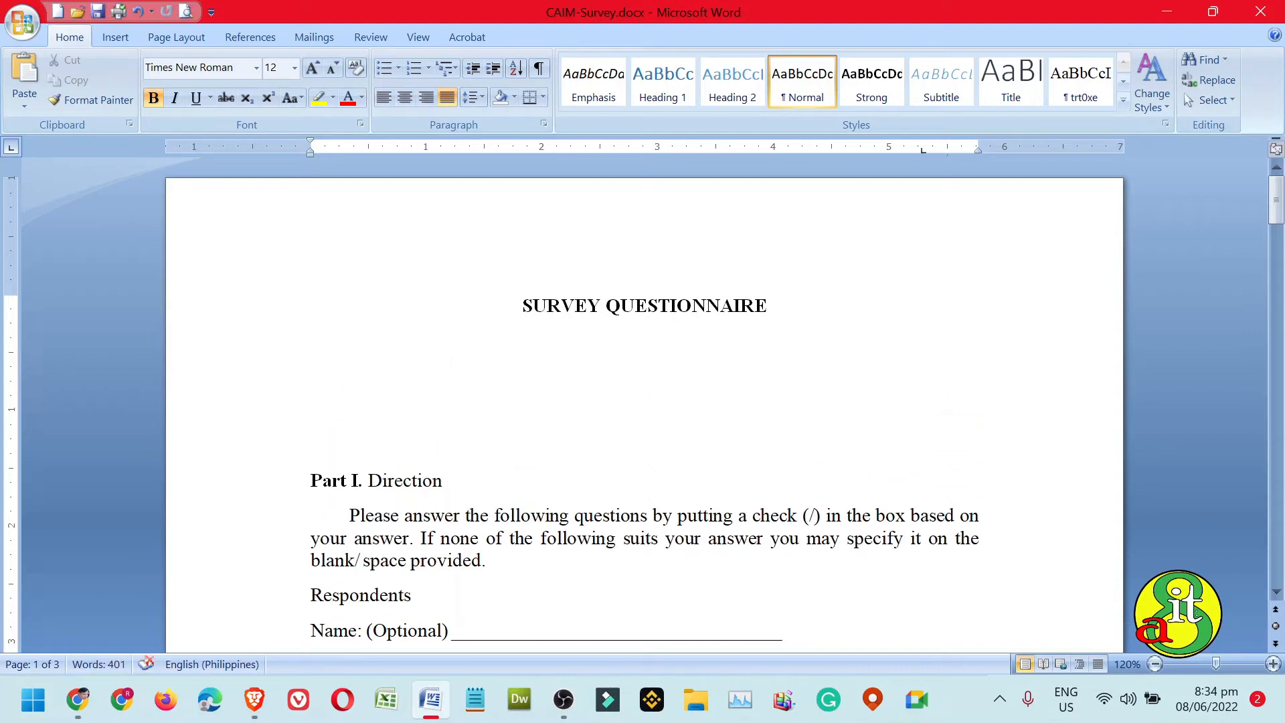
key("ctrl+z")
Step: Set the whole document's paragraph spacing to 0 before and 0 after, with single line spacing
key("ctrl+a")
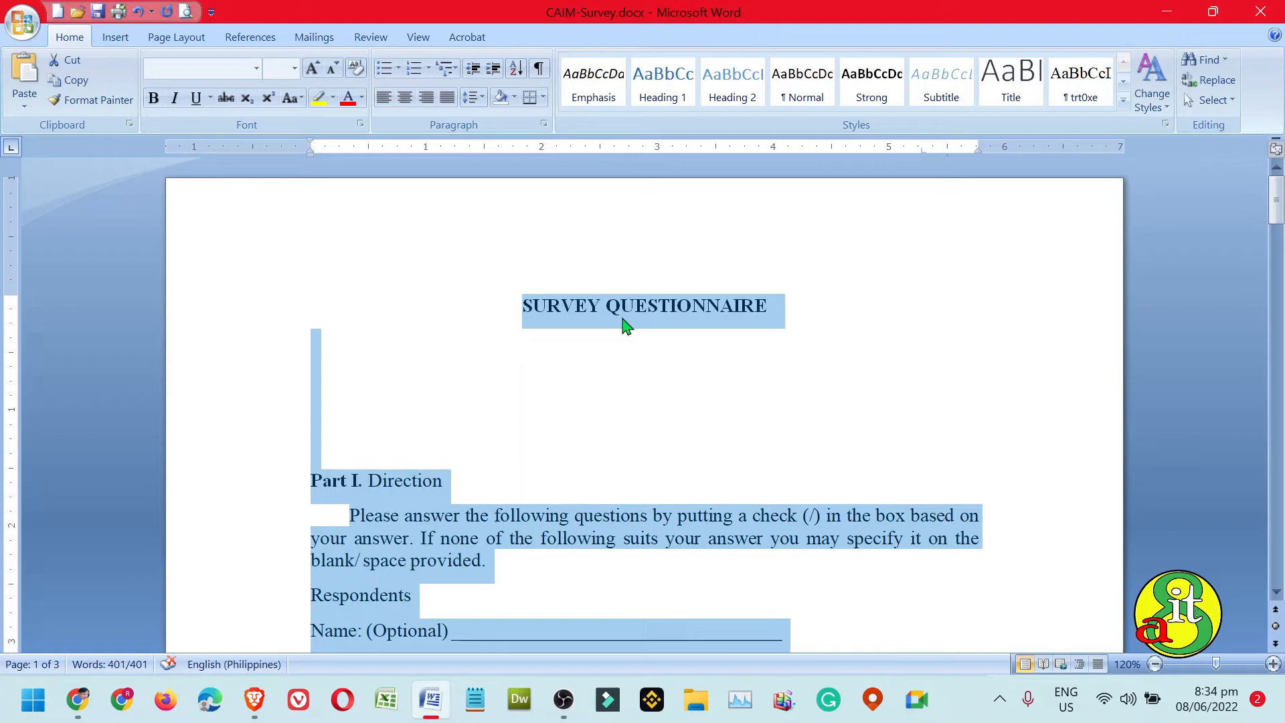
right_click(435, 514)
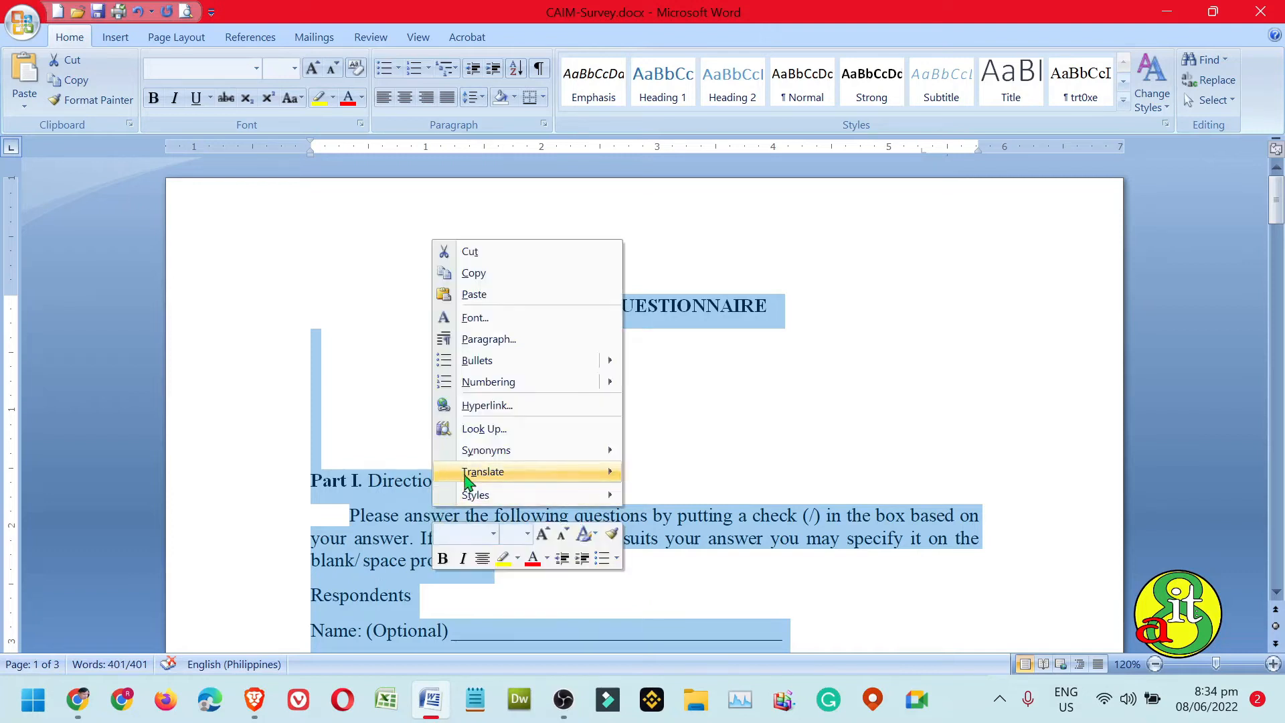
left_click(521, 340)
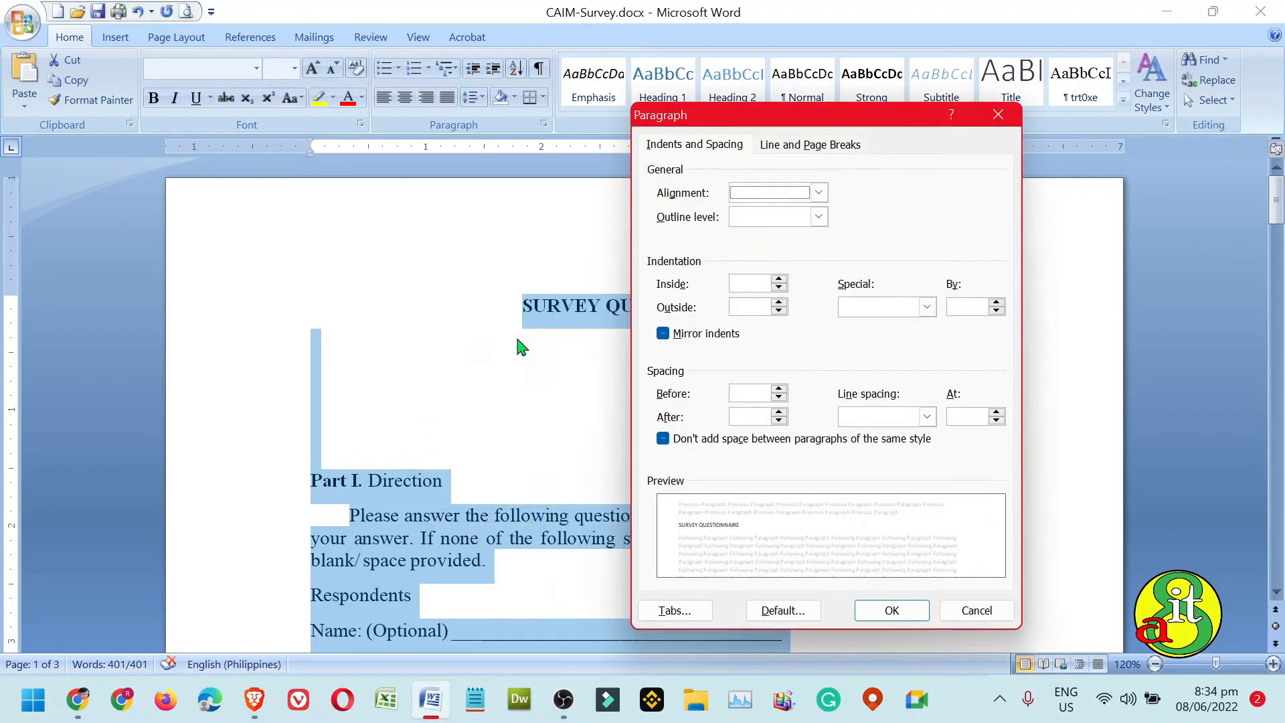
left_click(753, 396)
type("0")
left_click(741, 416)
type("0")
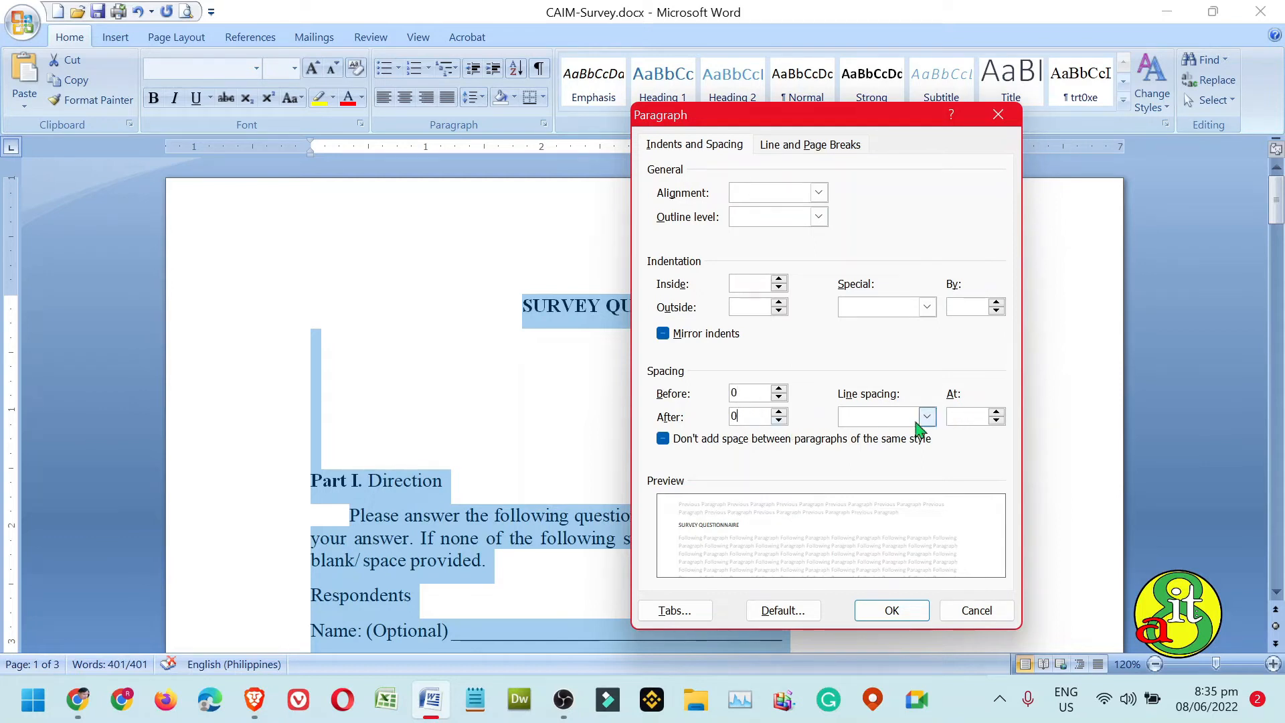
left_click(926, 416)
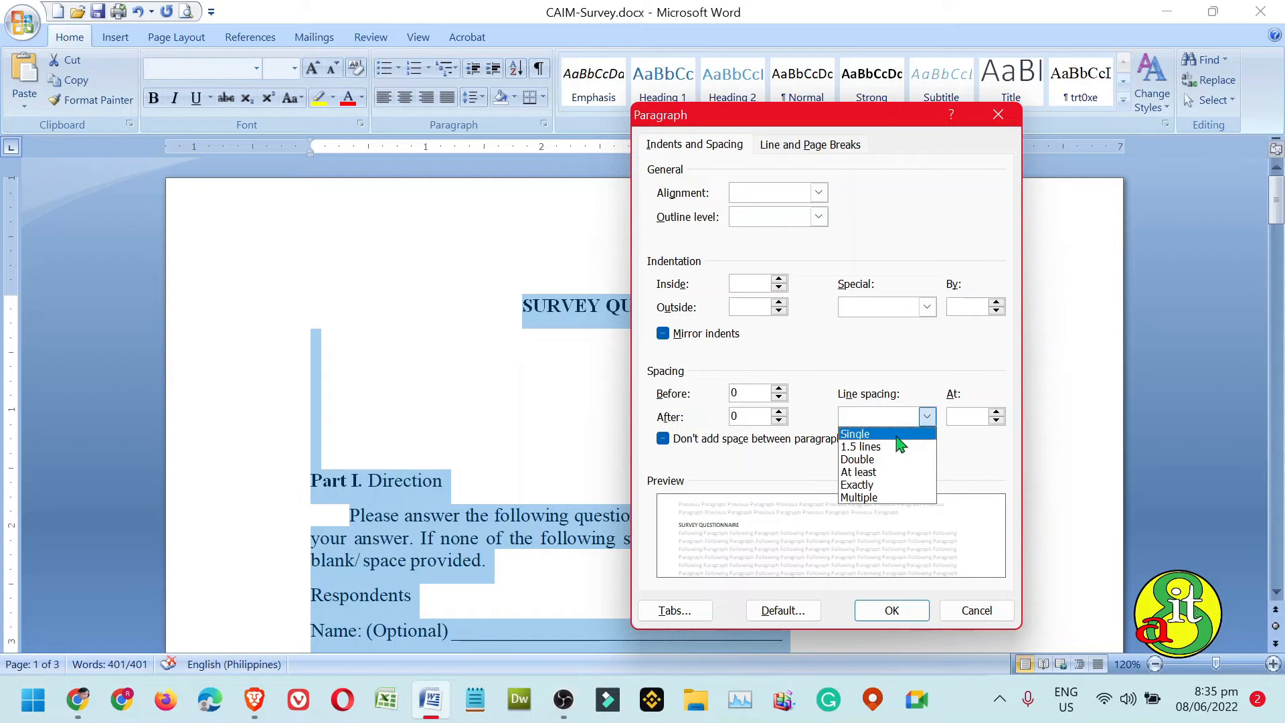
left_click(900, 435)
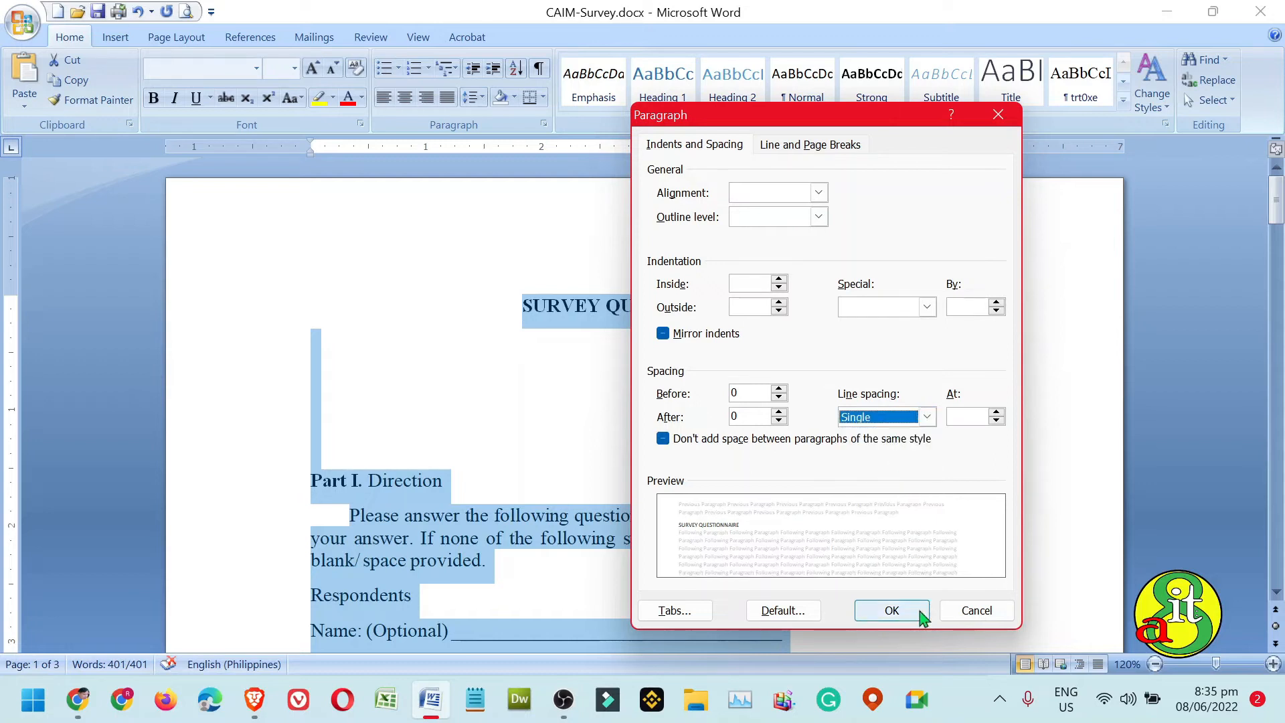
left_click(899, 610)
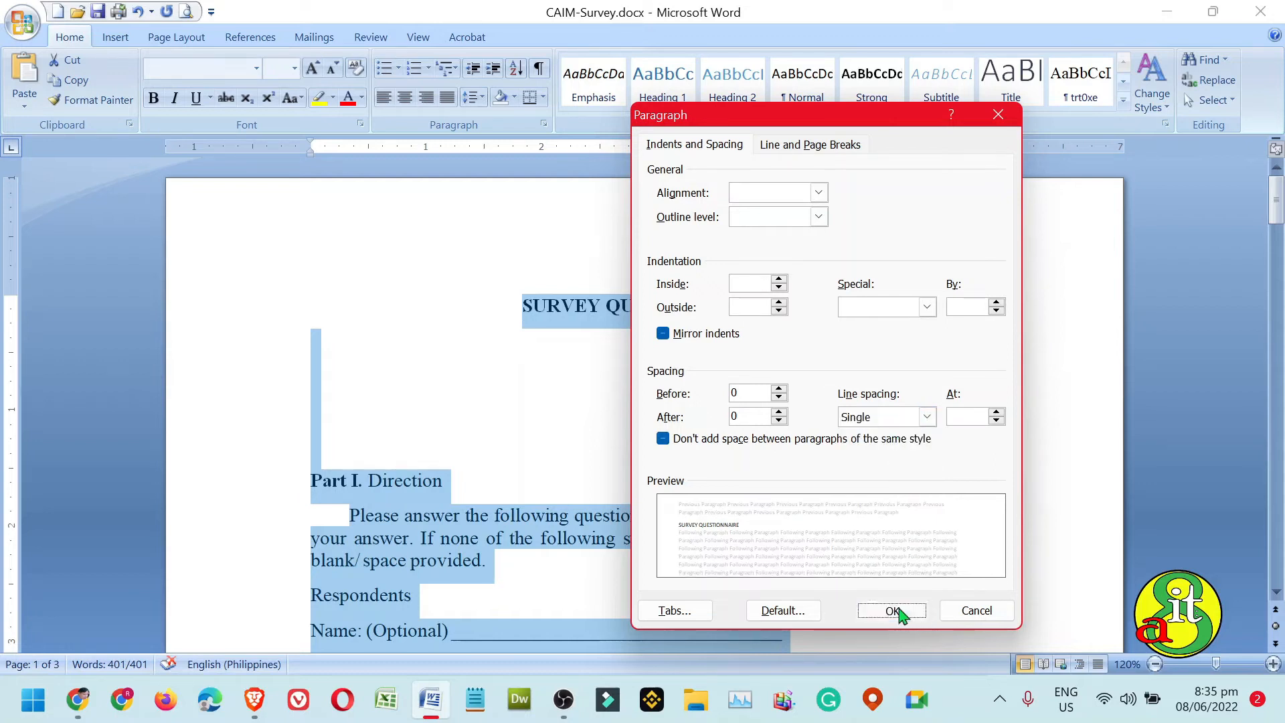
Step: Insert a table with five columns and four rows on the blank line below the title
left_click(416, 372)
key("Down")
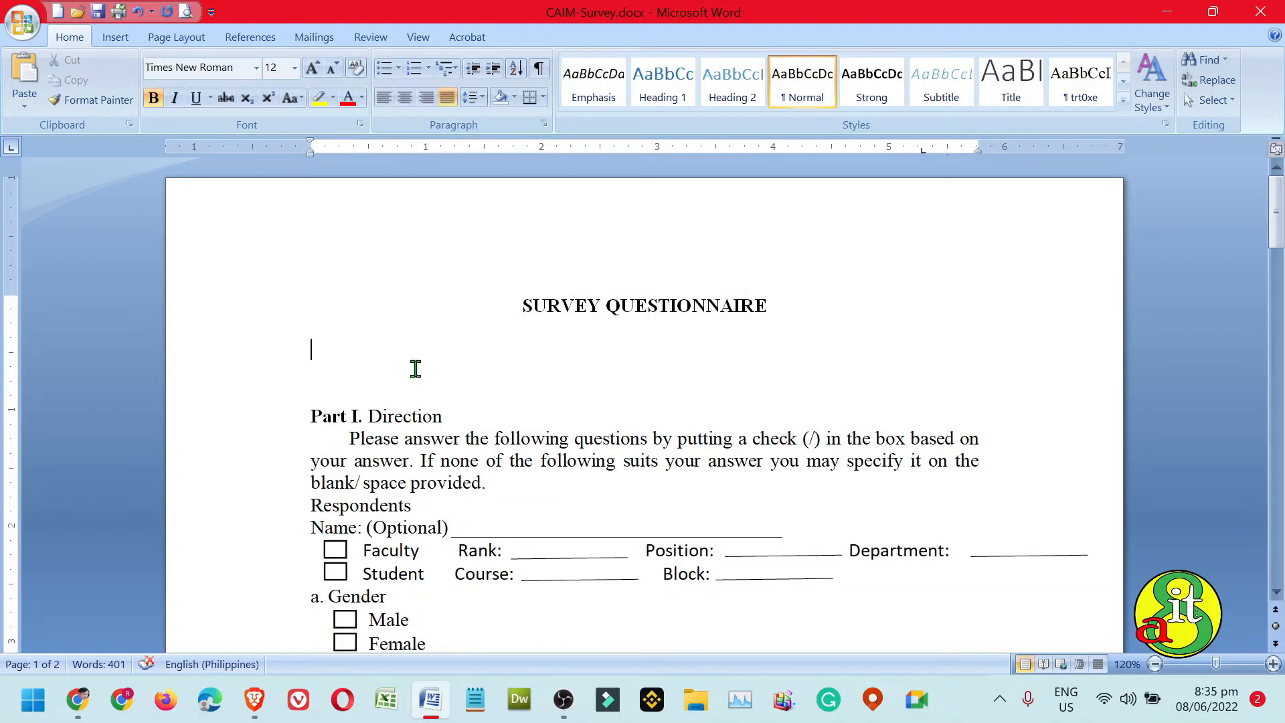
left_click(119, 42)
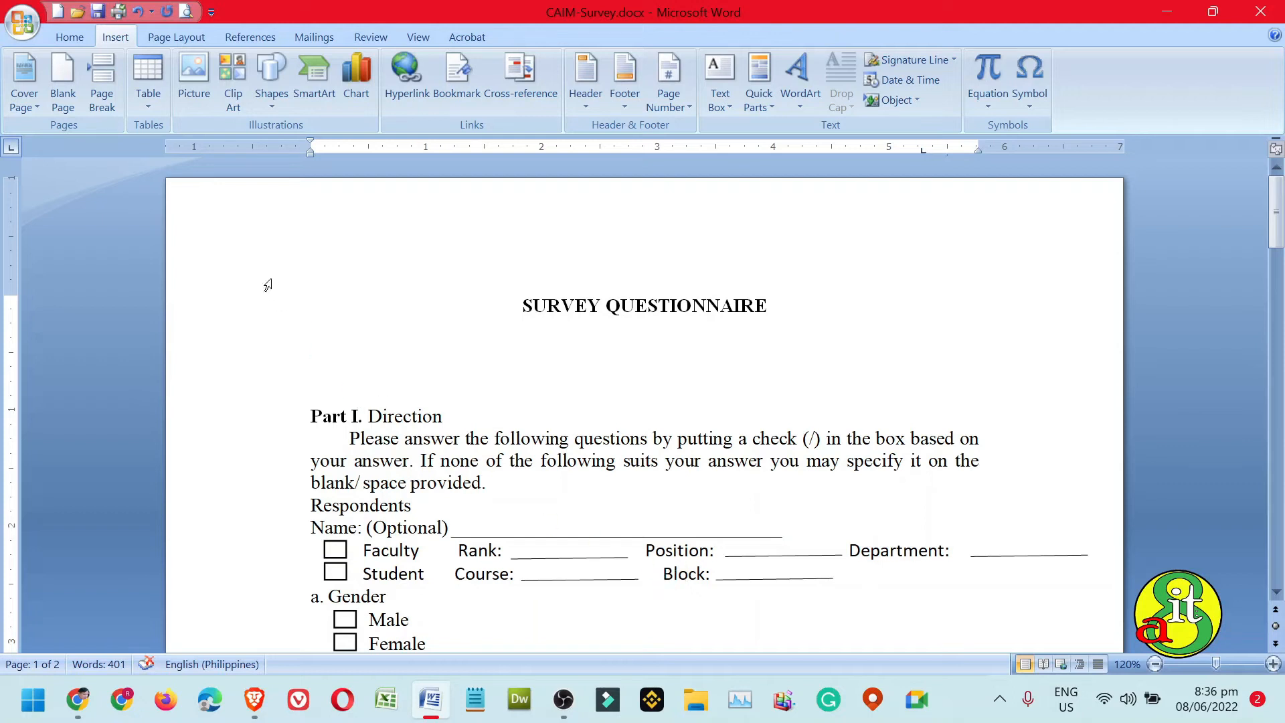
left_click(149, 99)
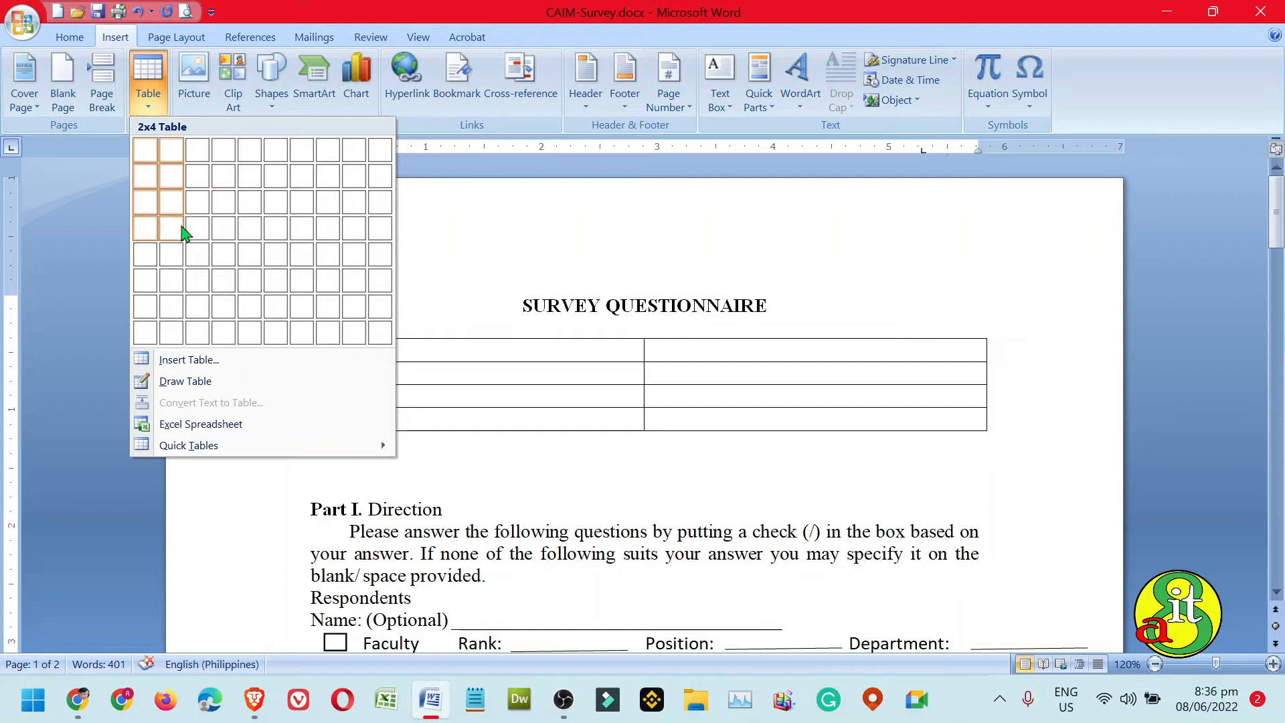
left_click(244, 234)
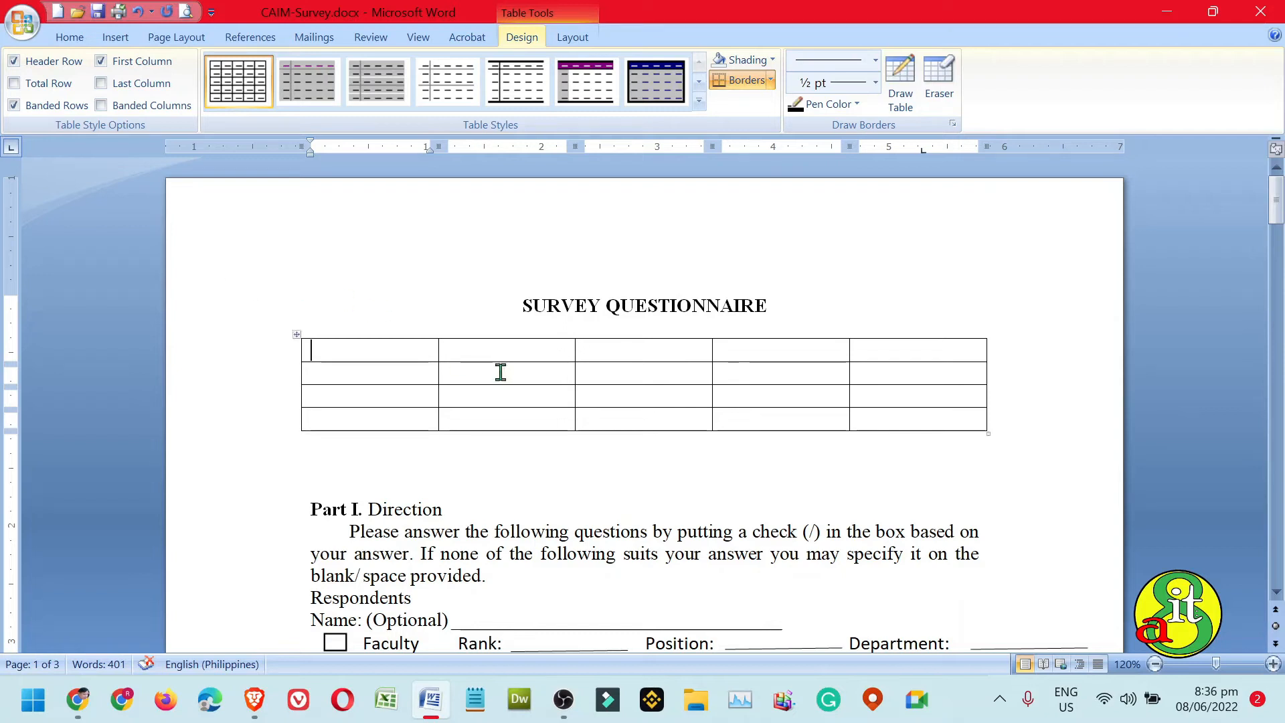
Step: Label the first column's top two rows "Name" and "Department:"
type("Name")
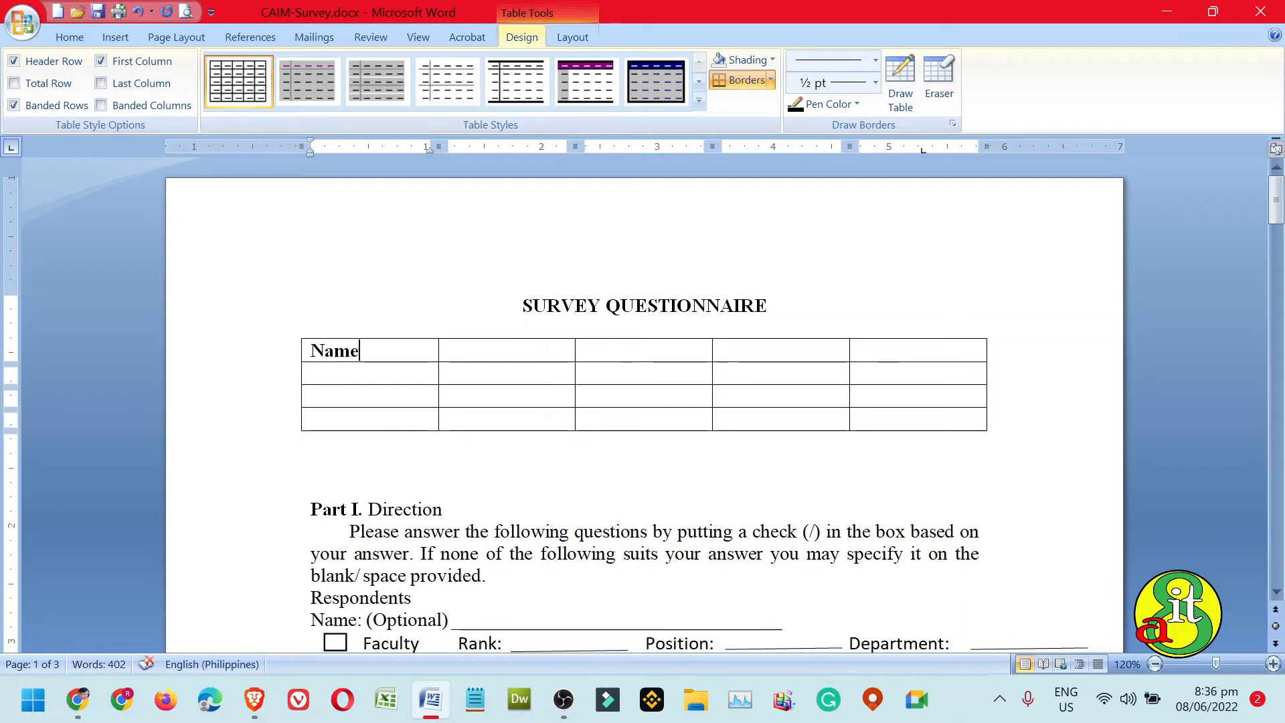
key("Down")
type("D")
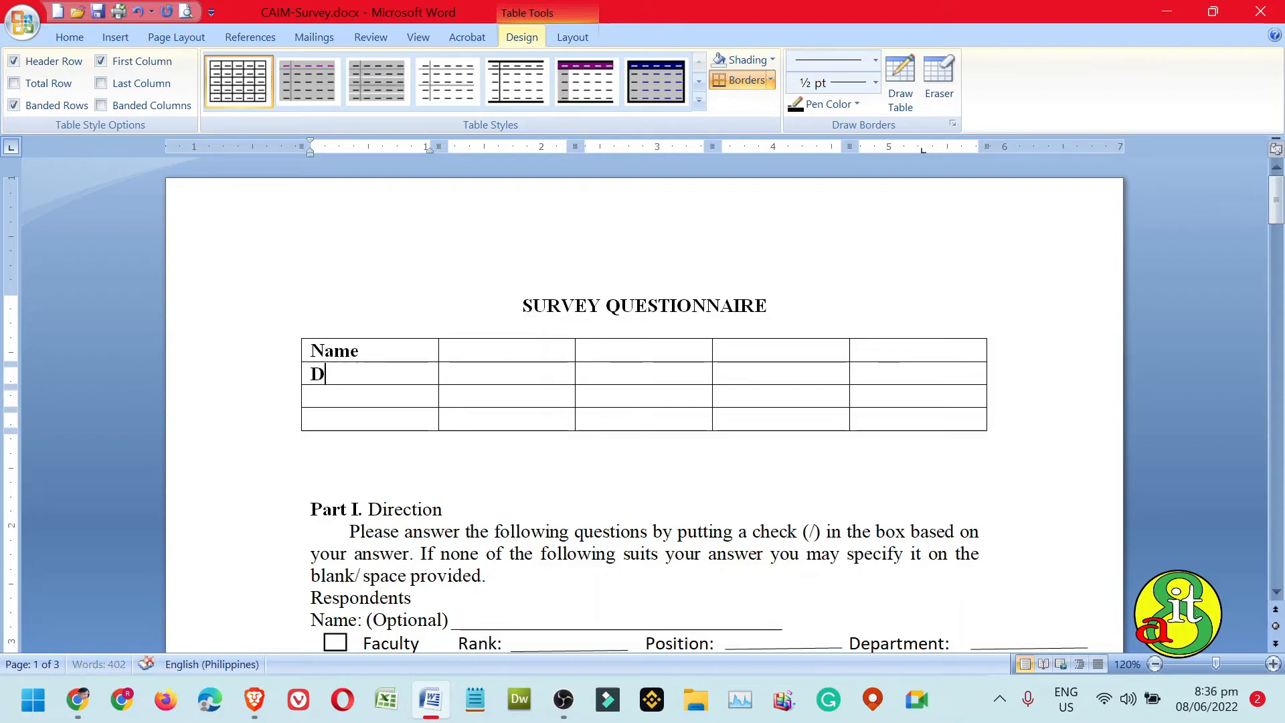
type("epartme")
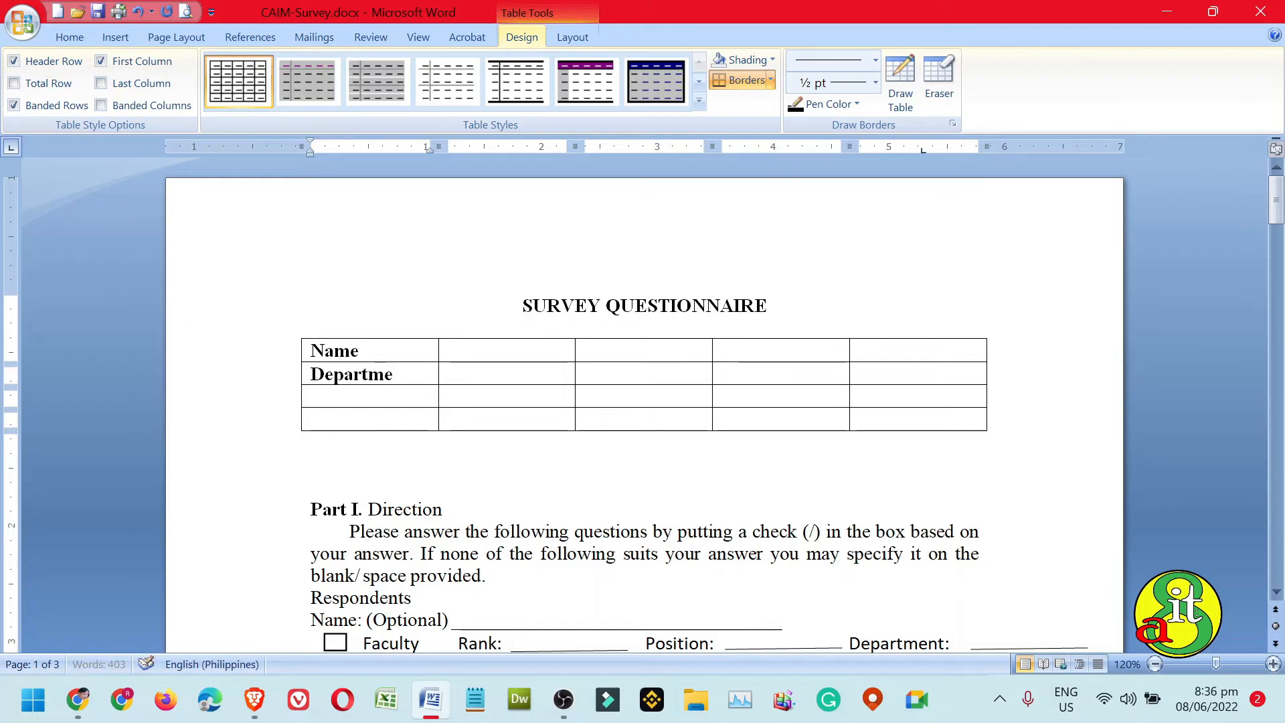
type("nt:")
Step: Fill the third table row with "Faculty" in column one, "Rank:" in column two and "Position:" in column four
left_click_drag(1276, 213, 1277, 228)
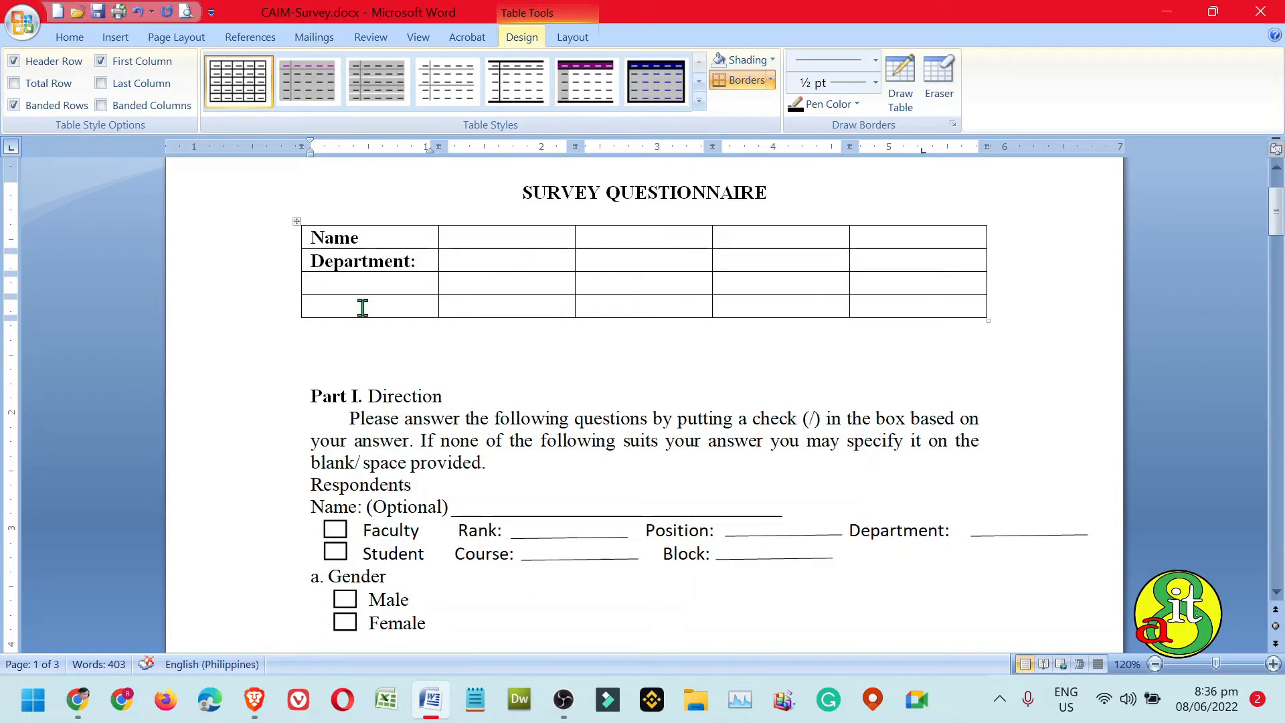
left_click(371, 281)
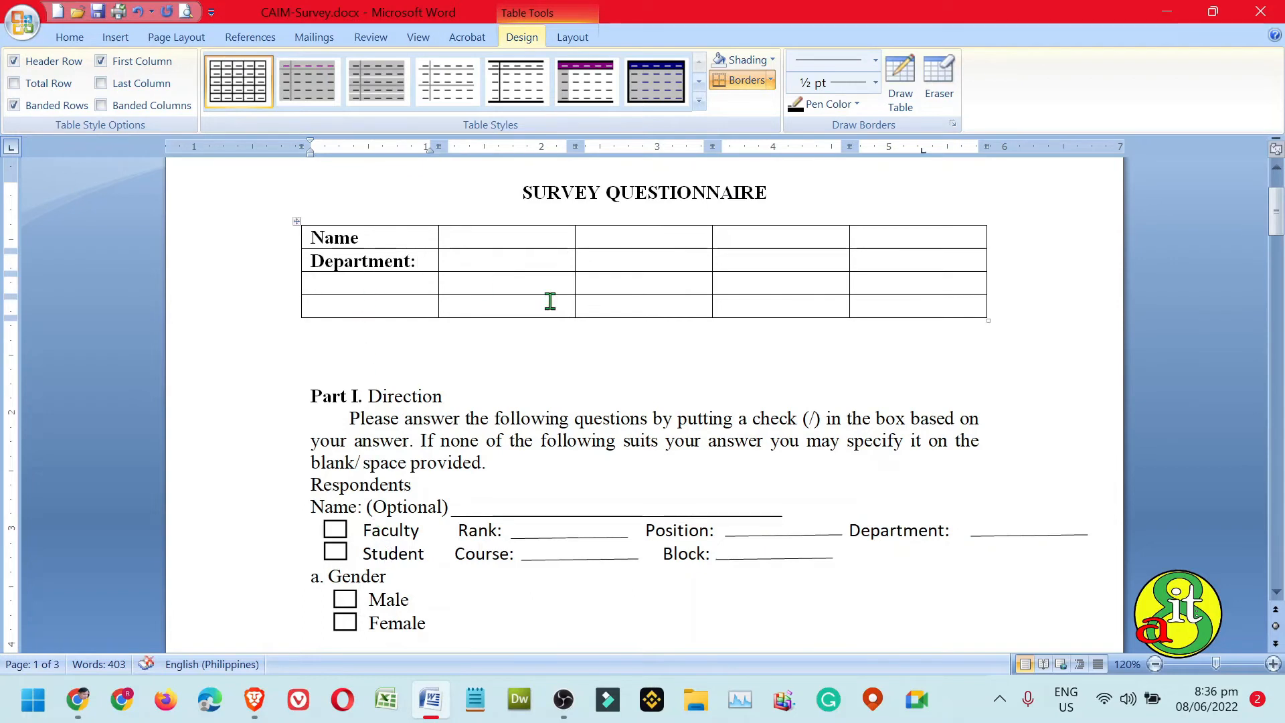
type("Faculty")
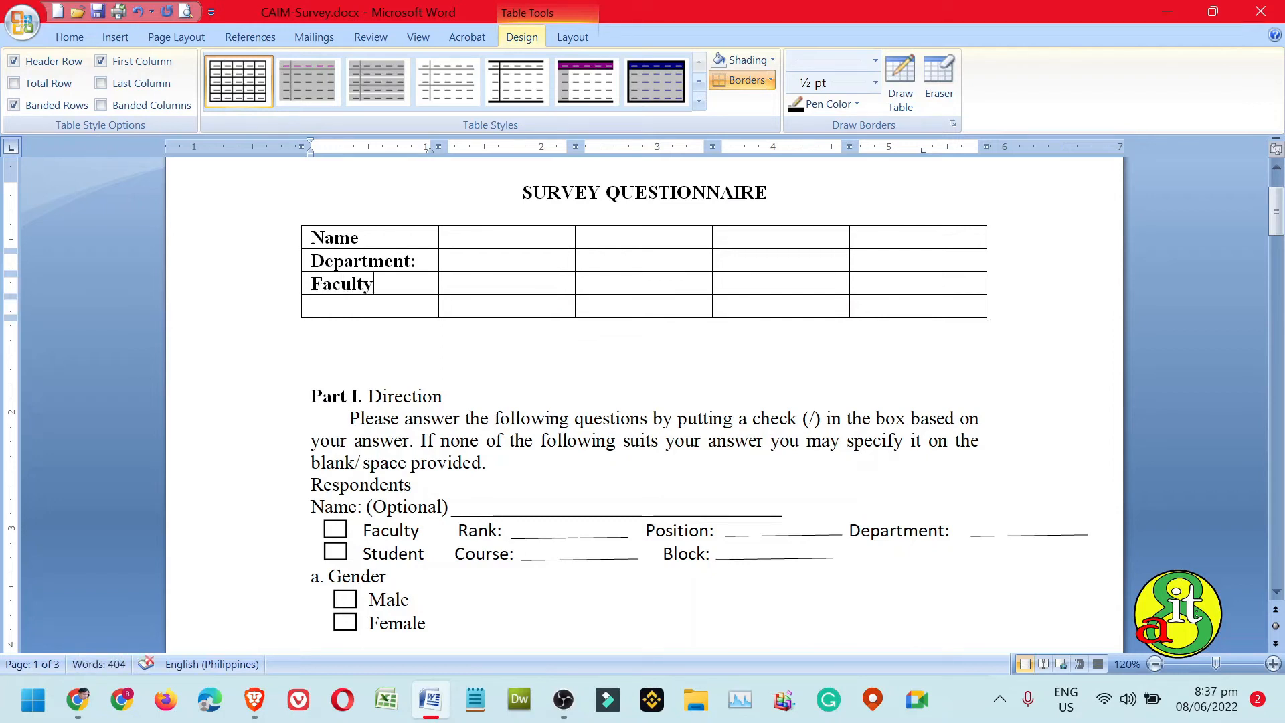
left_click(550, 302)
type("Rank")
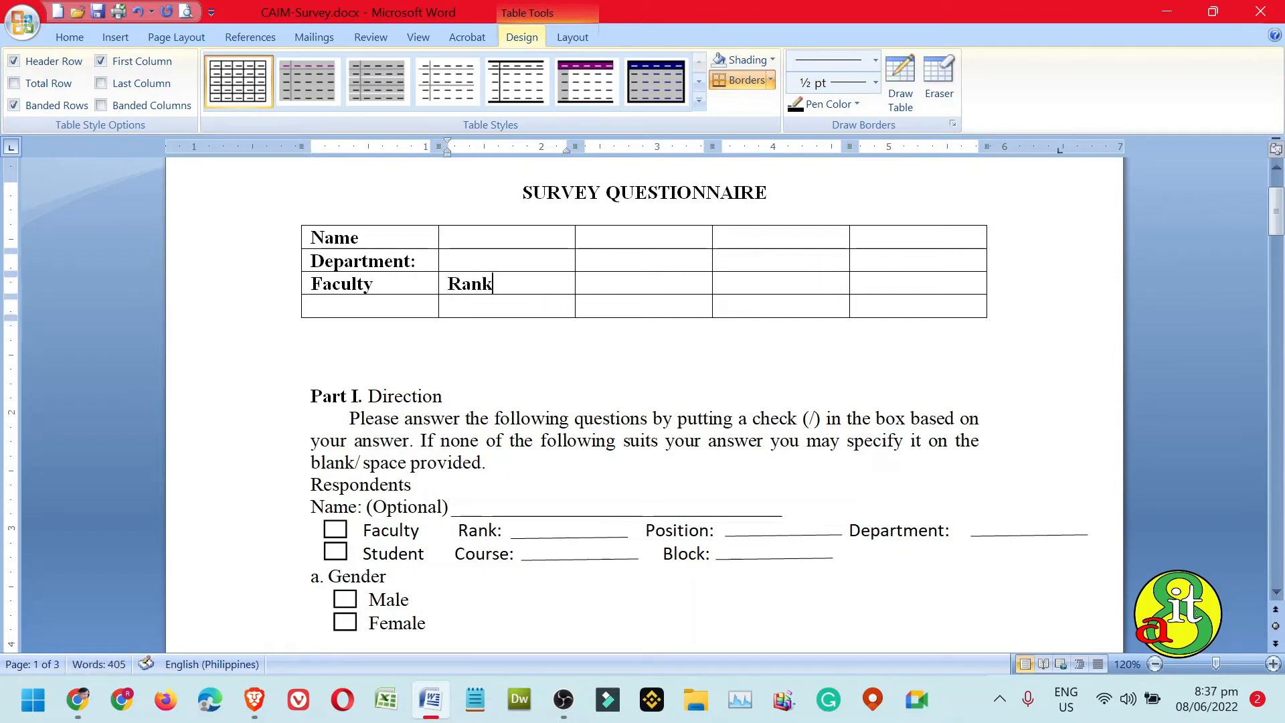
type(":")
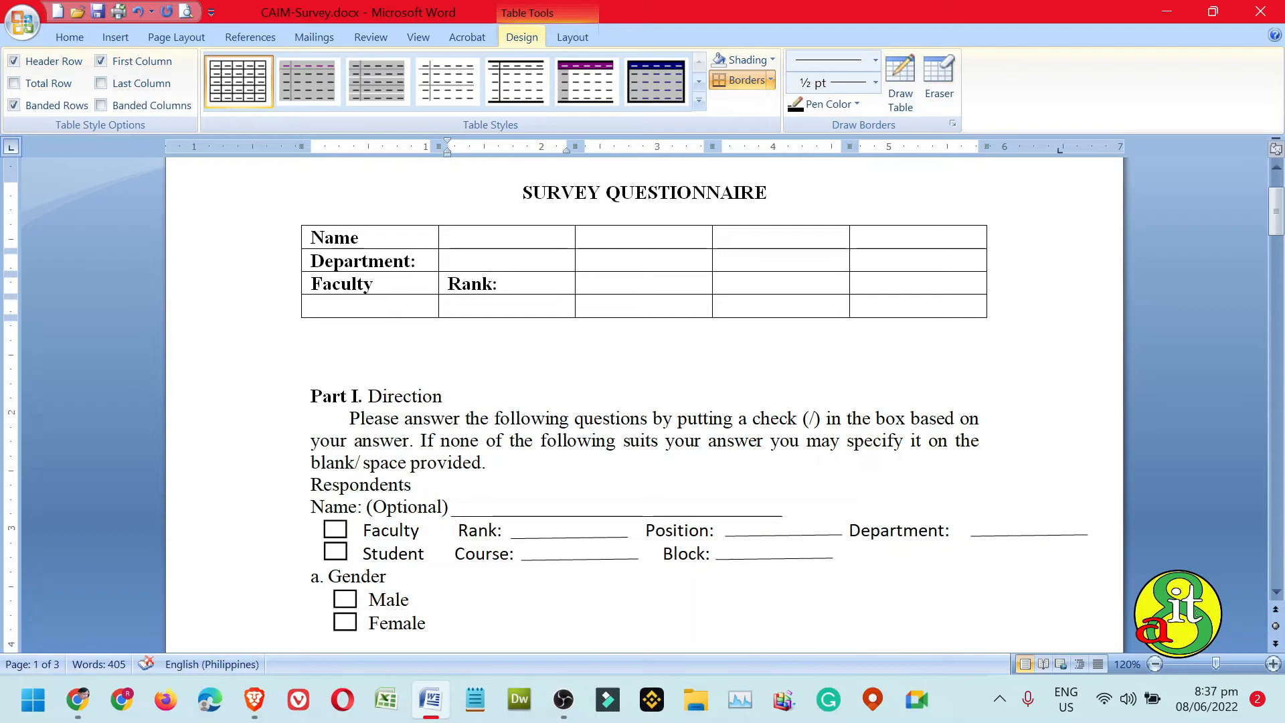
key("Tab")
key("Tab")
type("Position")
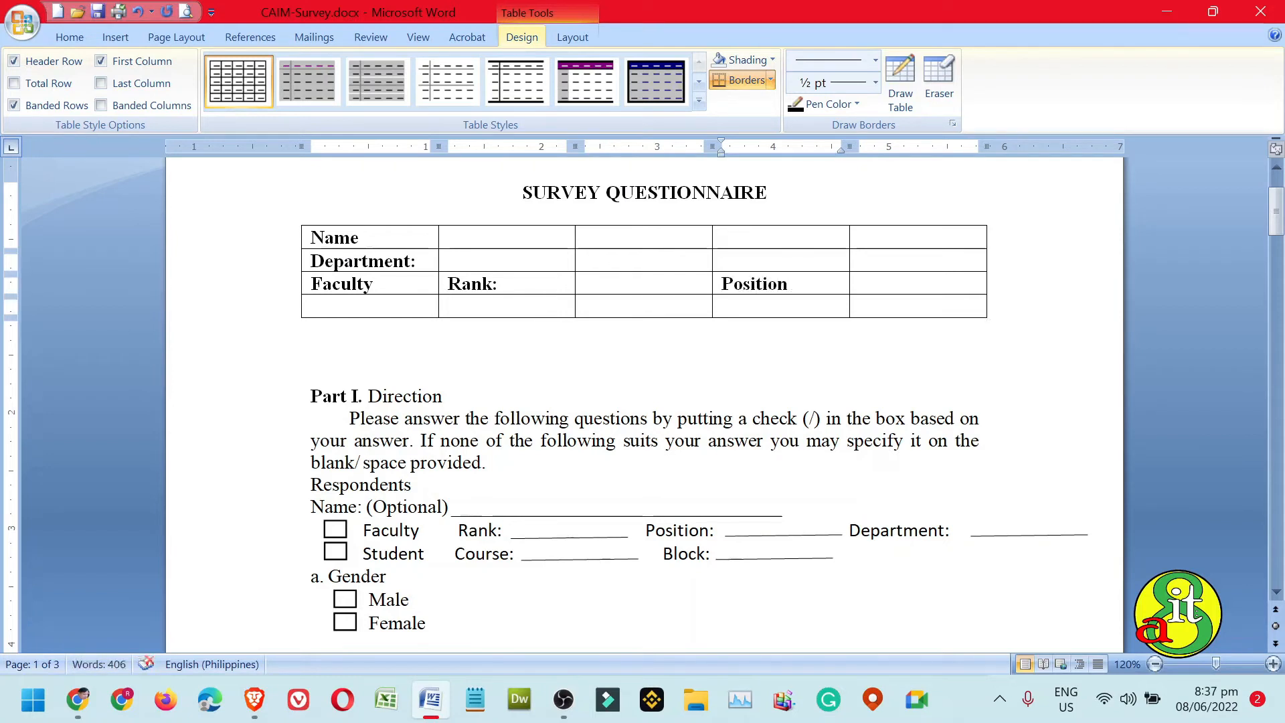
type(":")
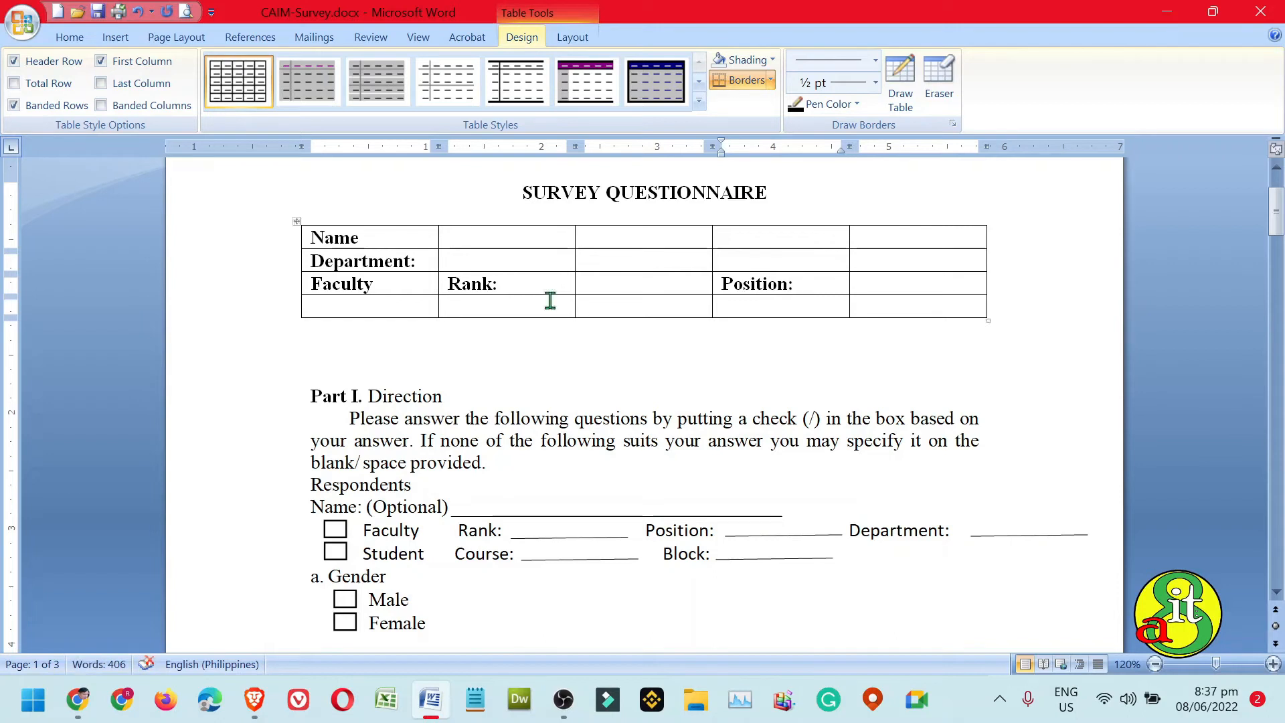
Step: Fill the fourth table row with "Student" in column one, "Course:" in column two and "Block:" in column four
left_click(798, 199)
type("Student")
key("Tab")
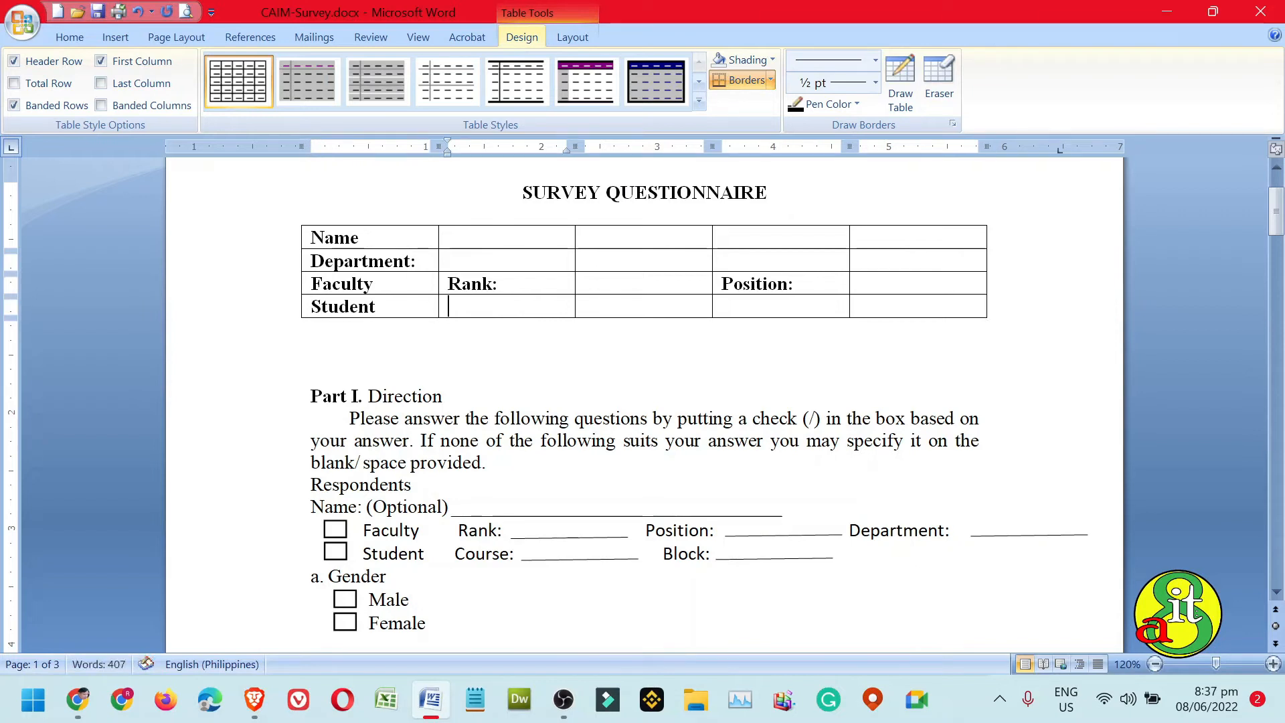
type("Course:")
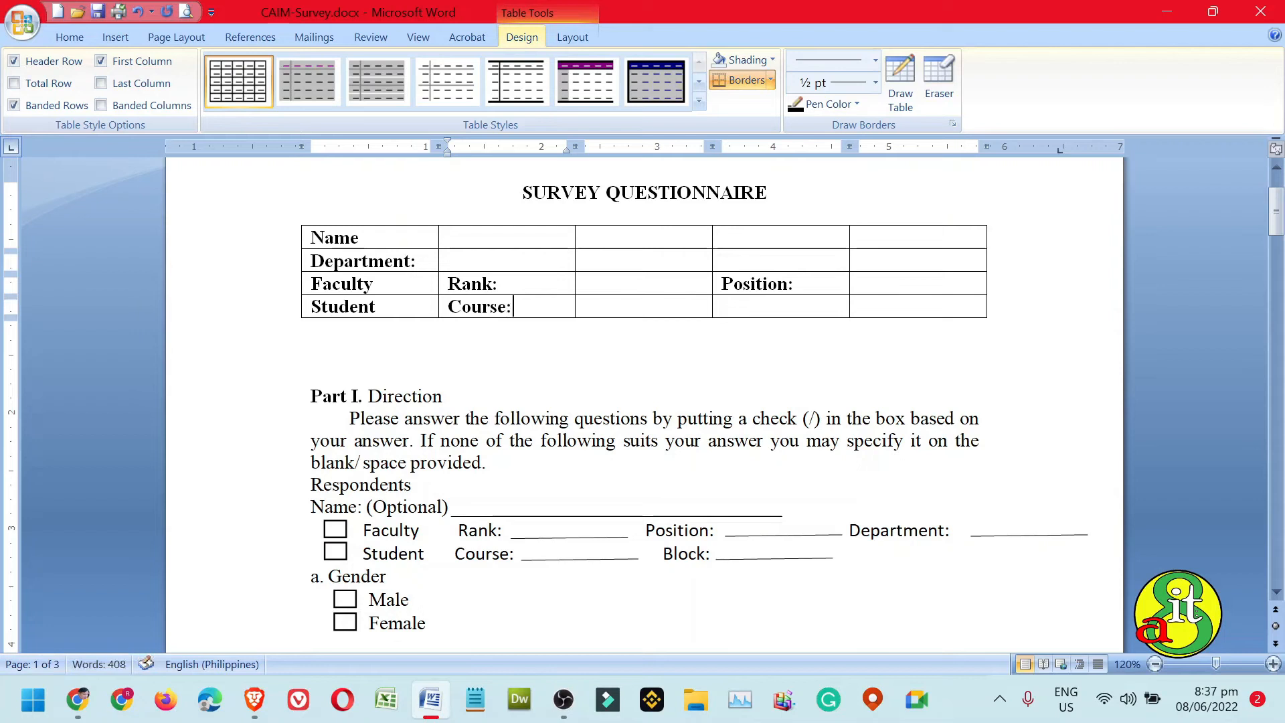
key("Tab")
key("Tab")
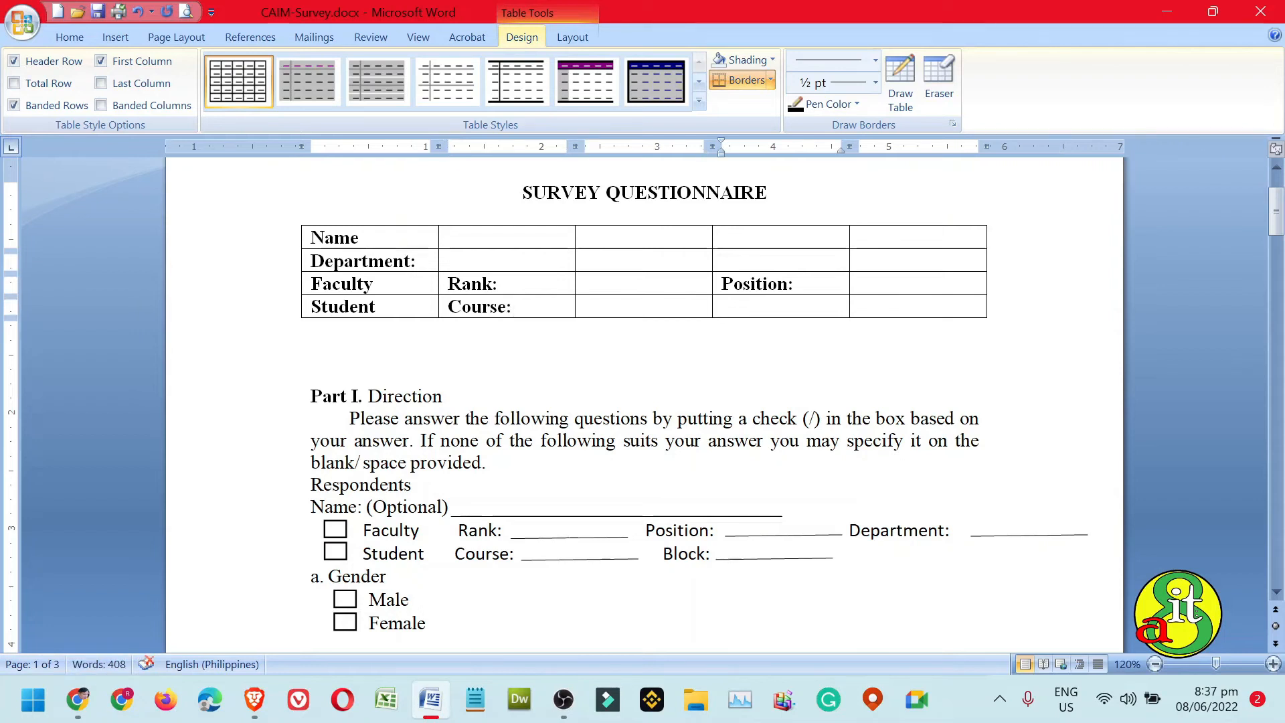
type("Block:")
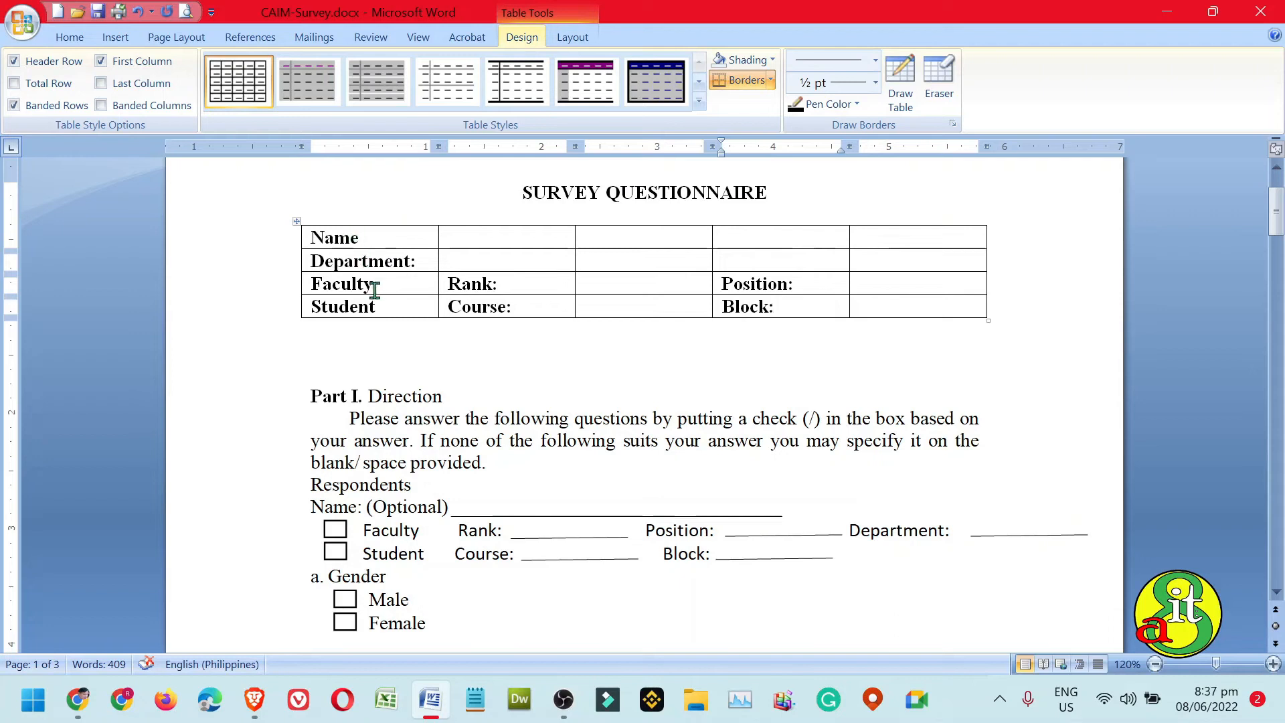
Step: Add a colon after the "Name" label and narrow only that cell to fit its text
left_click(362, 238)
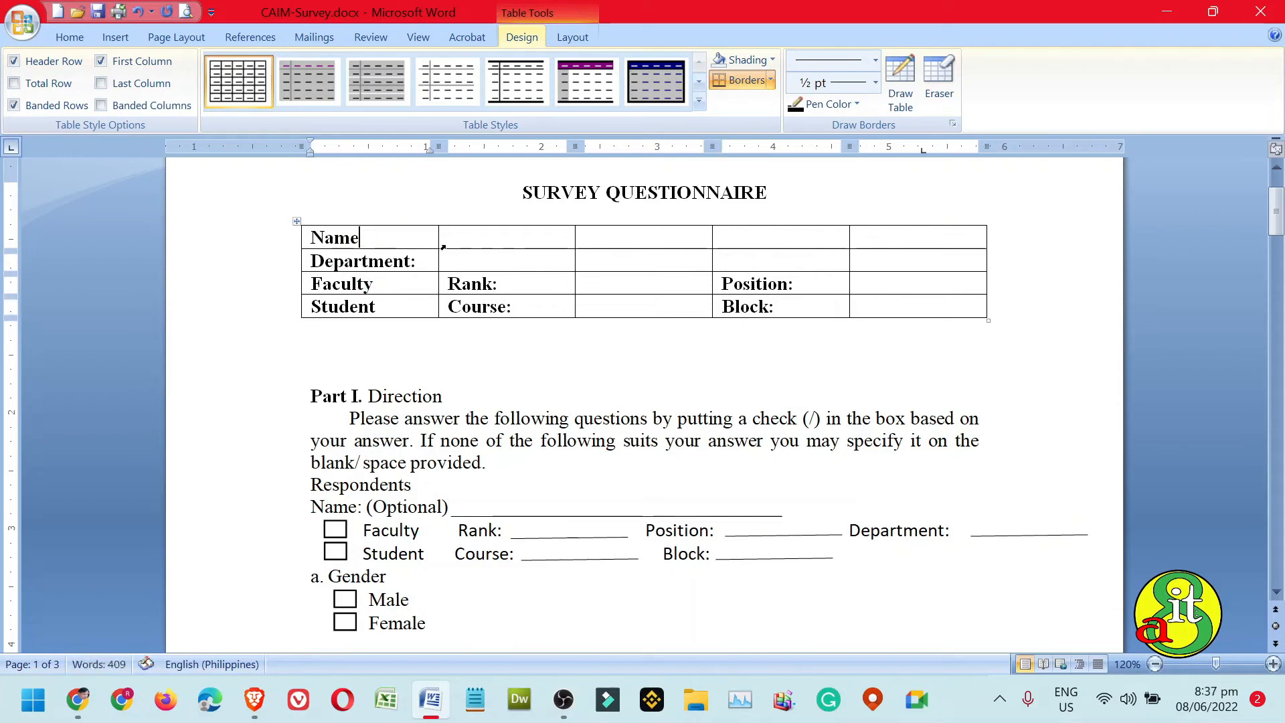
type(":")
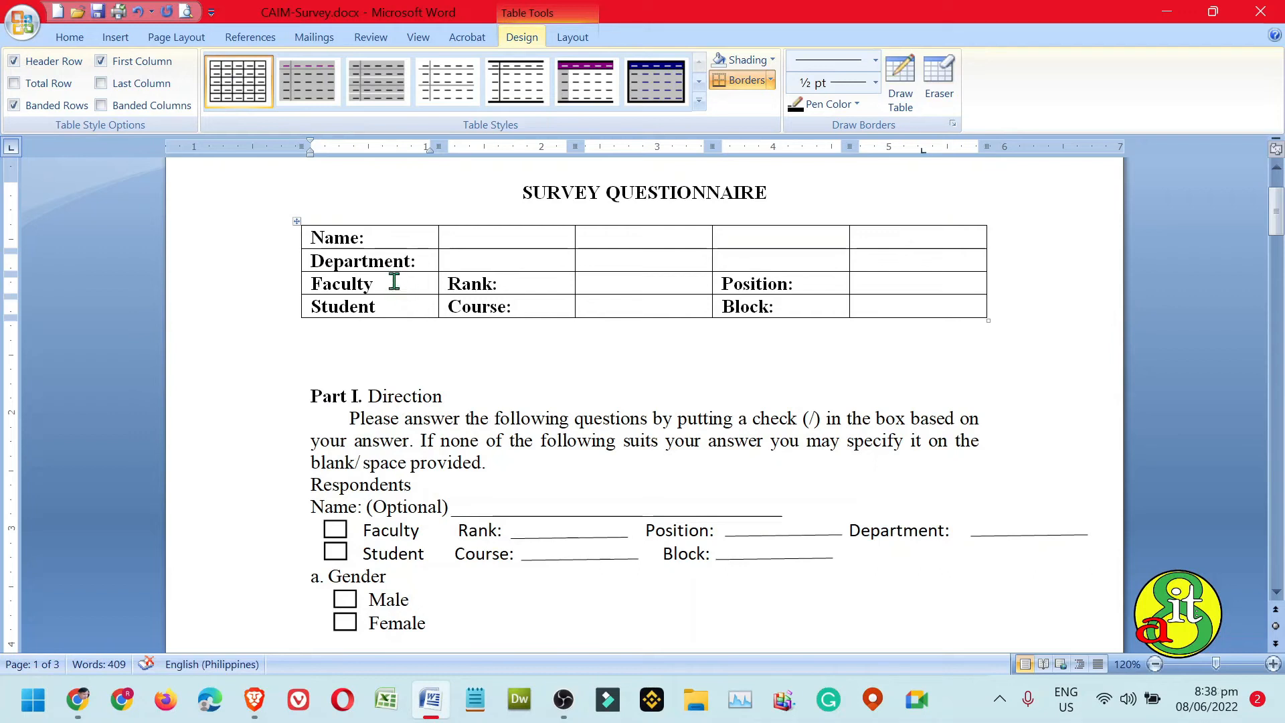
left_click(305, 239)
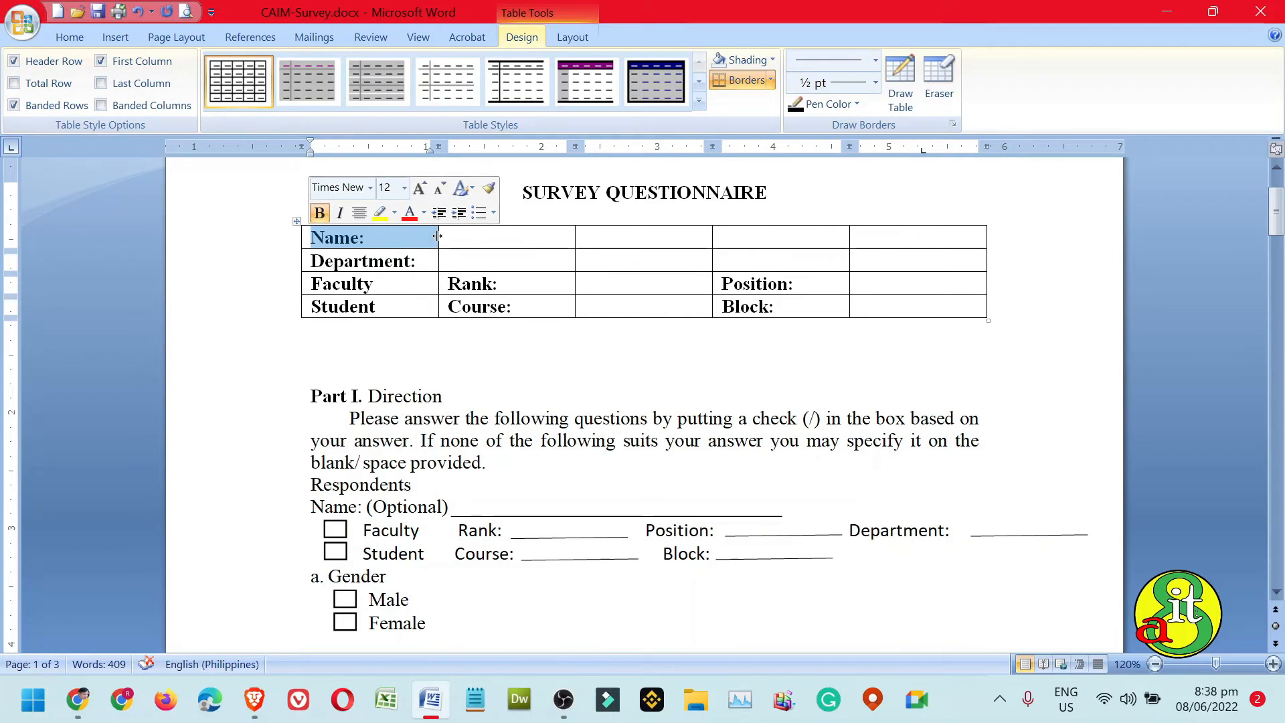
left_click_drag(437, 236, 382, 236)
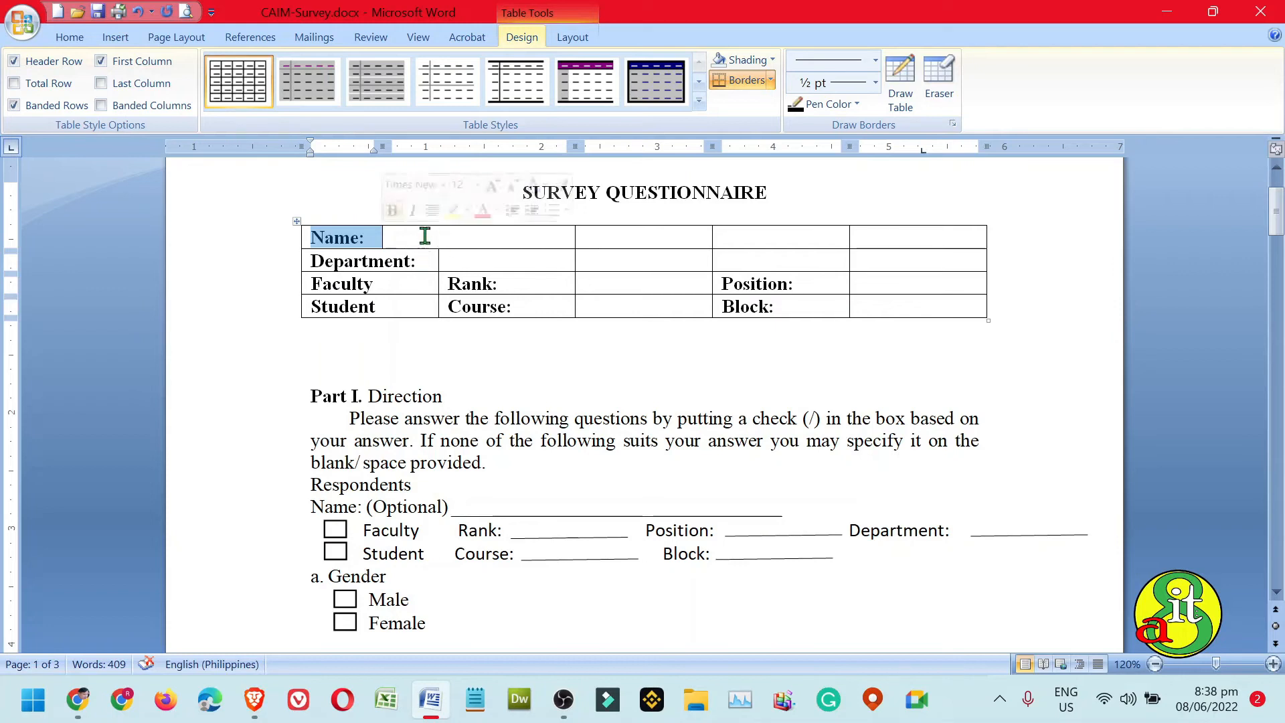
Step: Merge the four empty cells beside "Name:" in the first row into one cell
left_click_drag(423, 236, 852, 239)
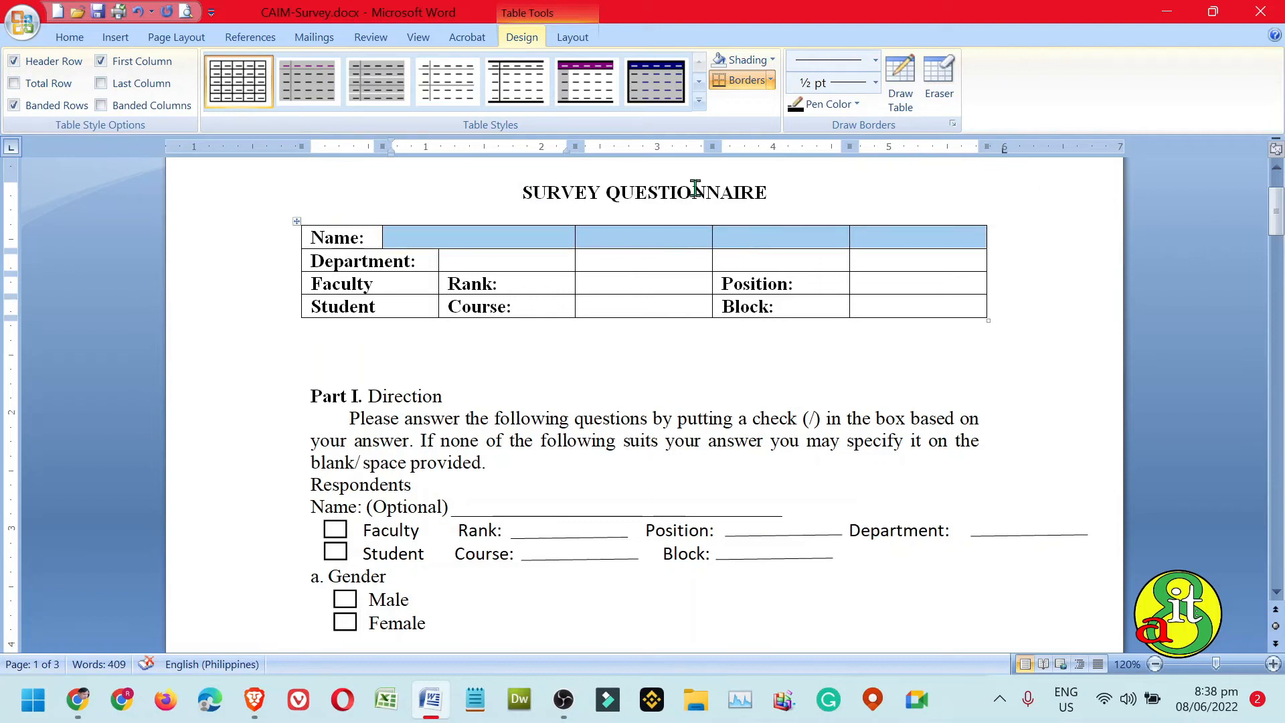
right_click(738, 241)
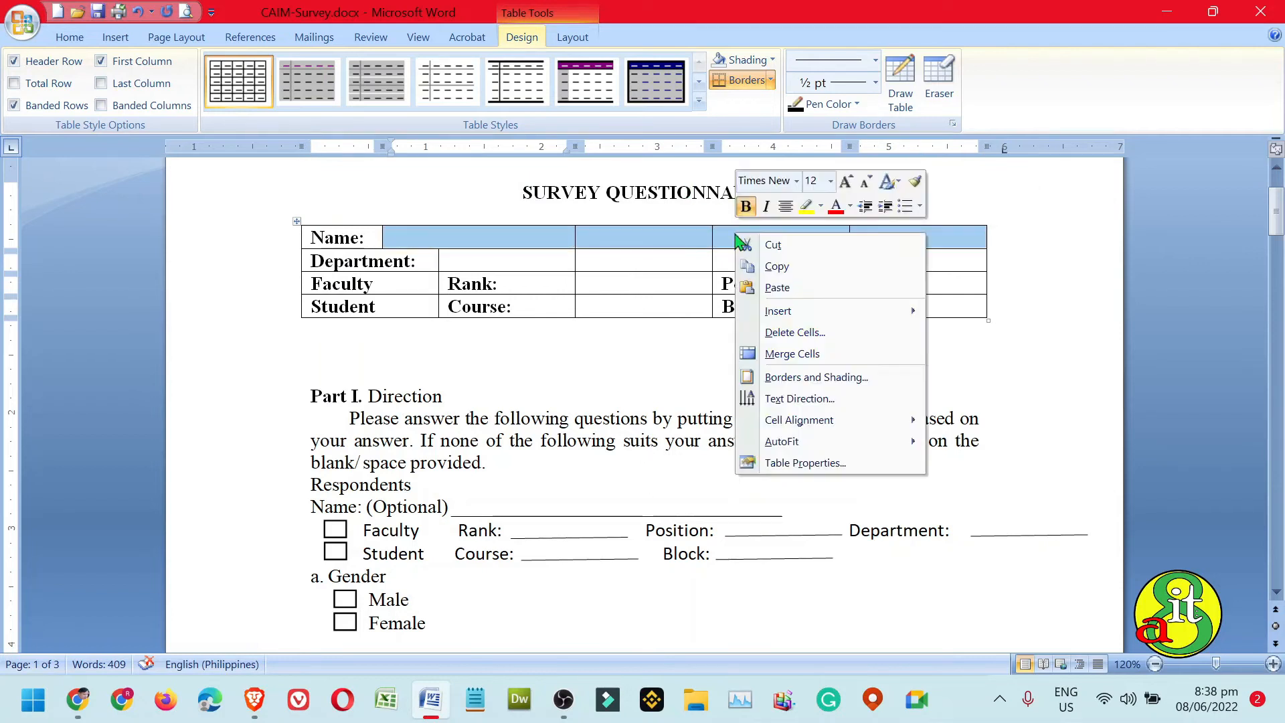
left_click(819, 355)
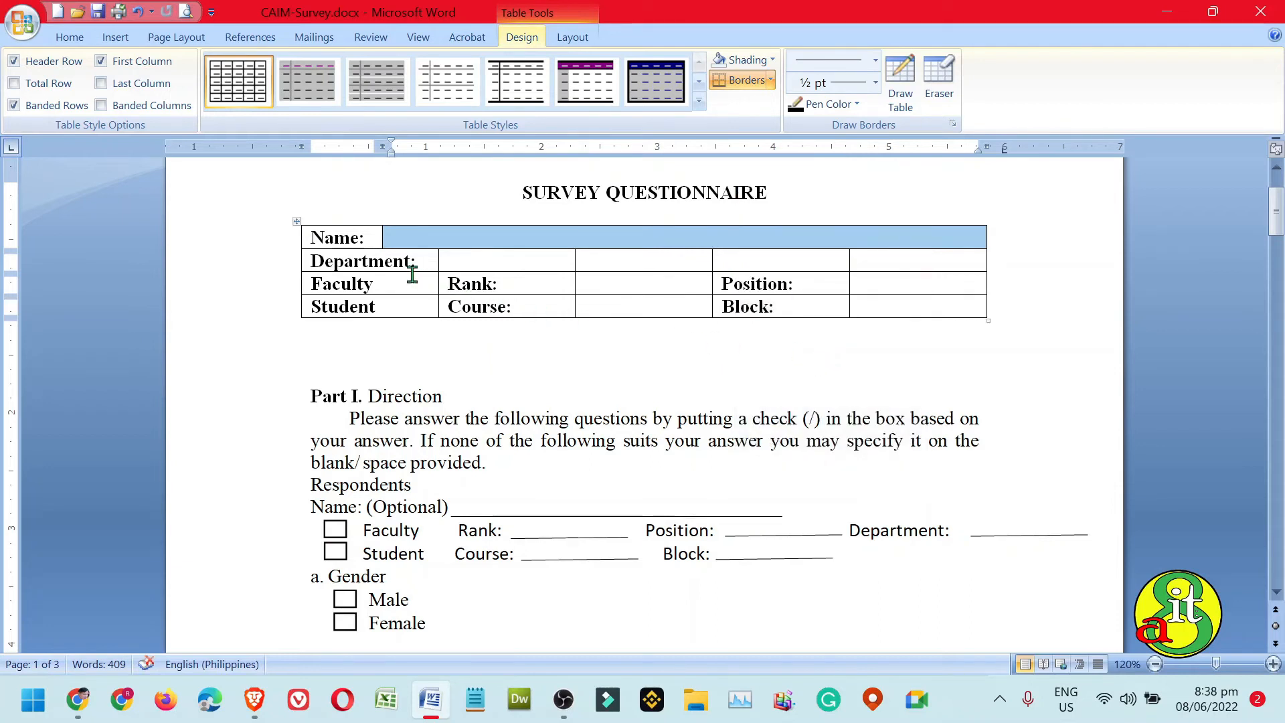
Step: Narrow only the "Department:" cell to fit its text and merge the four empty cells beside it into one
left_click(303, 267)
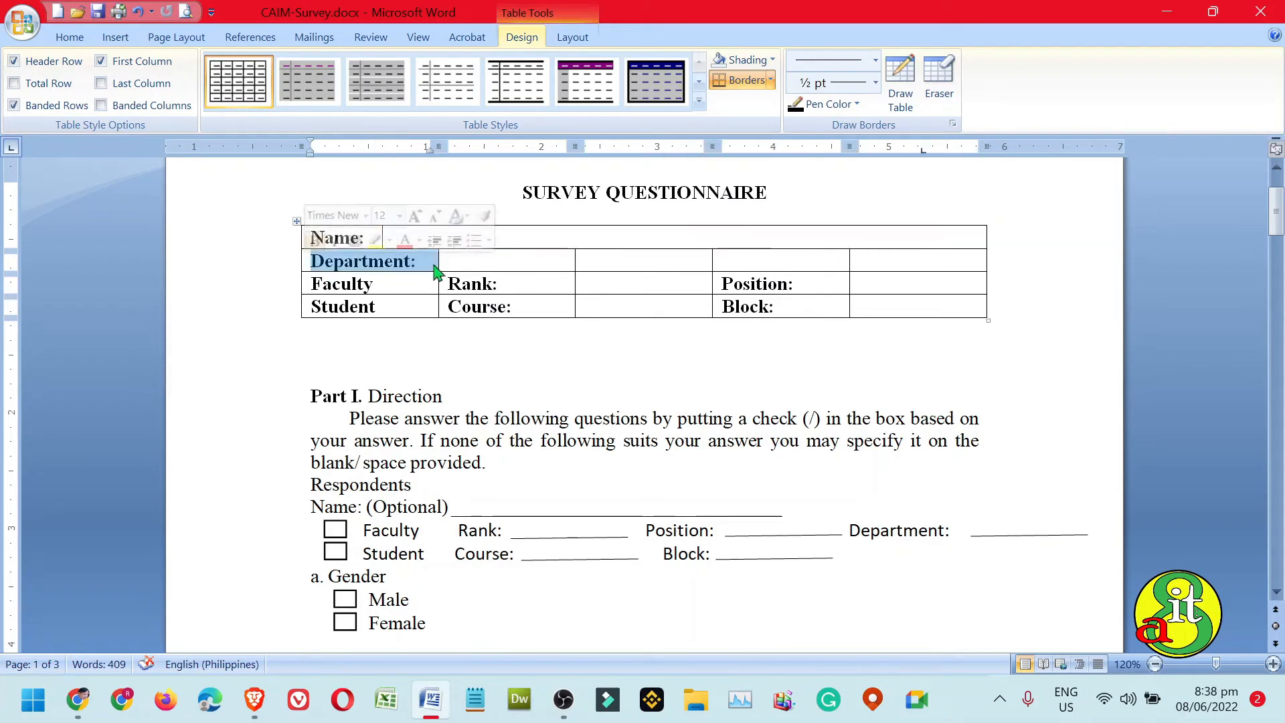
left_click_drag(437, 260, 426, 259)
left_click_drag(531, 265, 863, 263)
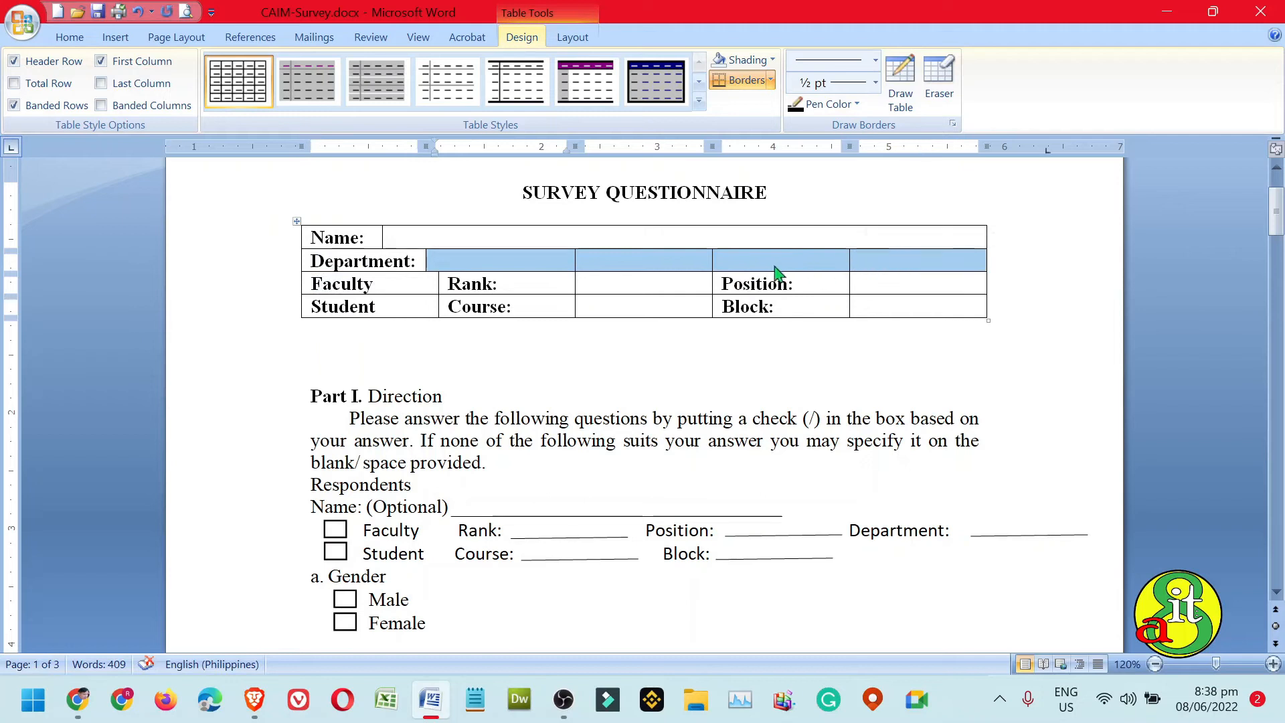
right_click(776, 273)
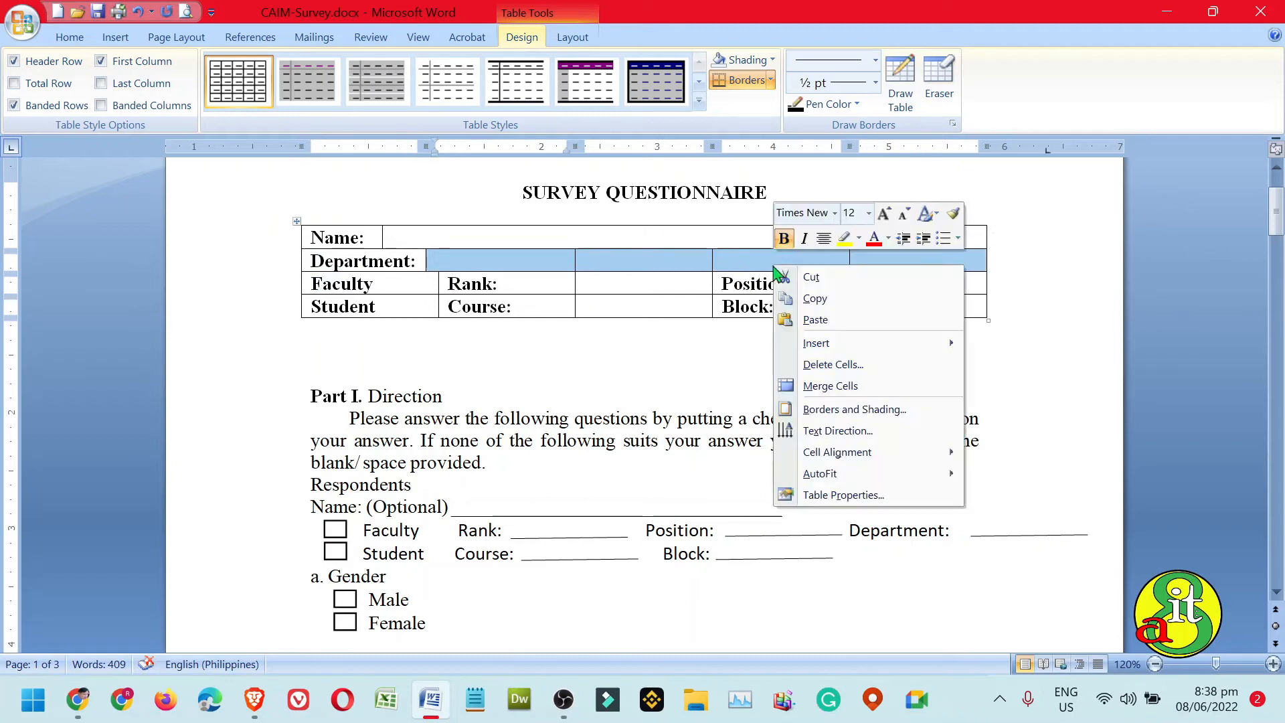
left_click(847, 386)
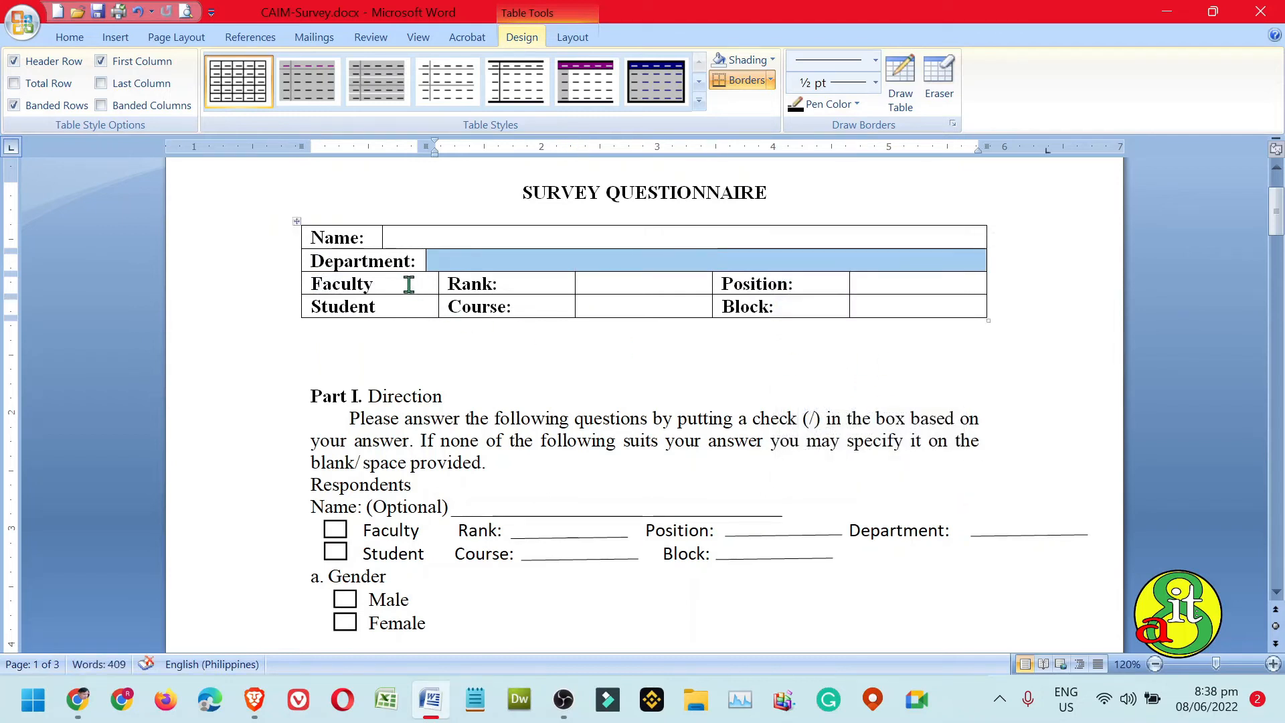
Step: Try right alignment on the "Faculty" and "Student" cells, and settle on left alignment
left_click_drag(405, 283, 410, 309)
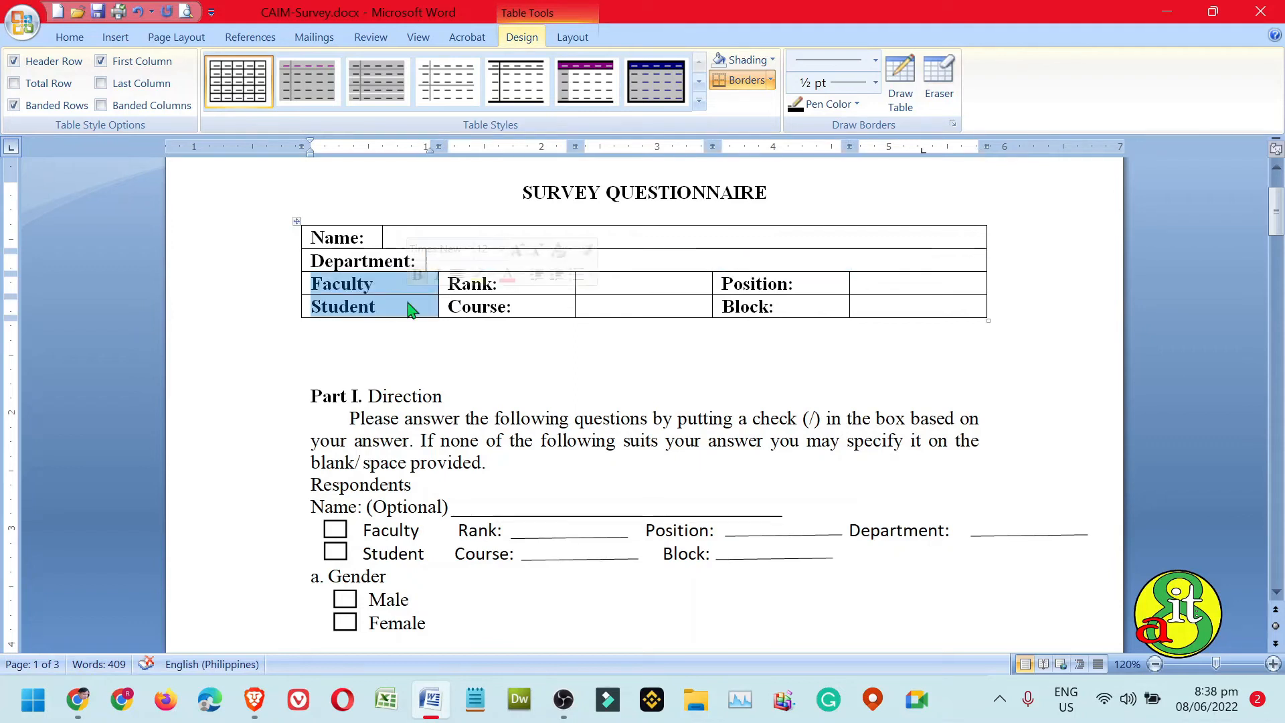
left_click(72, 38)
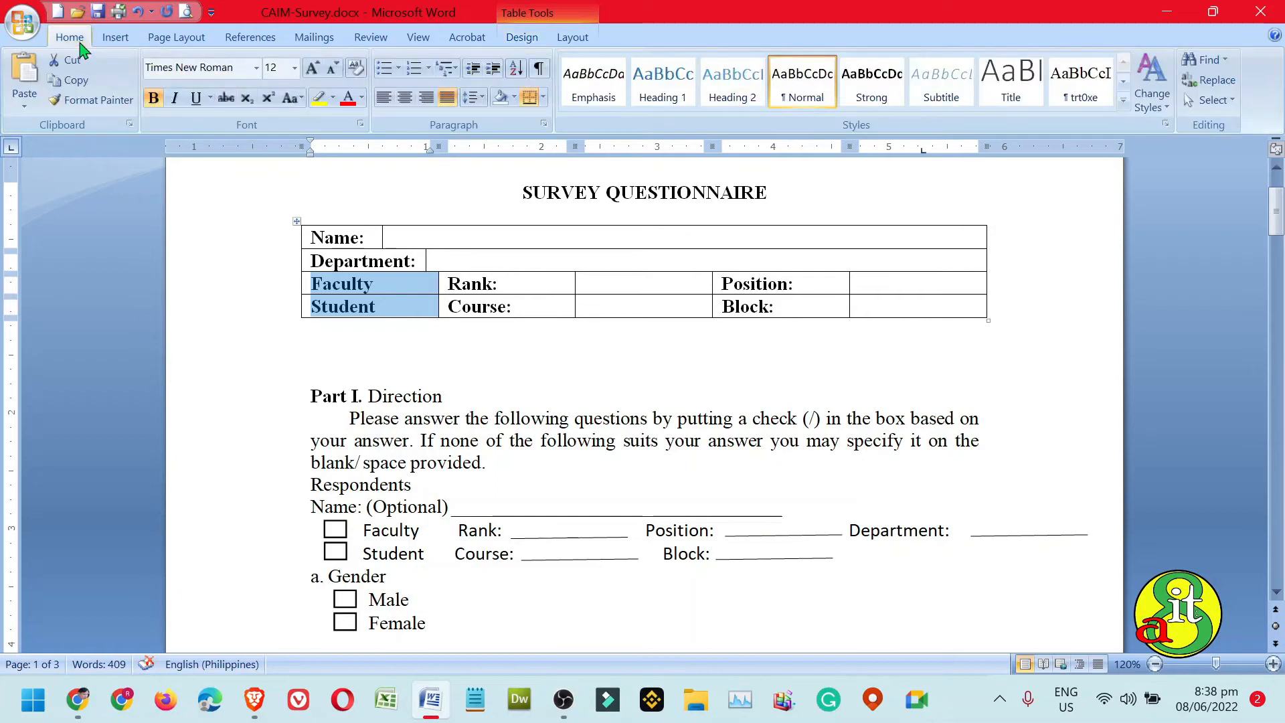
left_click(426, 98)
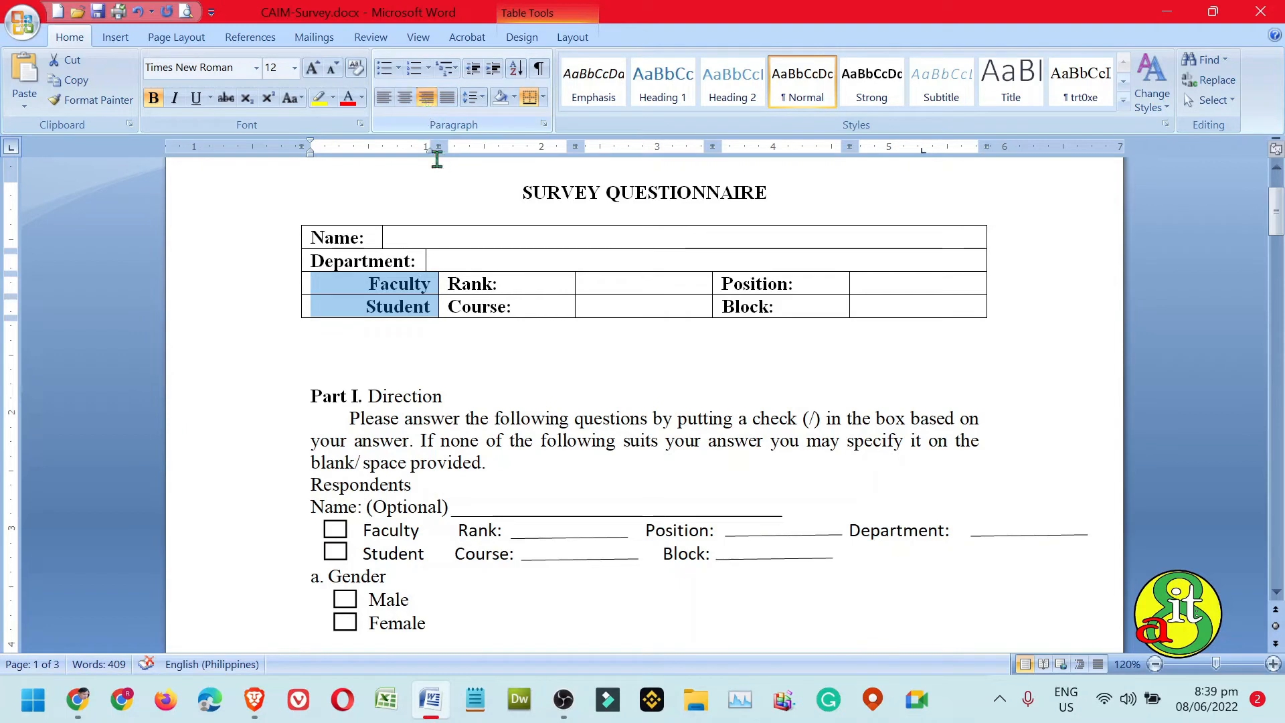
left_click(384, 101)
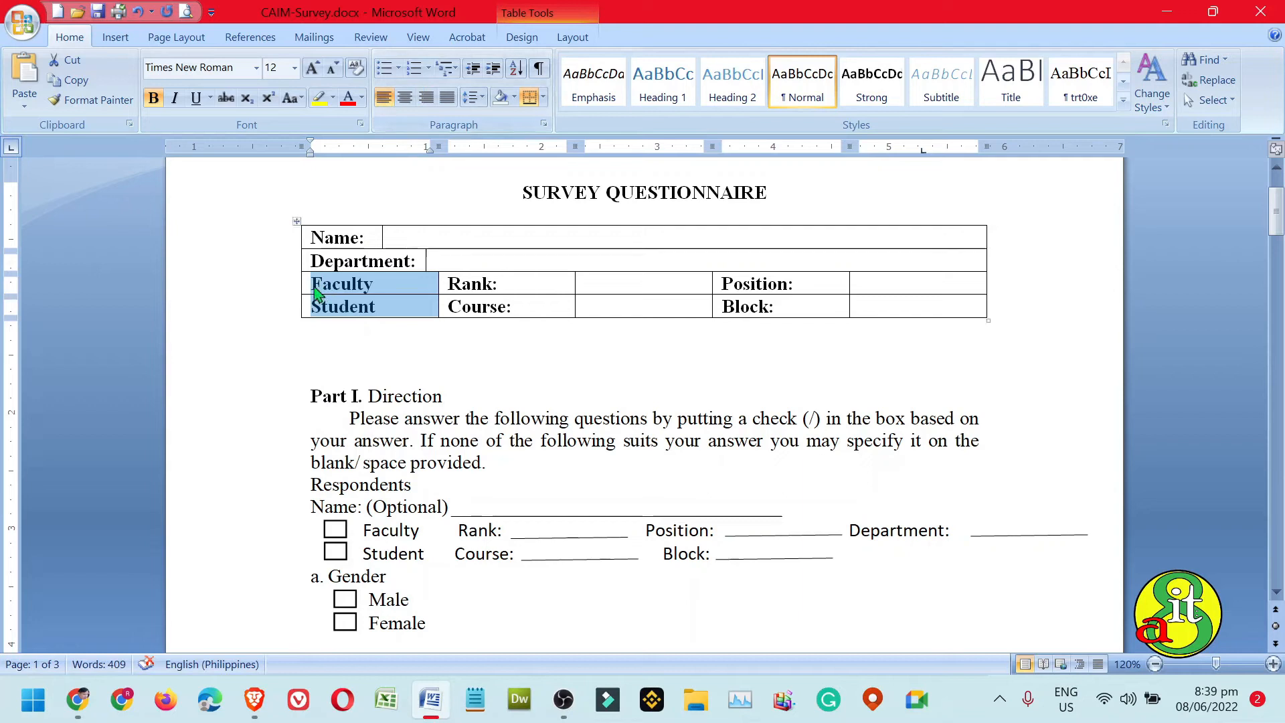
Step: Insert an empty square-bracket checkbox "[ ]" before "Faculty" and copy it in front of "Student"
left_click(402, 277)
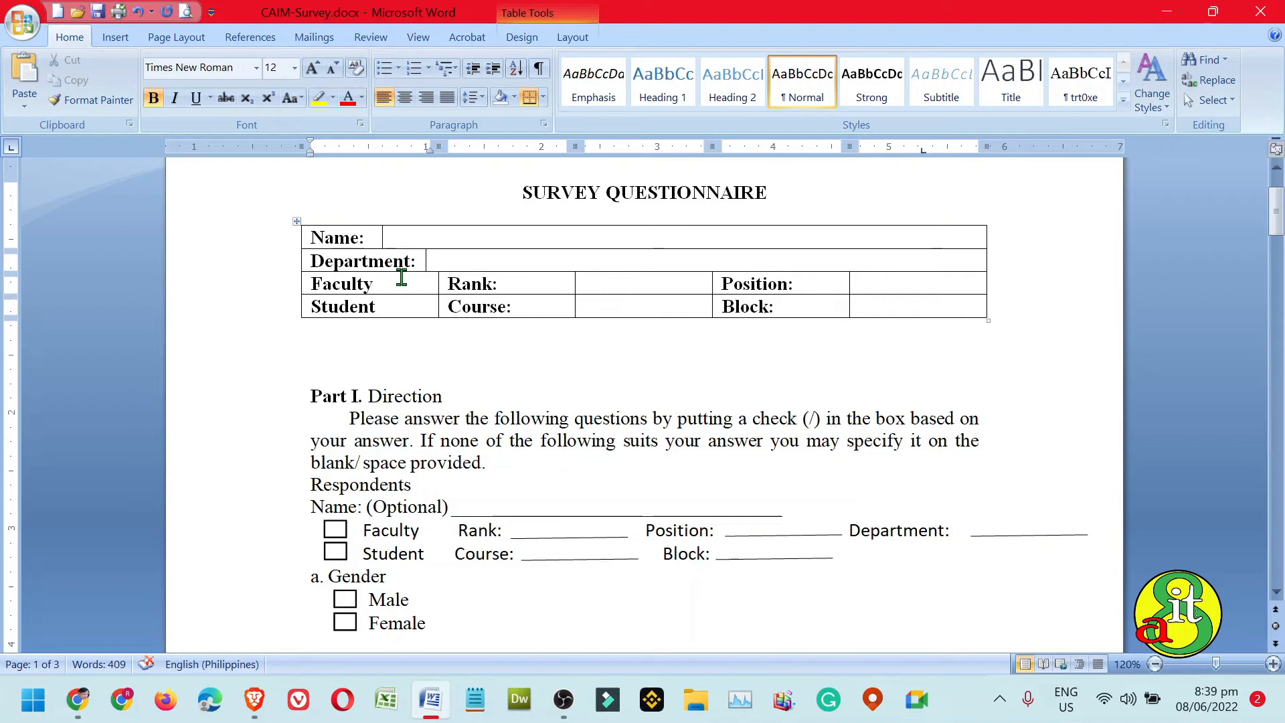
type("[")
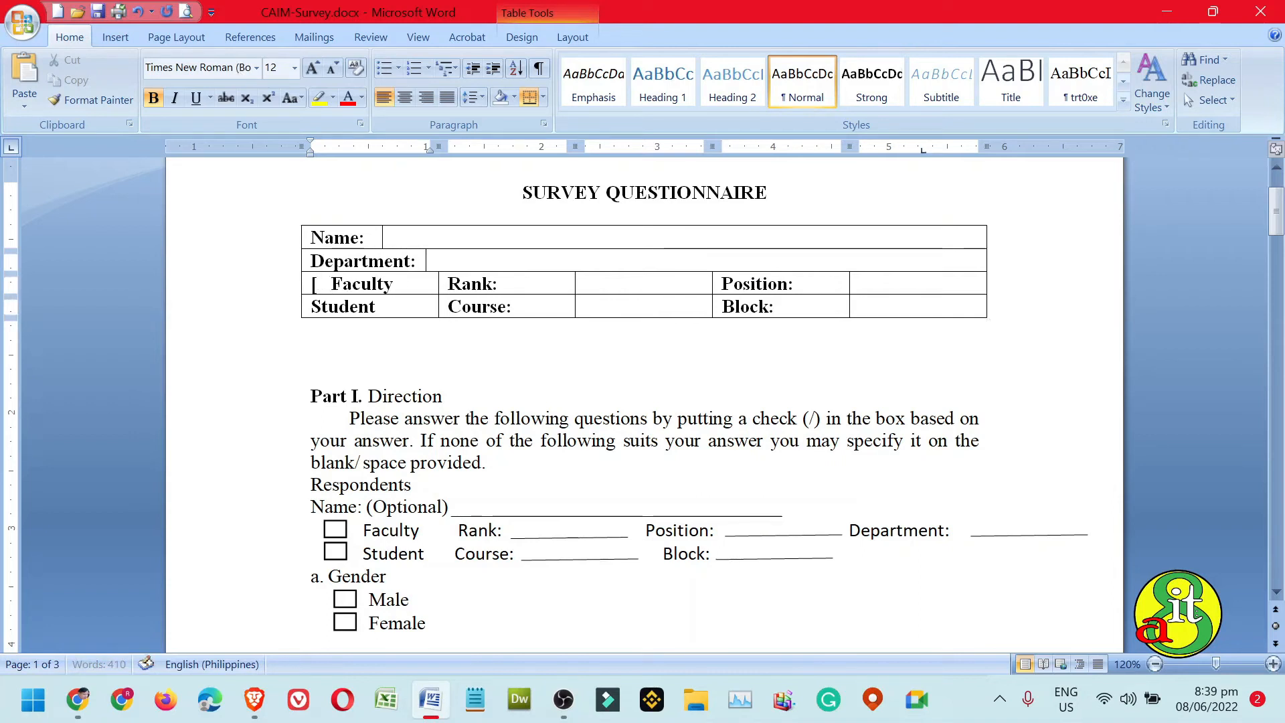
type("    ]")
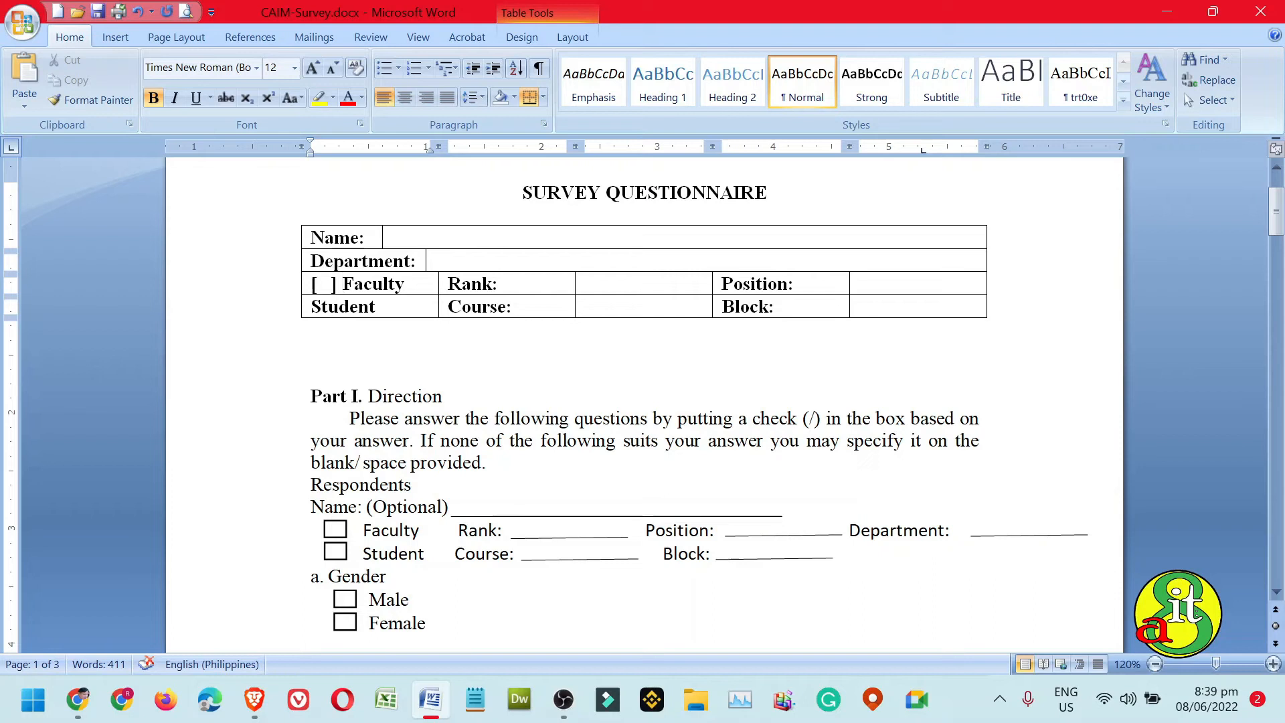
key("shift+Home")
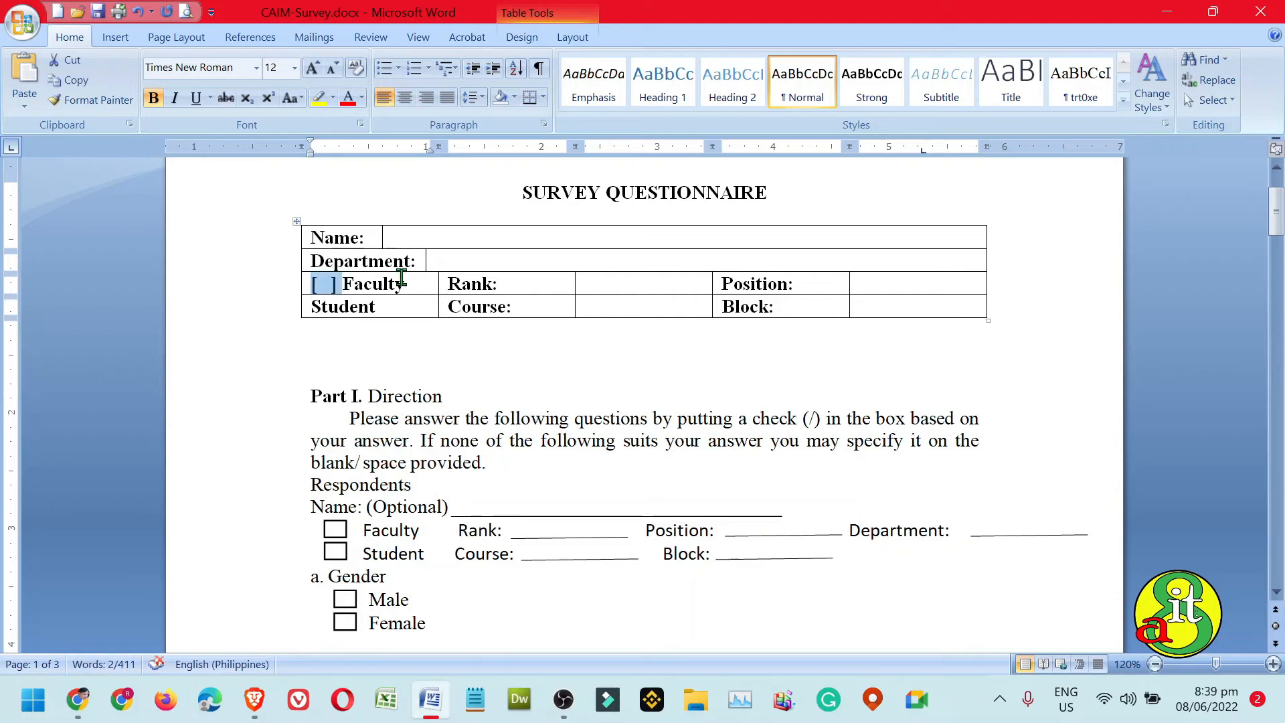
key("Down")
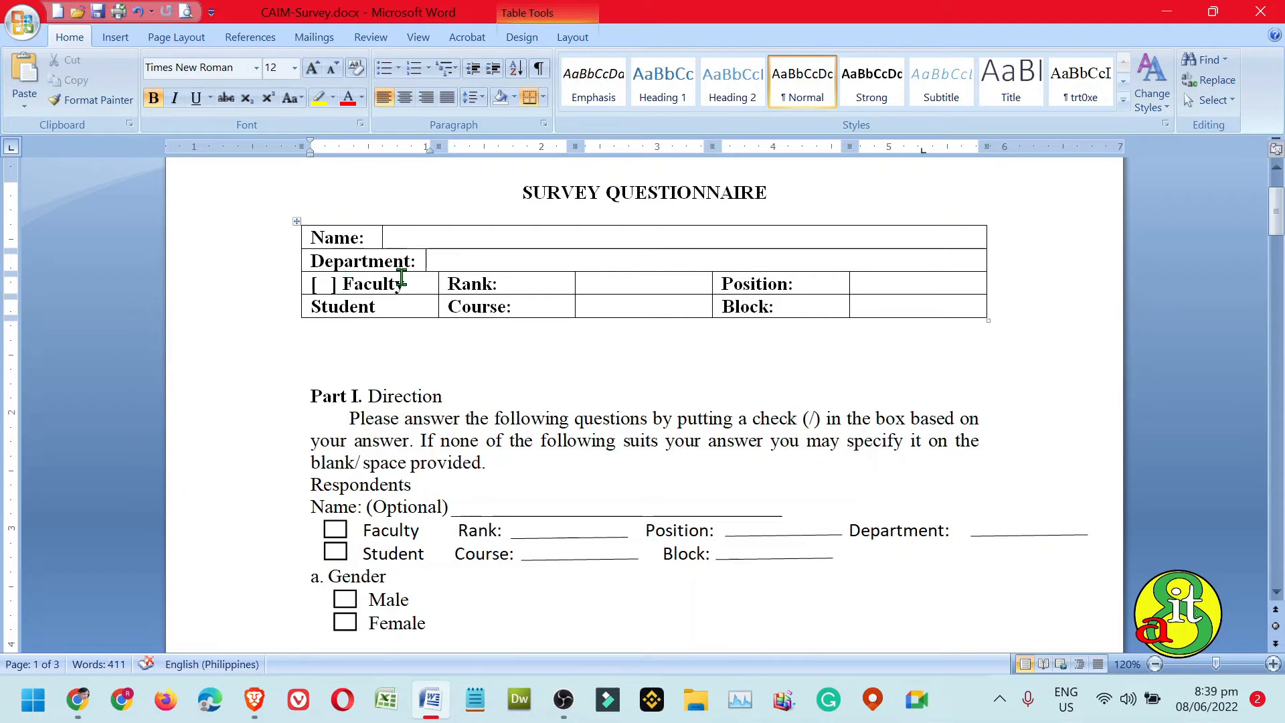
key("ctrl+v")
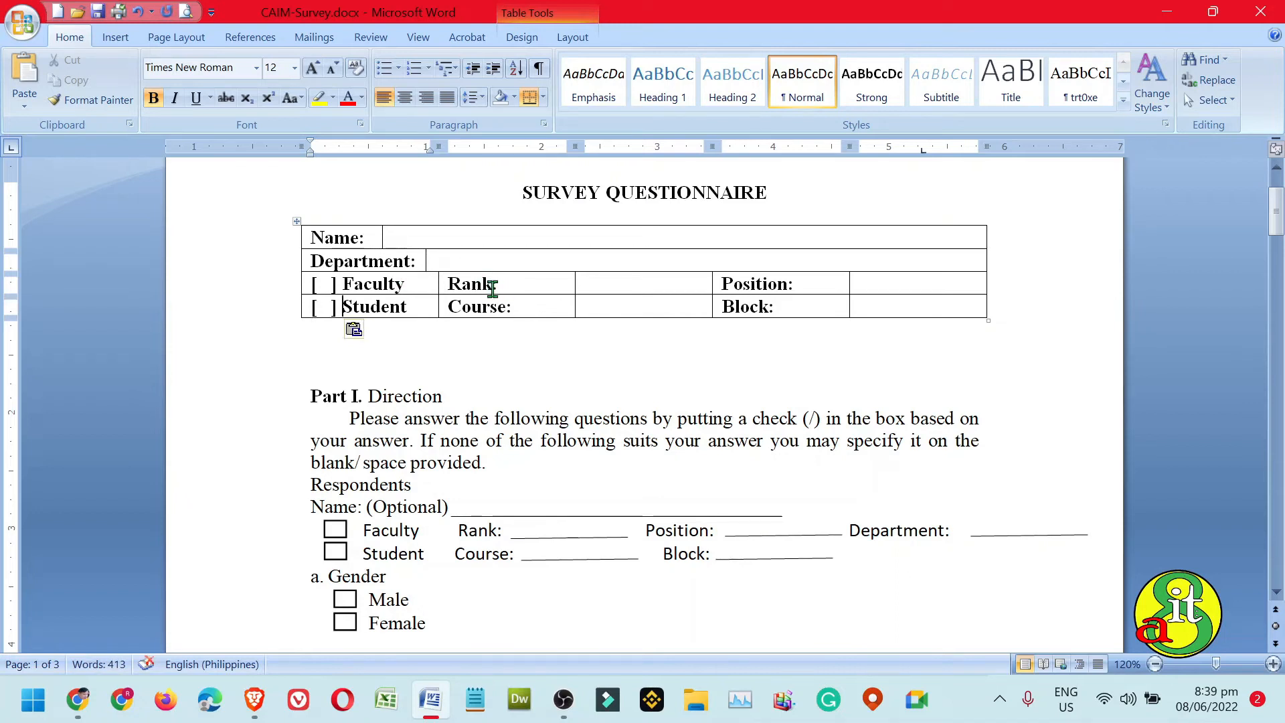
Step: Narrow the "Rank:" and "Course:" cells individually so each fits its own label
left_click(441, 289)
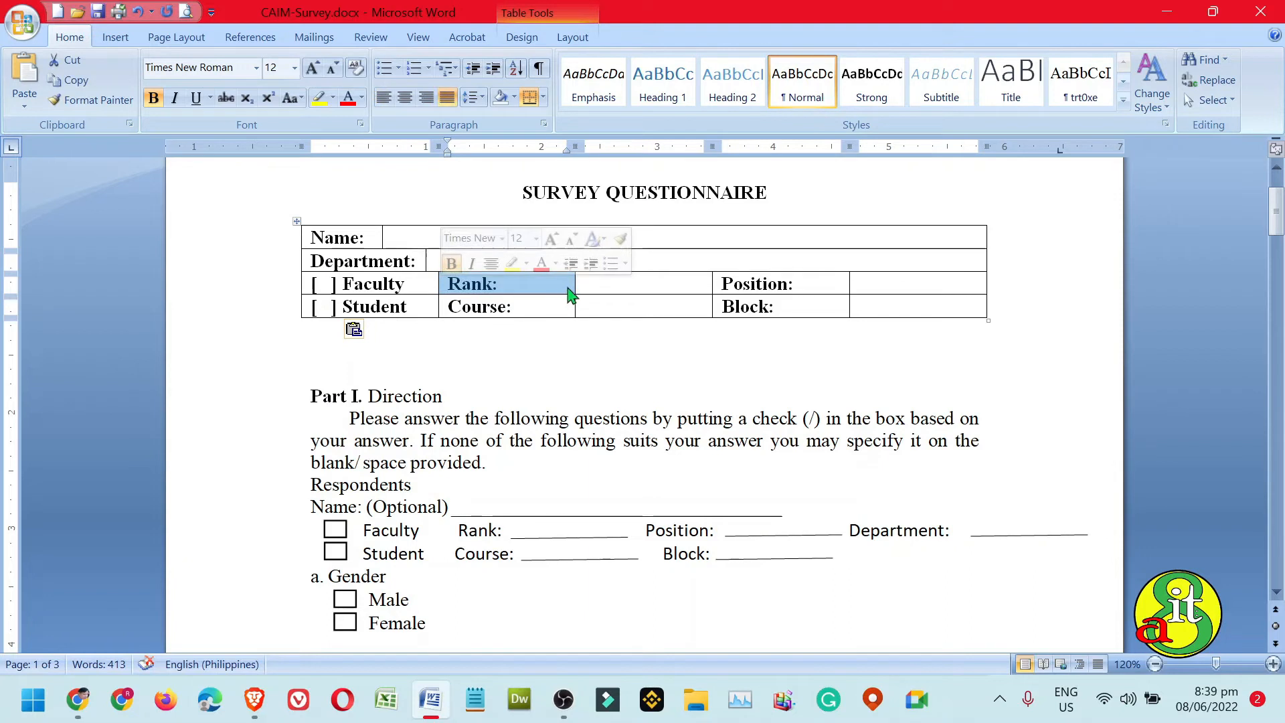
left_click_drag(573, 283, 512, 284)
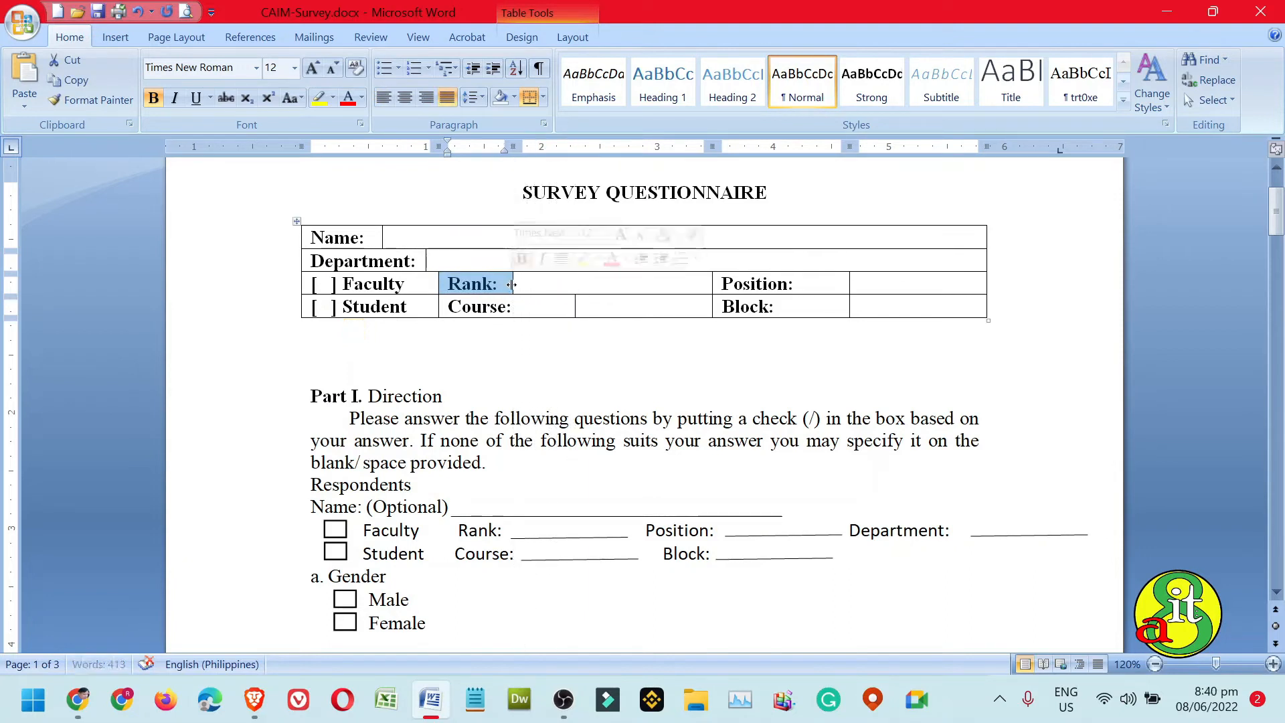
left_click(441, 312)
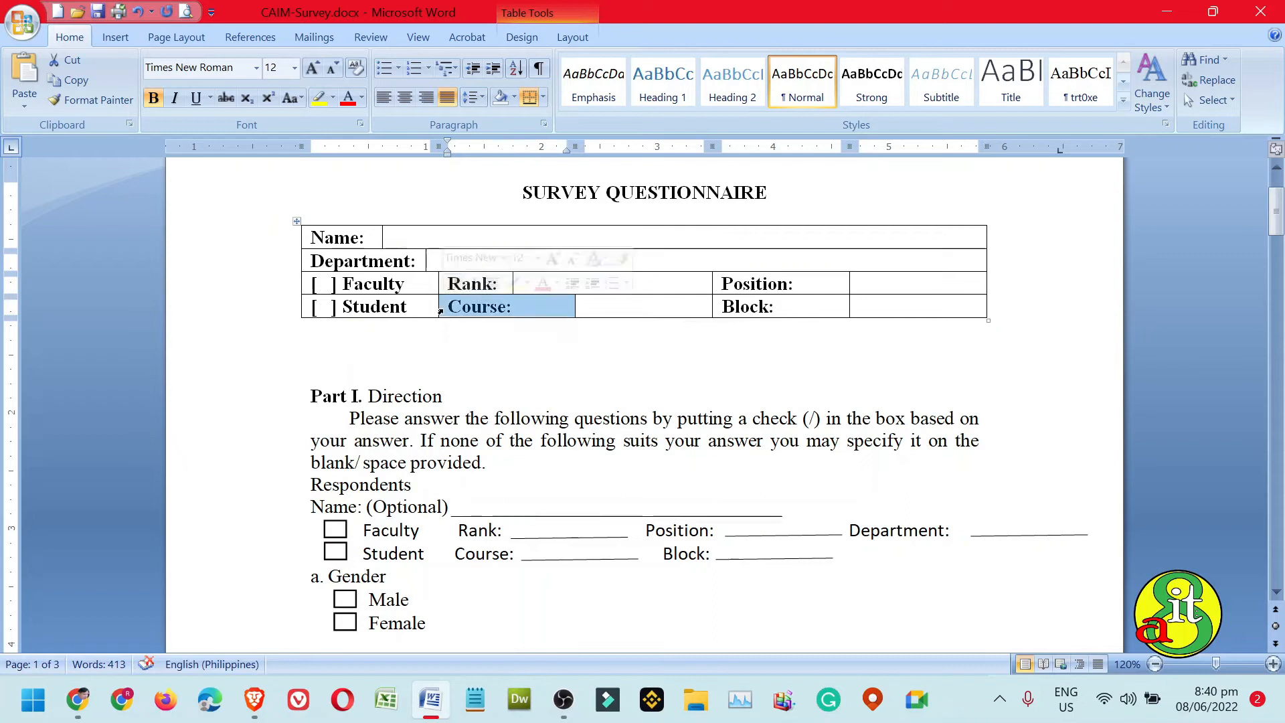
mouse_move(573, 309)
left_mouse_down()
mouse_move(531, 305)
mouse_move(526, 322)
left_mouse_up()
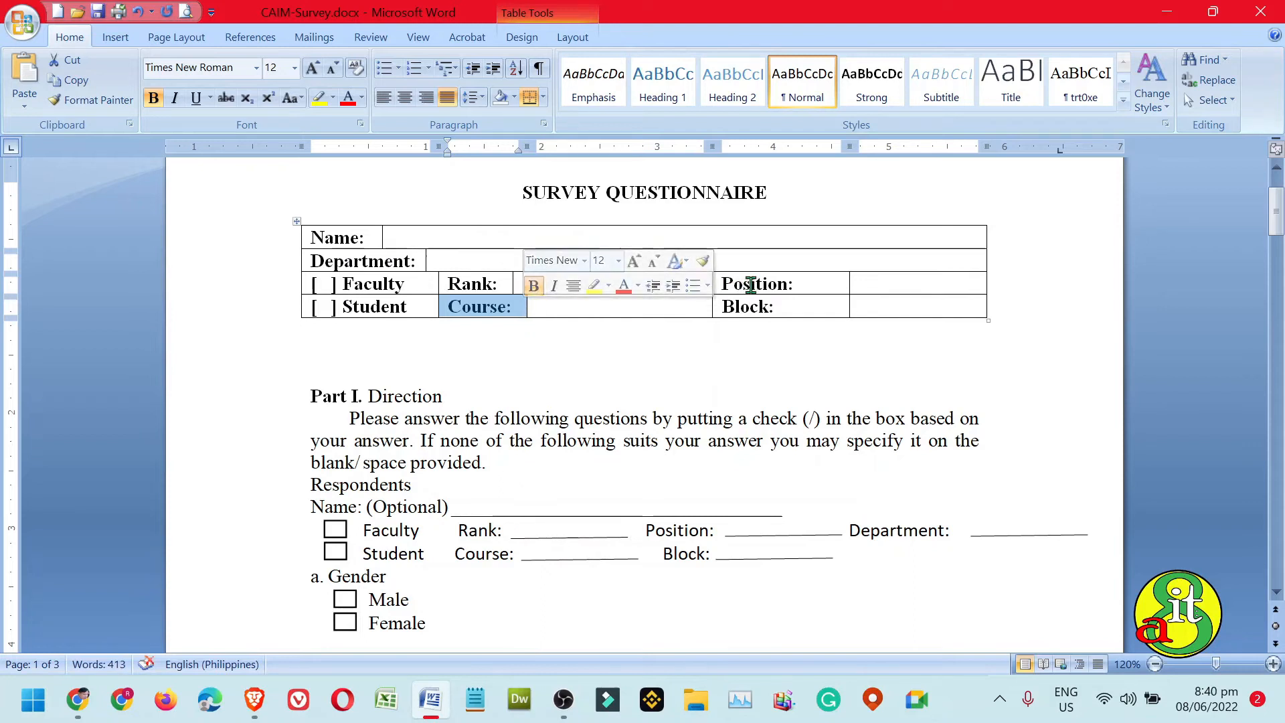
Step: Narrow the "Position:" and "Block:" cells individually so each fits its own label
left_click(716, 292)
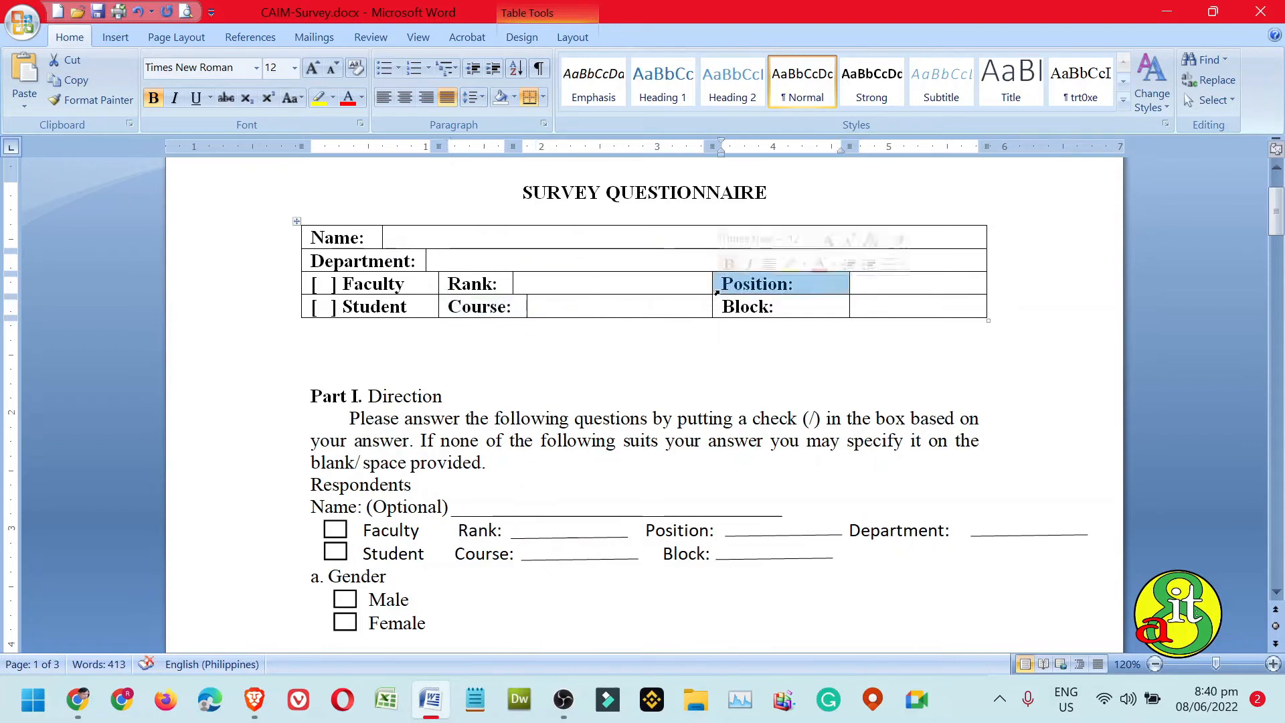
left_click_drag(848, 285, 809, 285)
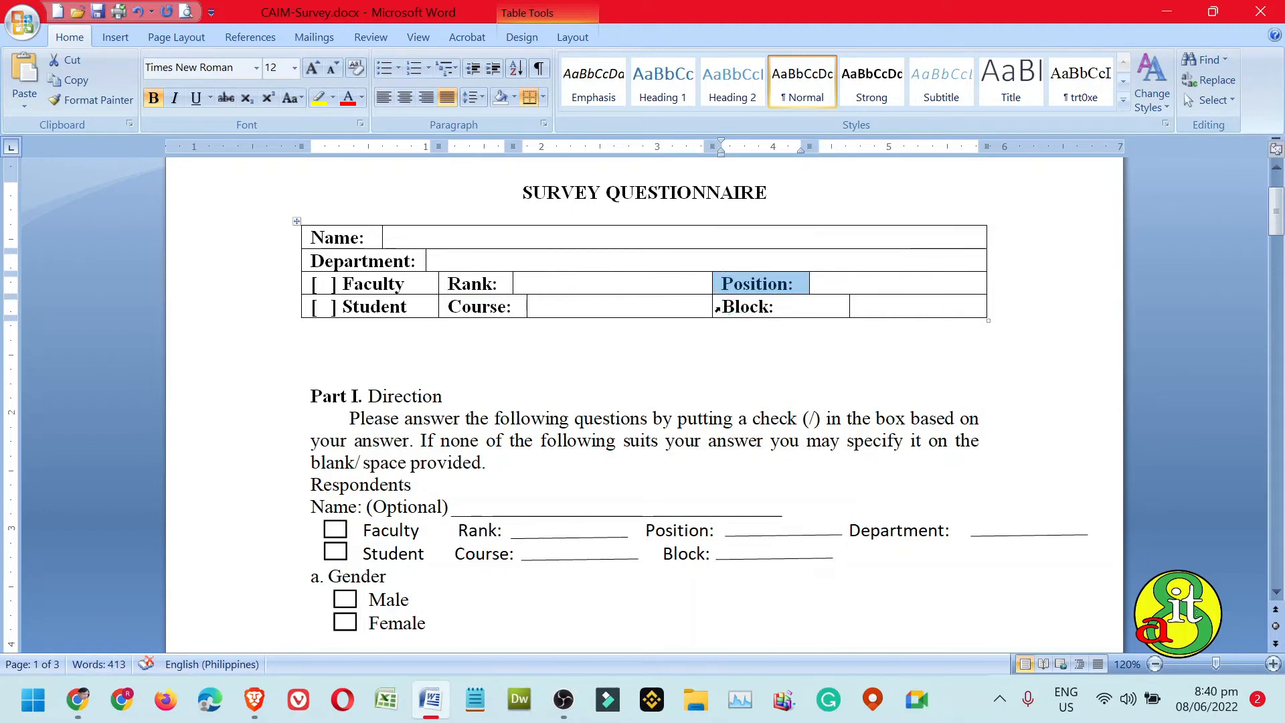
left_click(717, 309)
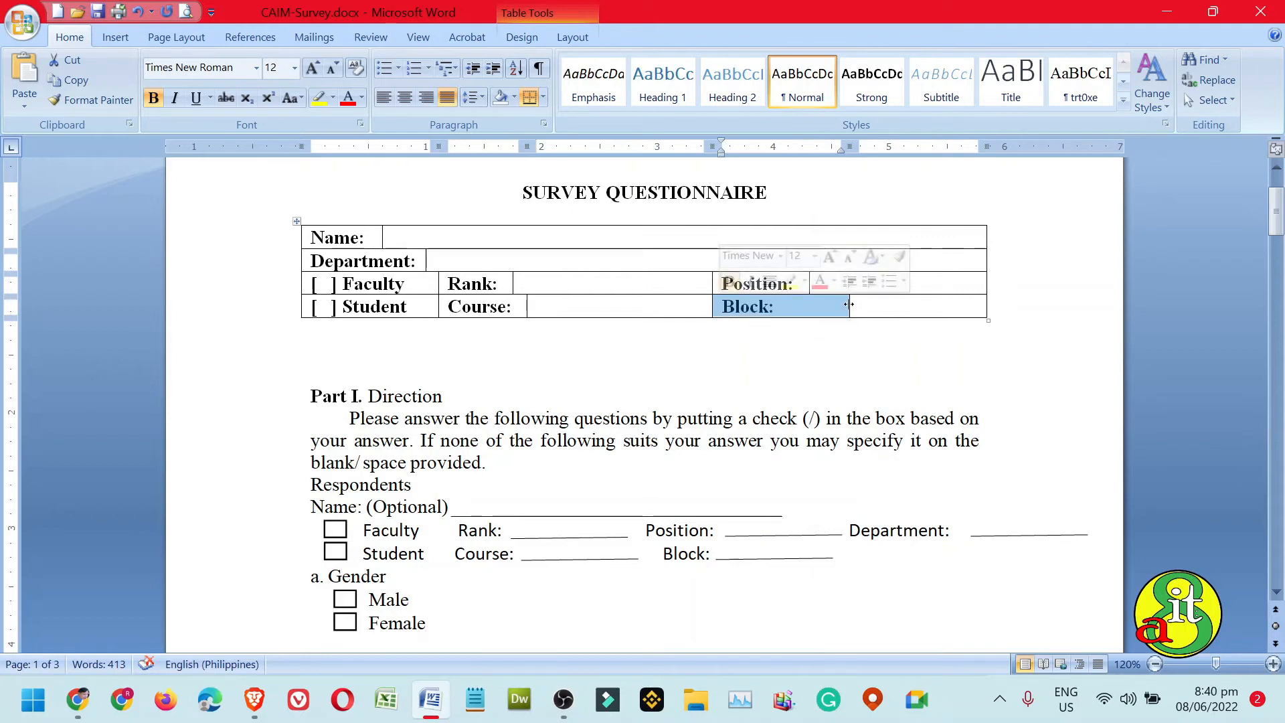
left_click_drag(848, 304, 789, 311)
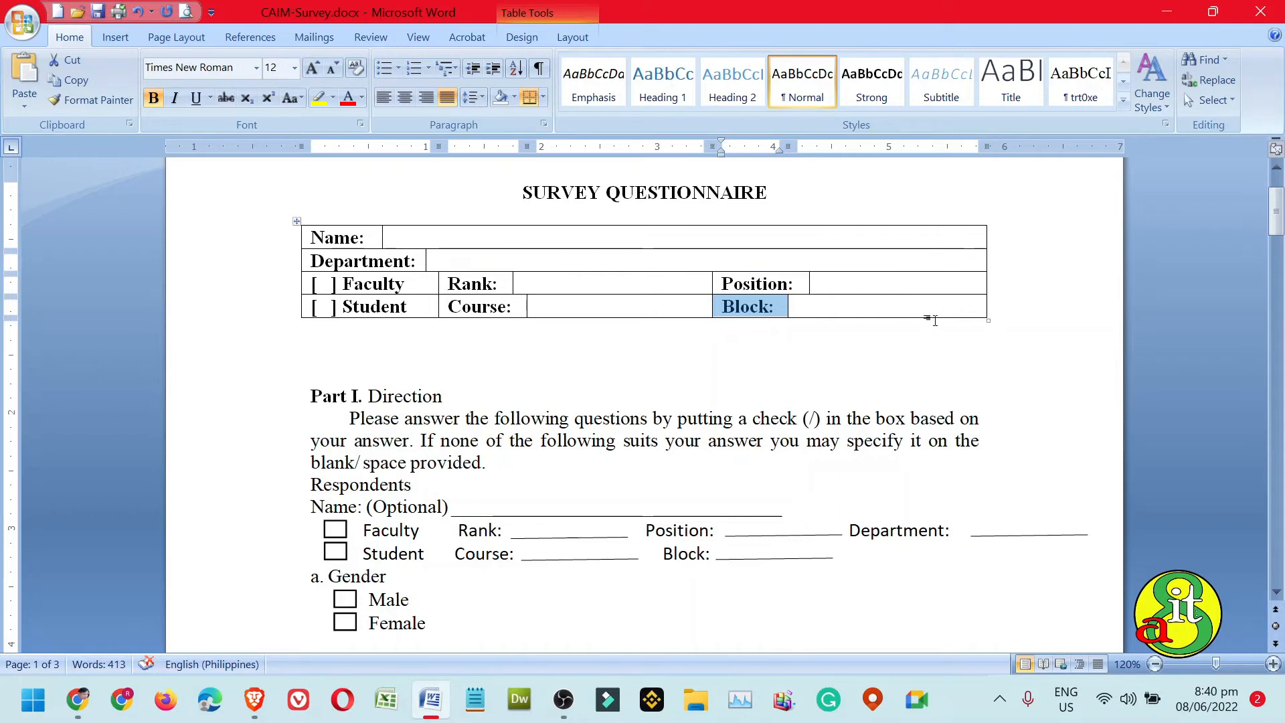
Step: Remove all borders from the entire respondent information table
left_click(295, 222)
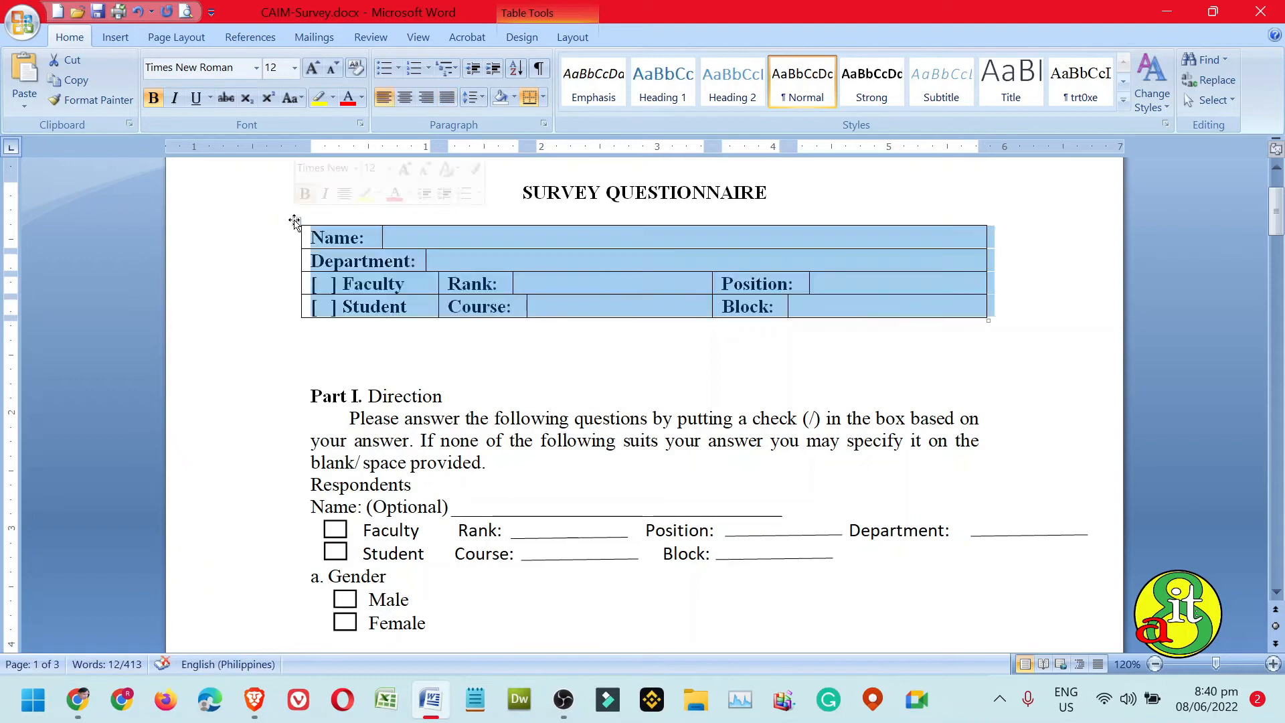
left_click(543, 100)
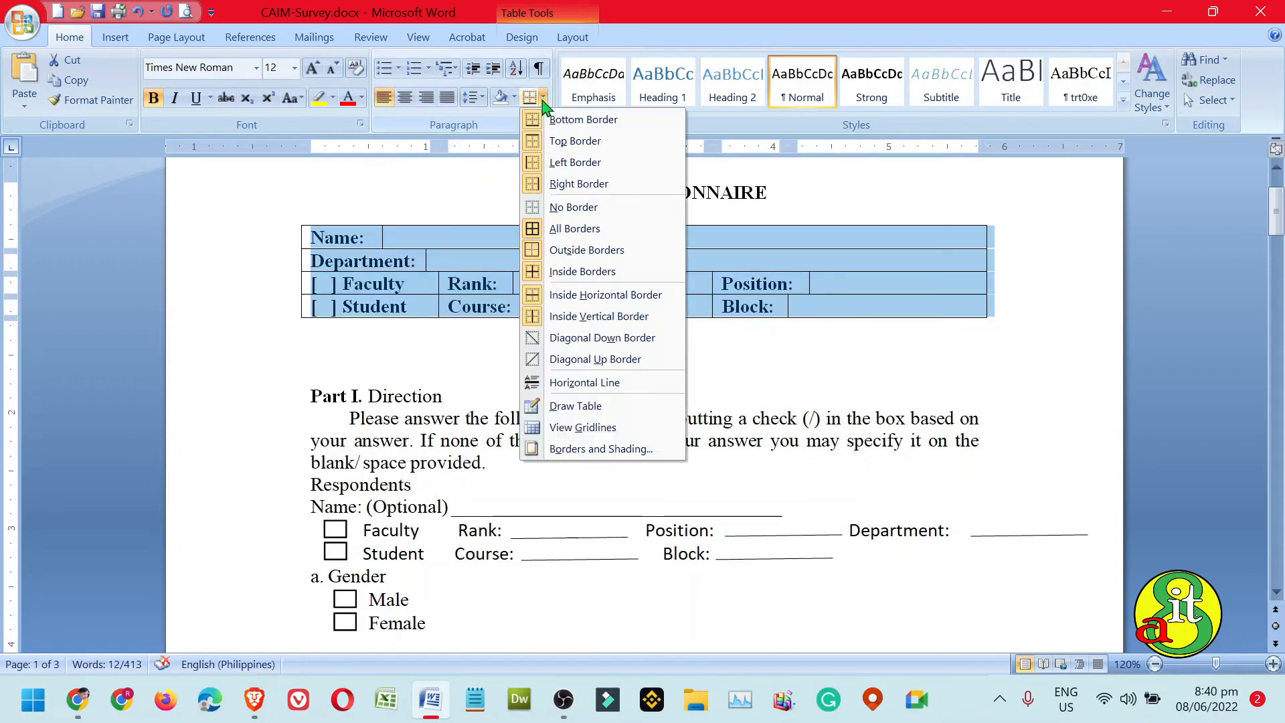
left_click(590, 209)
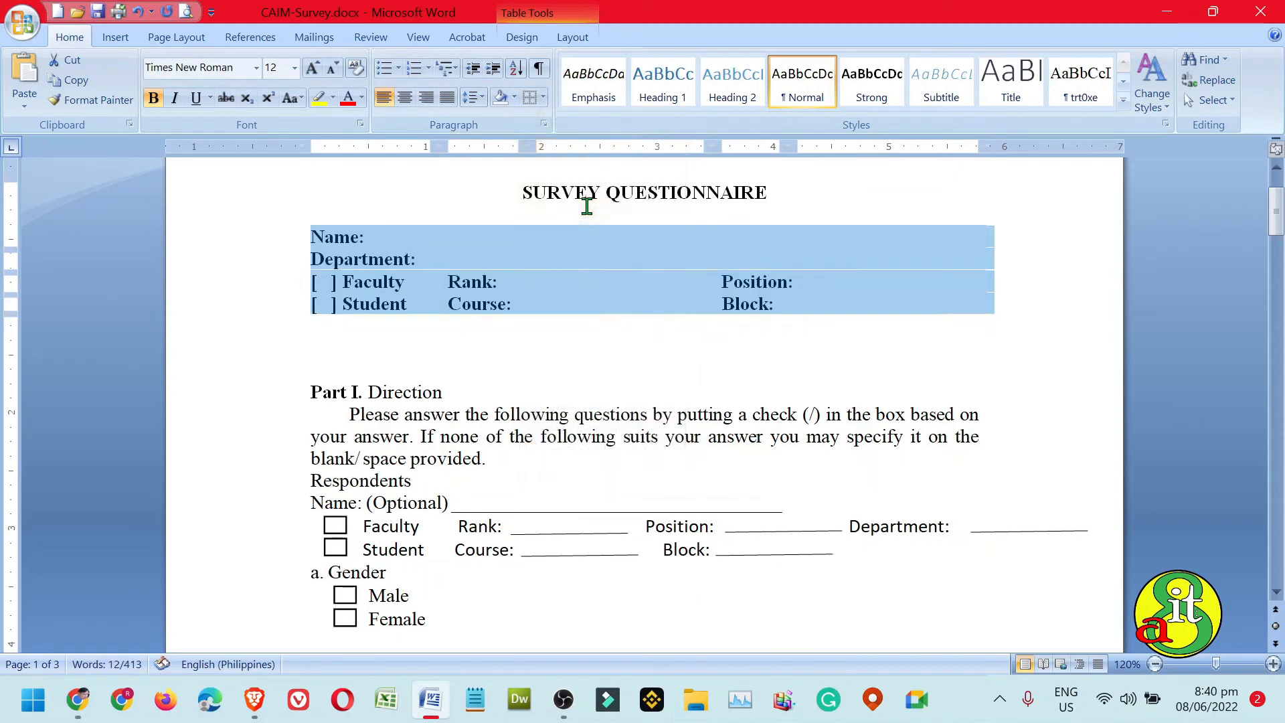
Step: Add a bottom border to the empty cells beside "Name:" and "Department:" as fill-in lines
left_click(450, 243)
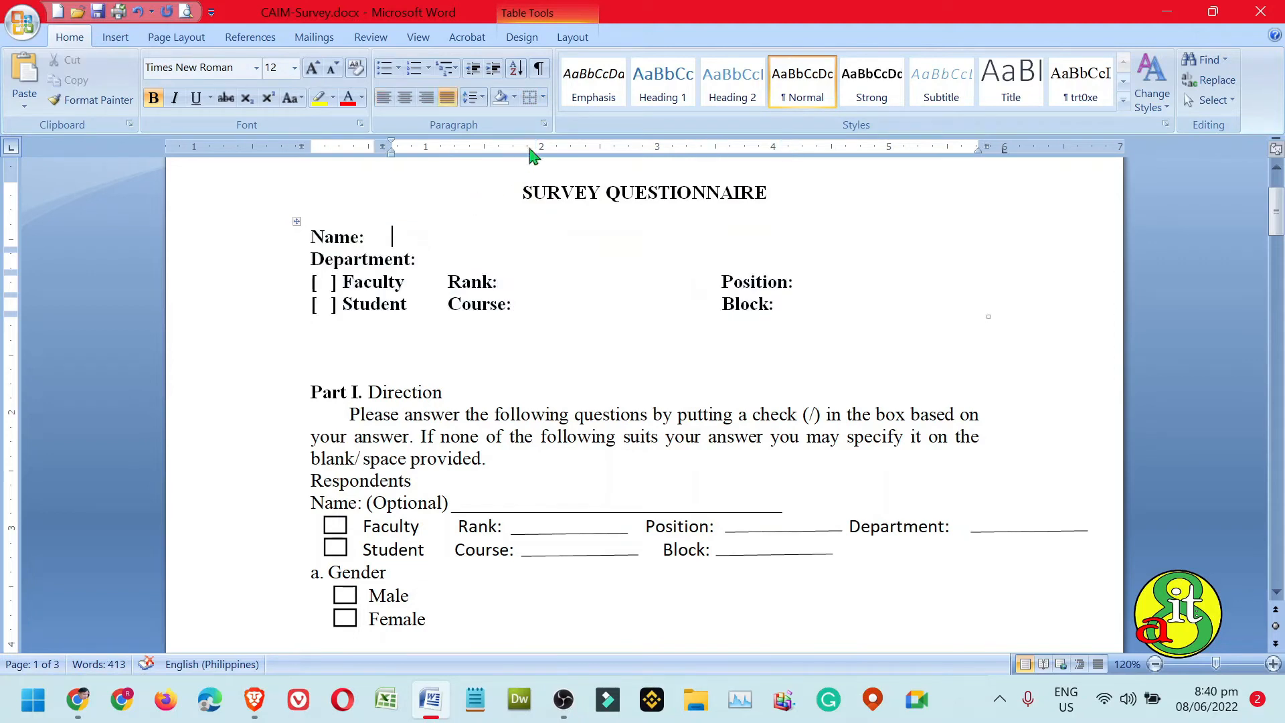
left_click(543, 99)
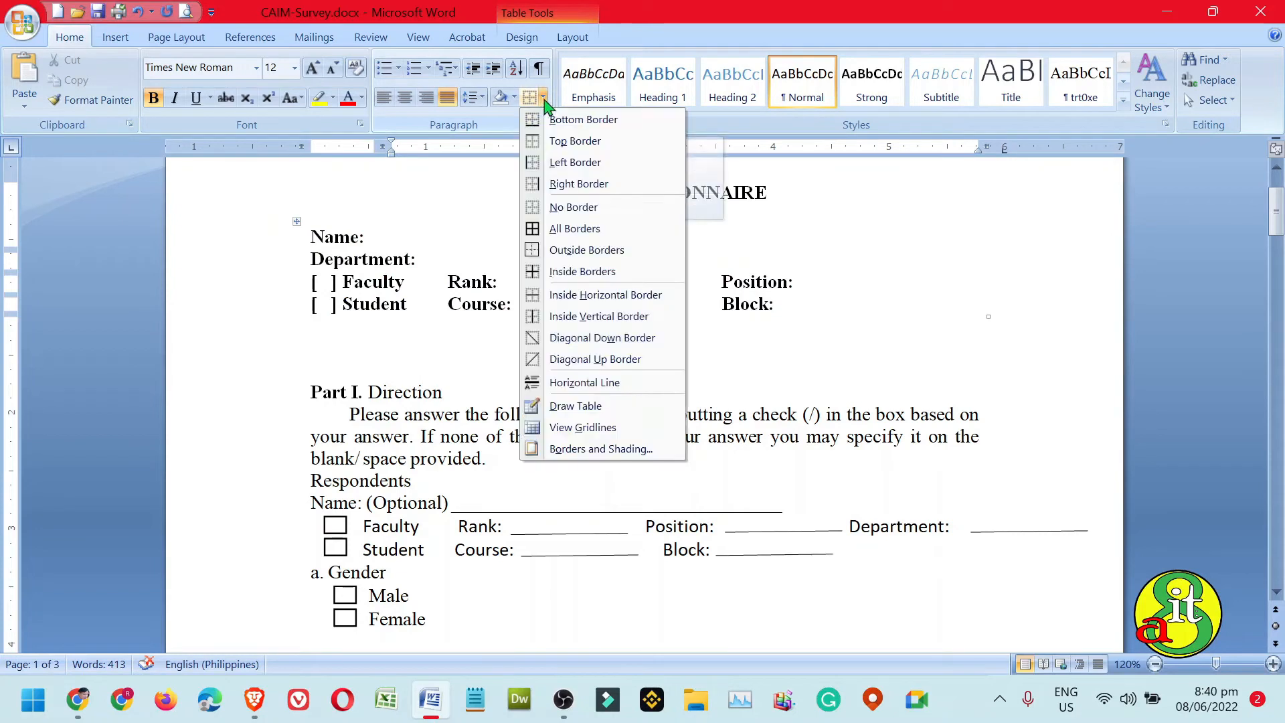
left_click(611, 128)
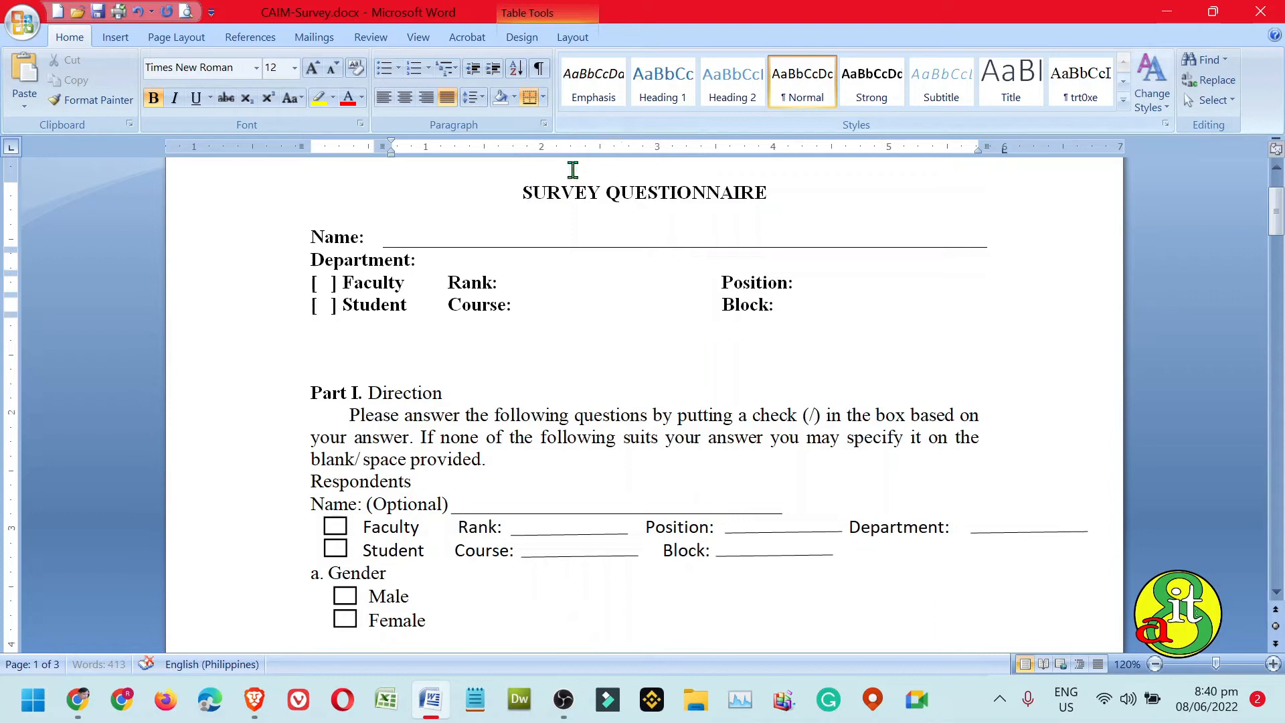
left_click(496, 261)
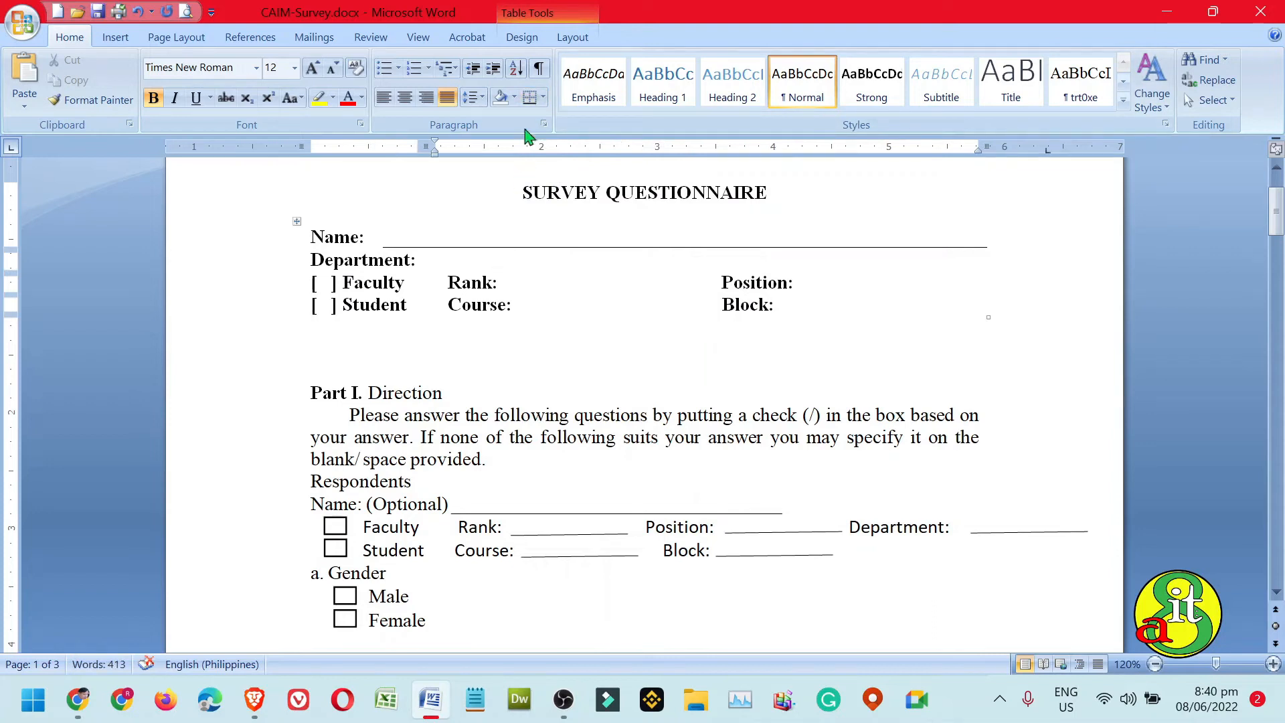
left_click(530, 98)
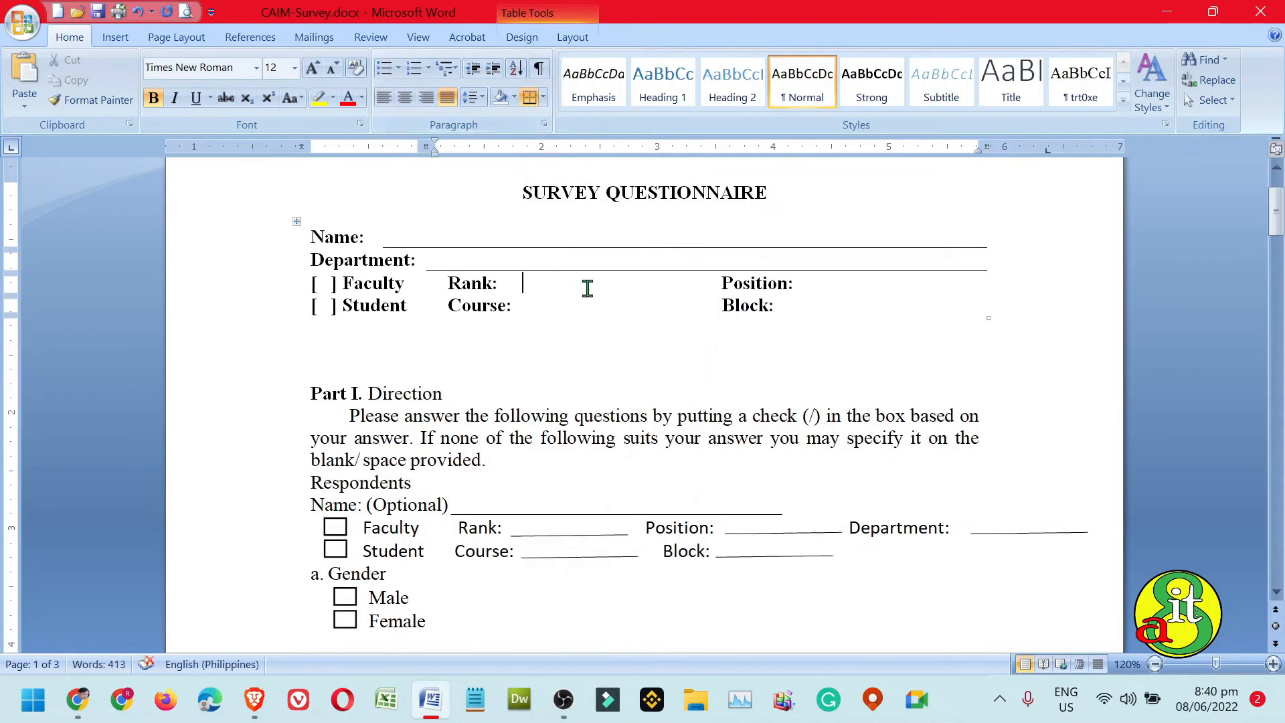
Step: Add a bottom border to the blank cells beside "Rank:", "Course:", "Position:" and "Block:" as fill-in lines
left_click(530, 97)
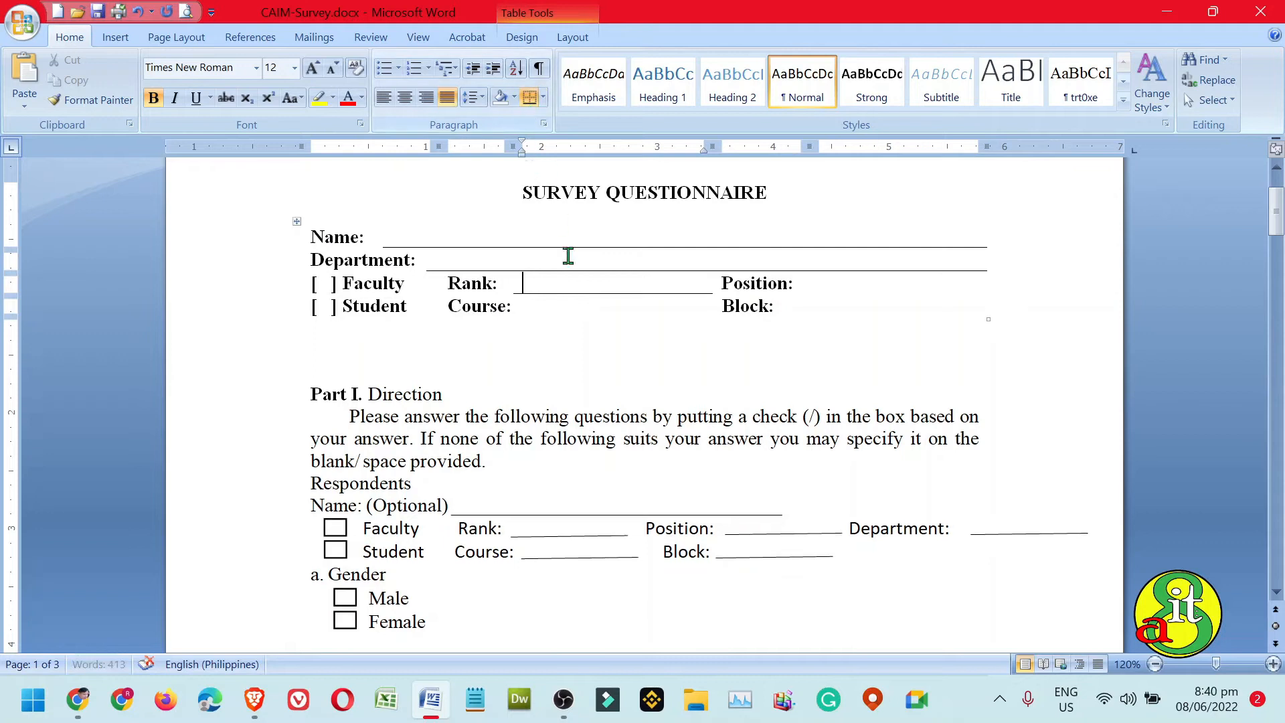
left_click(562, 309)
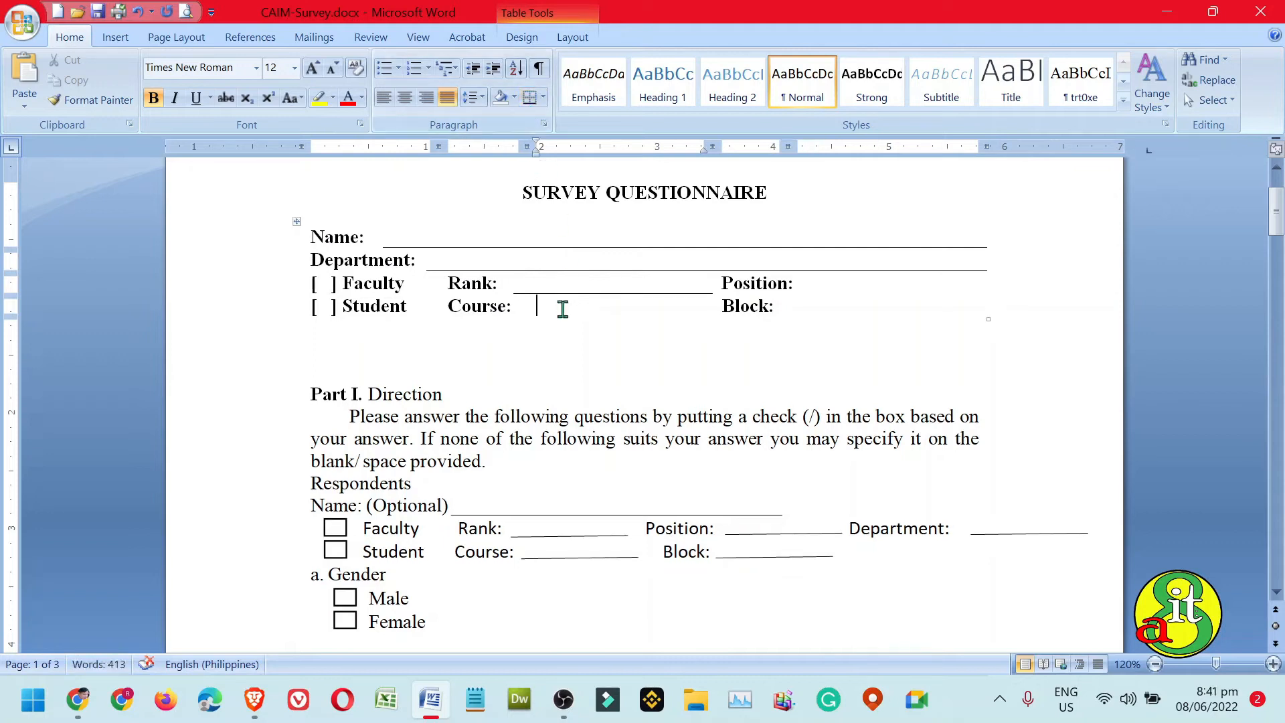
left_click(530, 98)
left_click(845, 286)
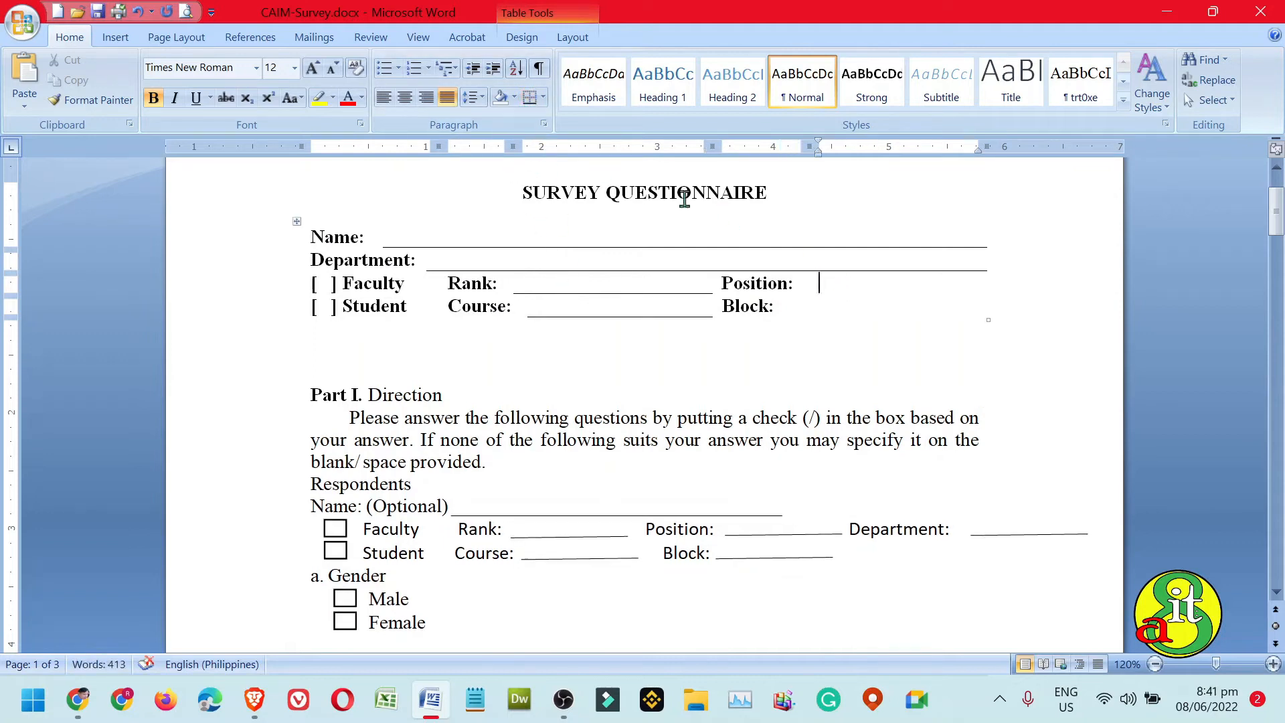
left_click(529, 98)
left_click(833, 314)
left_click(529, 98)
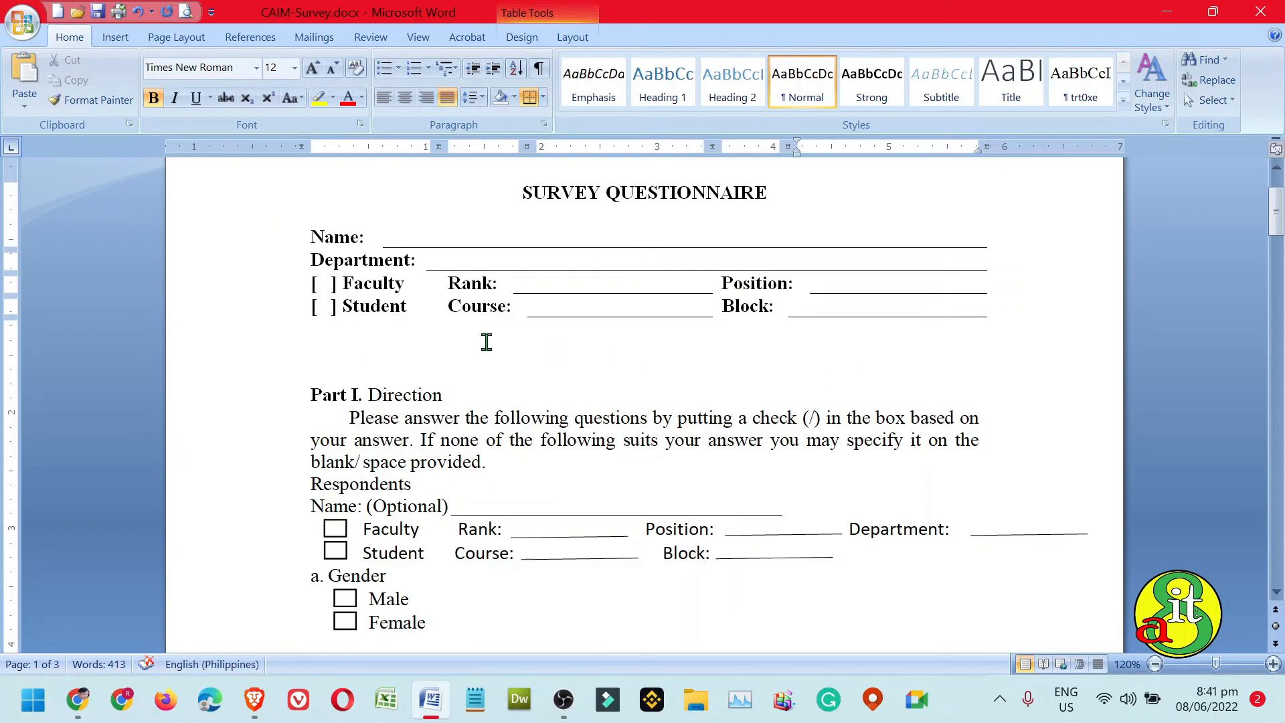
left_click(342, 285)
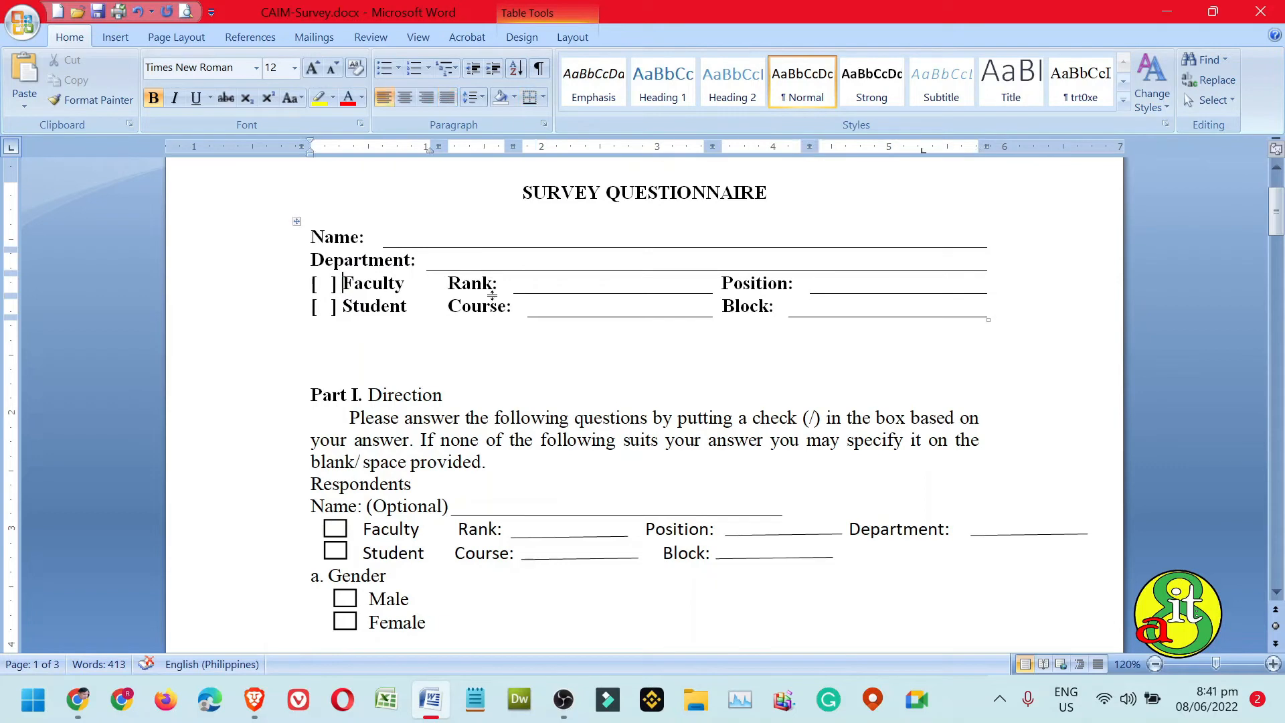
Step: Add a space before "Faculty" and "Student", and delete two blank lines above "Part I. Direction"
key("Down")
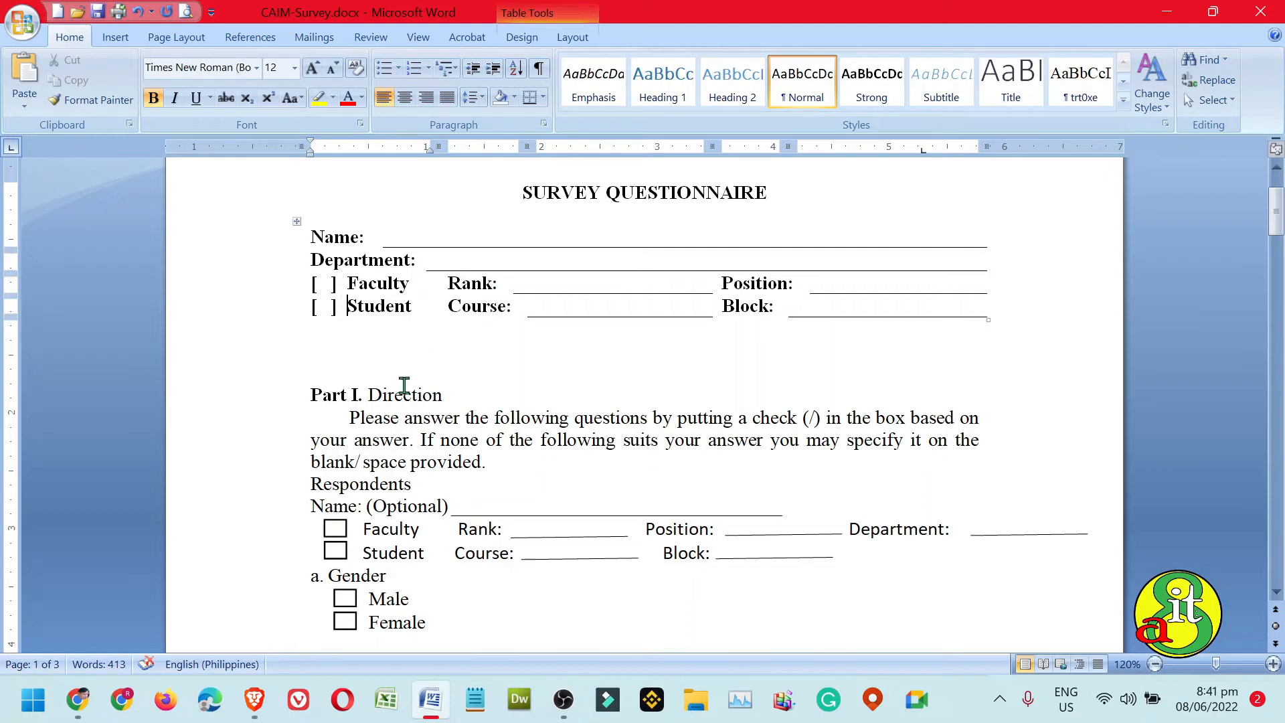
left_click(312, 362)
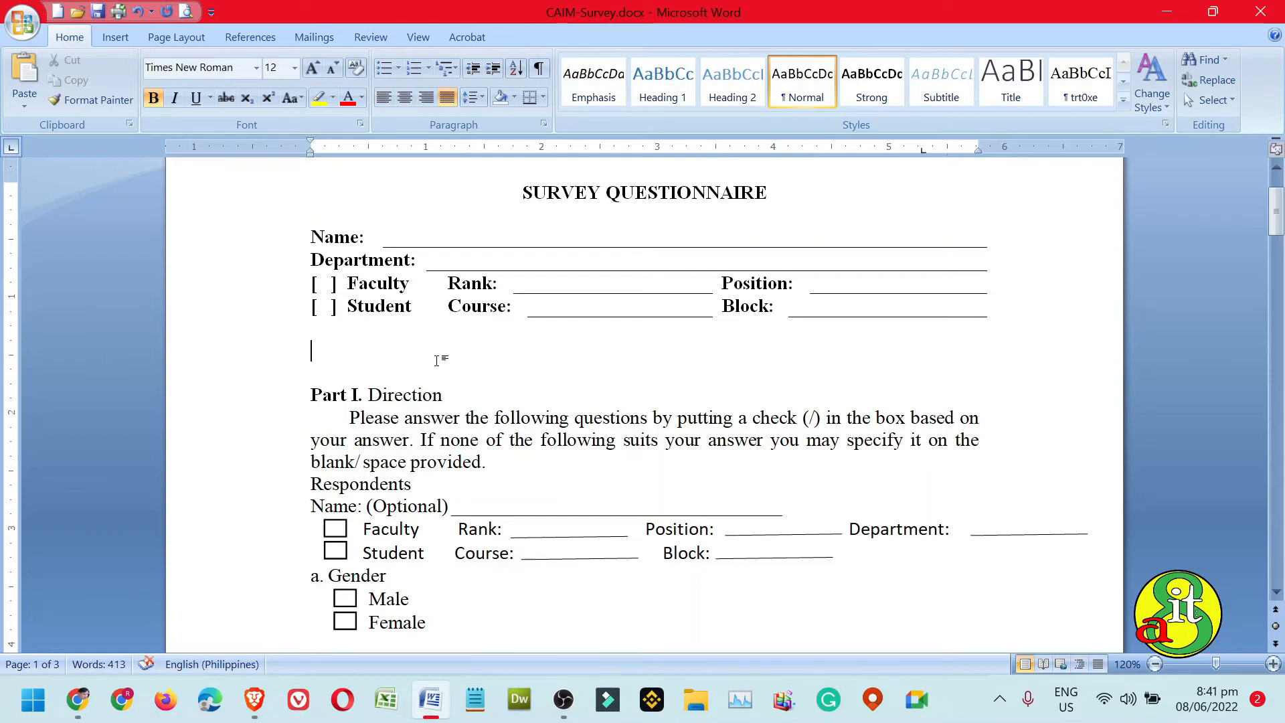
key("Delete")
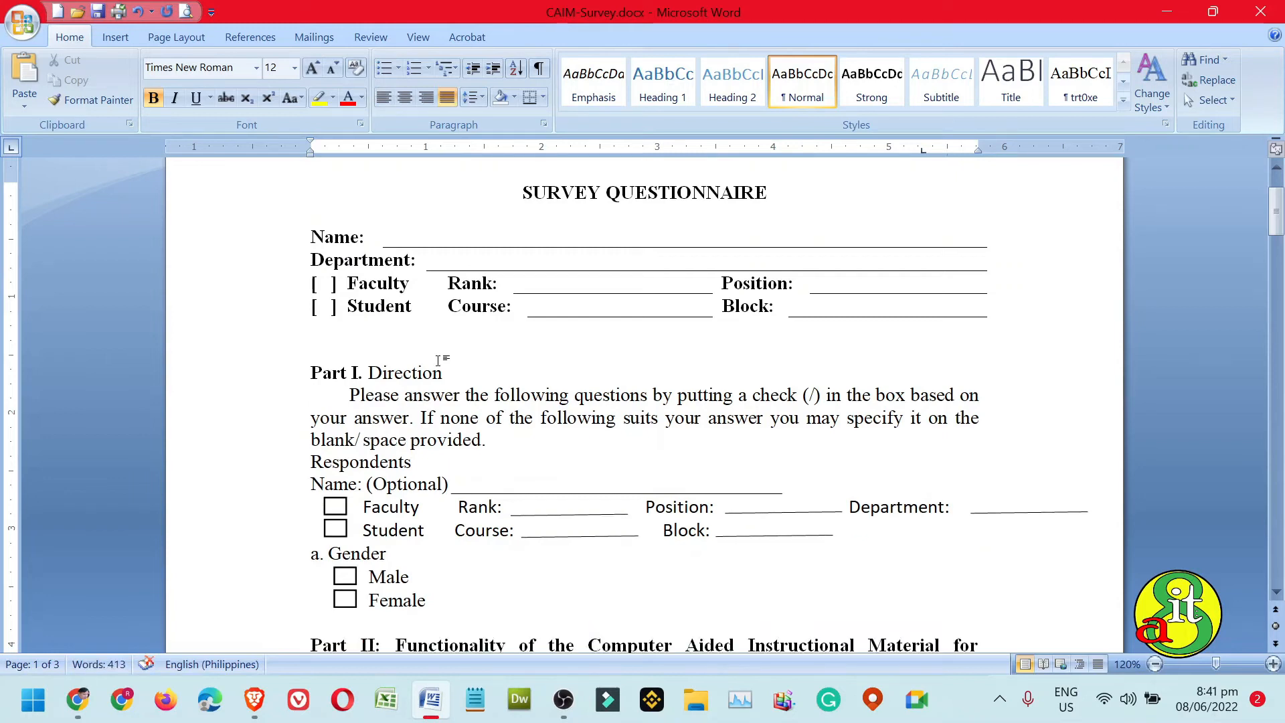
key("Delete")
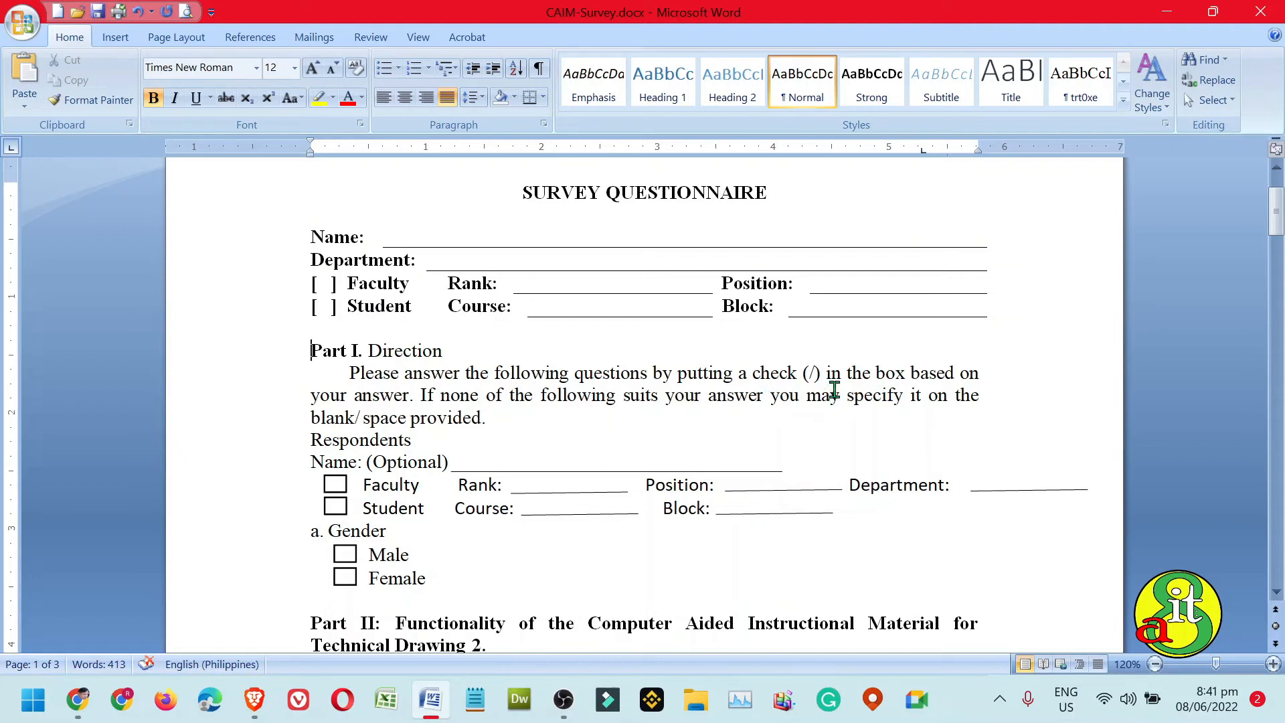
Step: Replace the word "box" in the Part I direction paragraph with "entry field"
left_click(872, 373)
key("shift+Right")
key("shift+Right")
key("shift+Right")
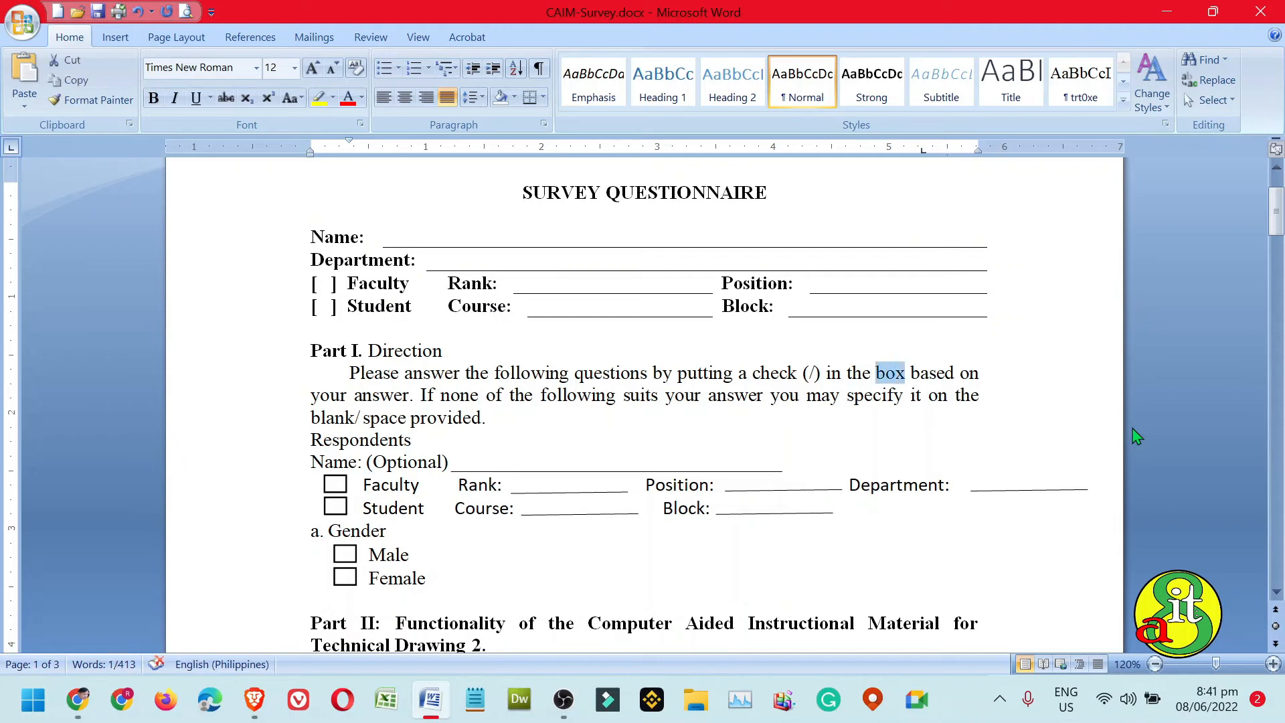
type("entr")
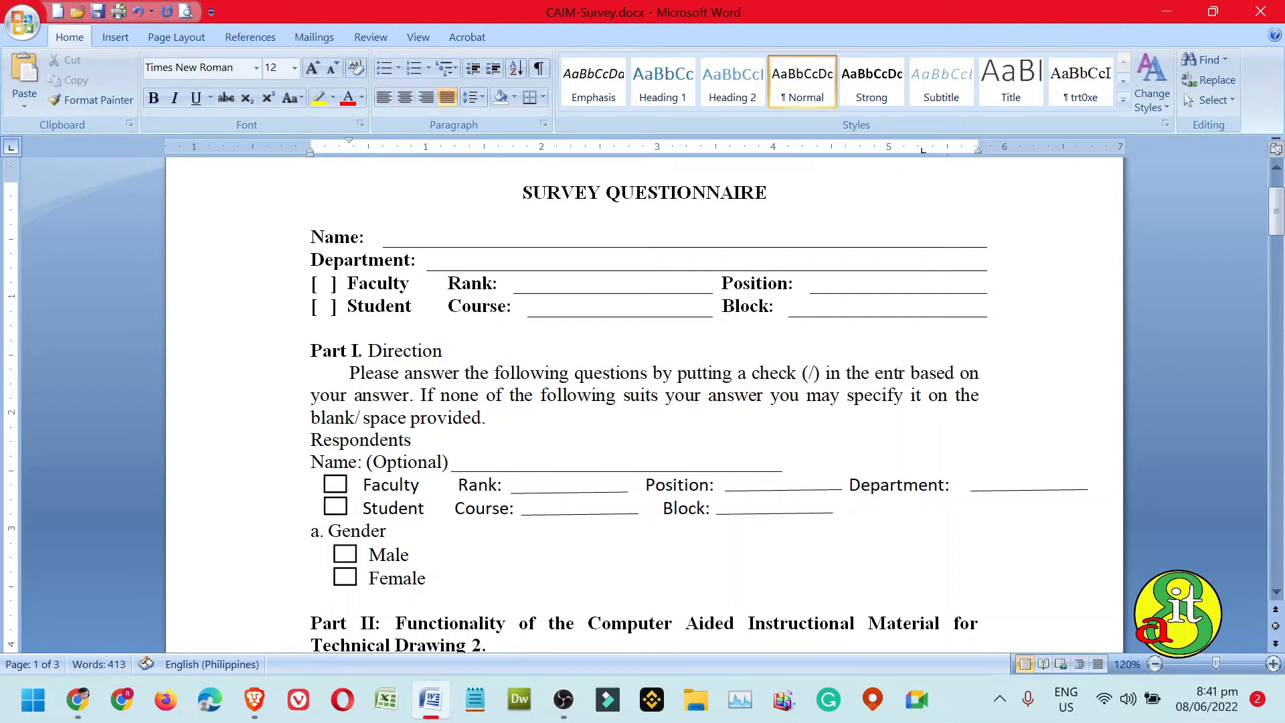
type("y field")
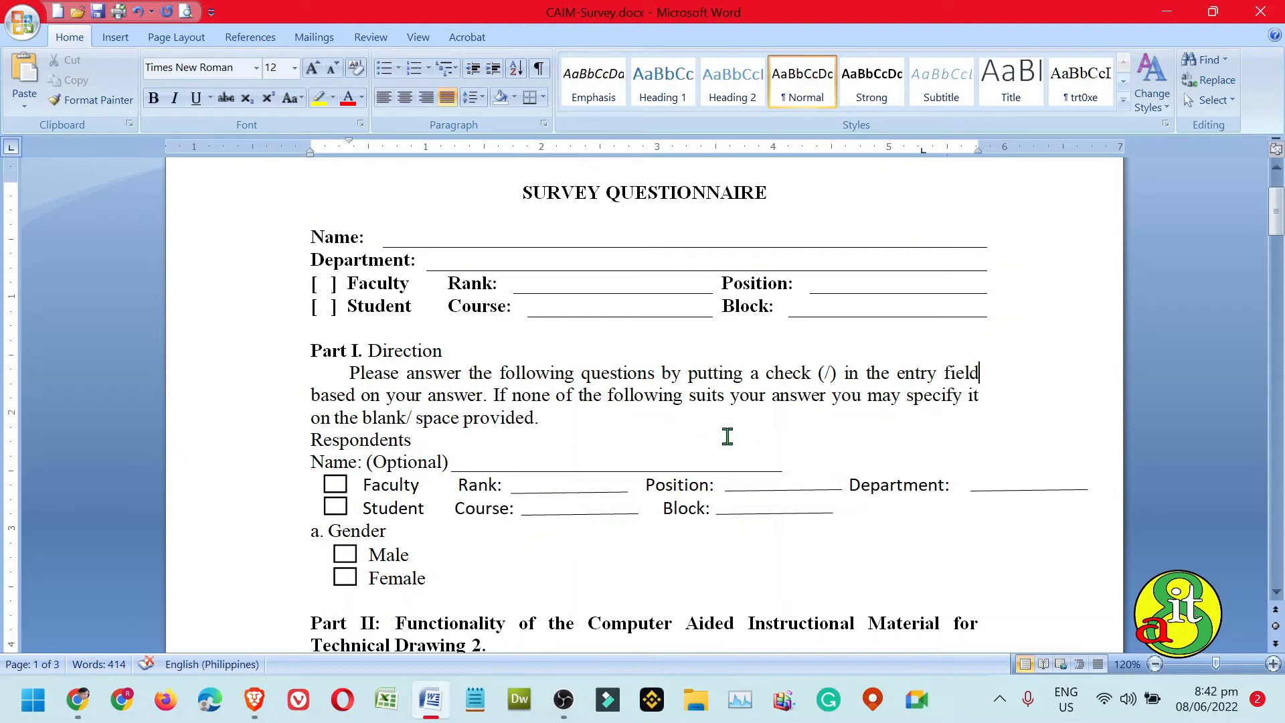
Step: Delete the sentence starting "If none of the following suits your answer" and add a blank line above "Respondents"
left_click_drag(493, 395, 551, 417)
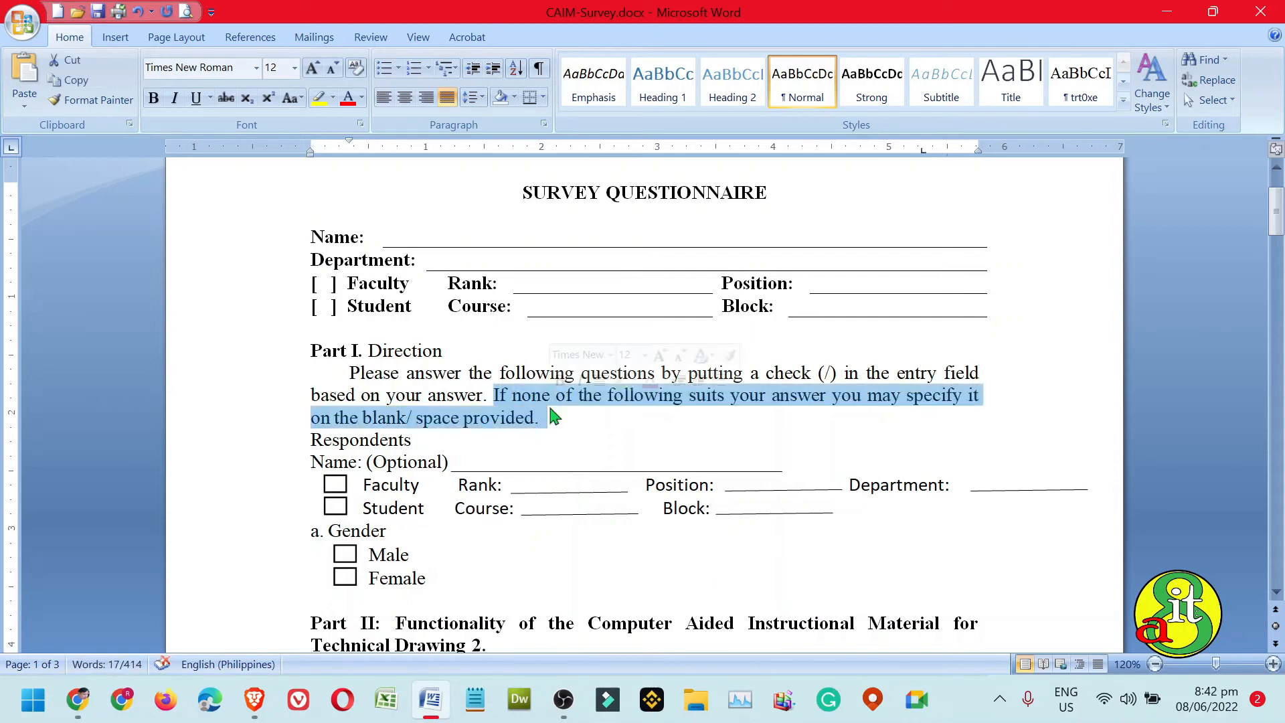
key("Delete")
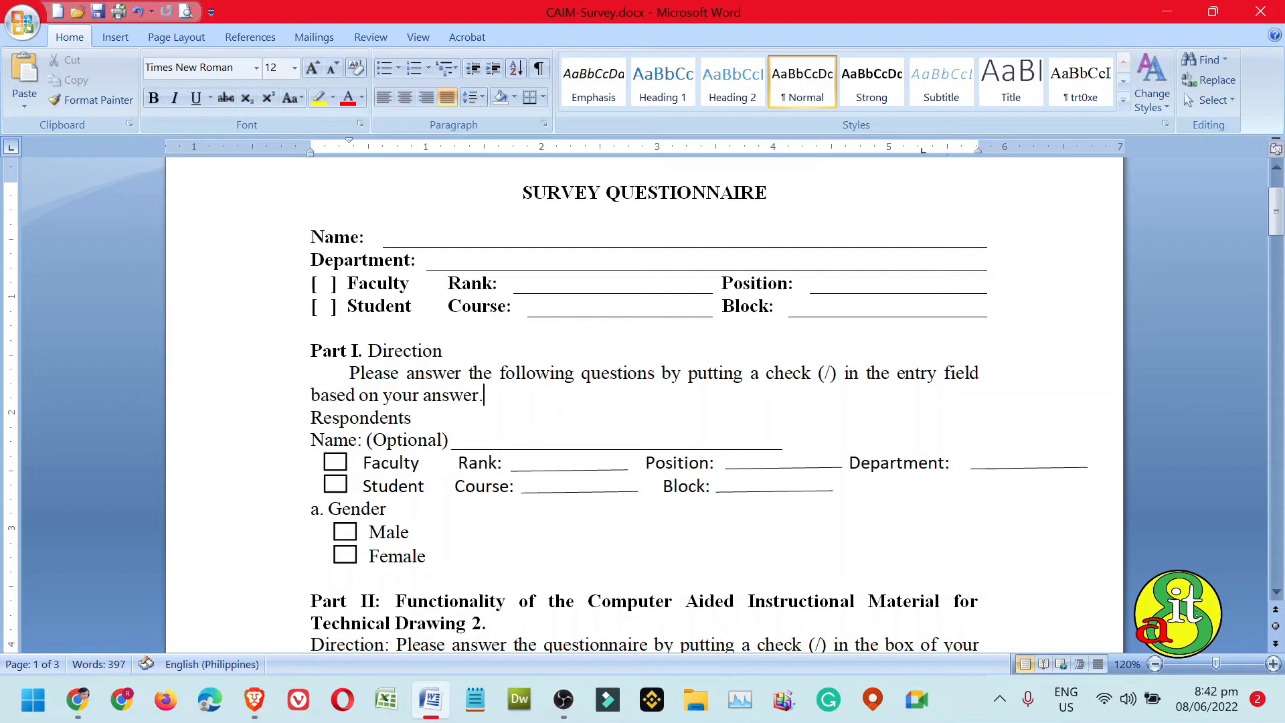
key("Return")
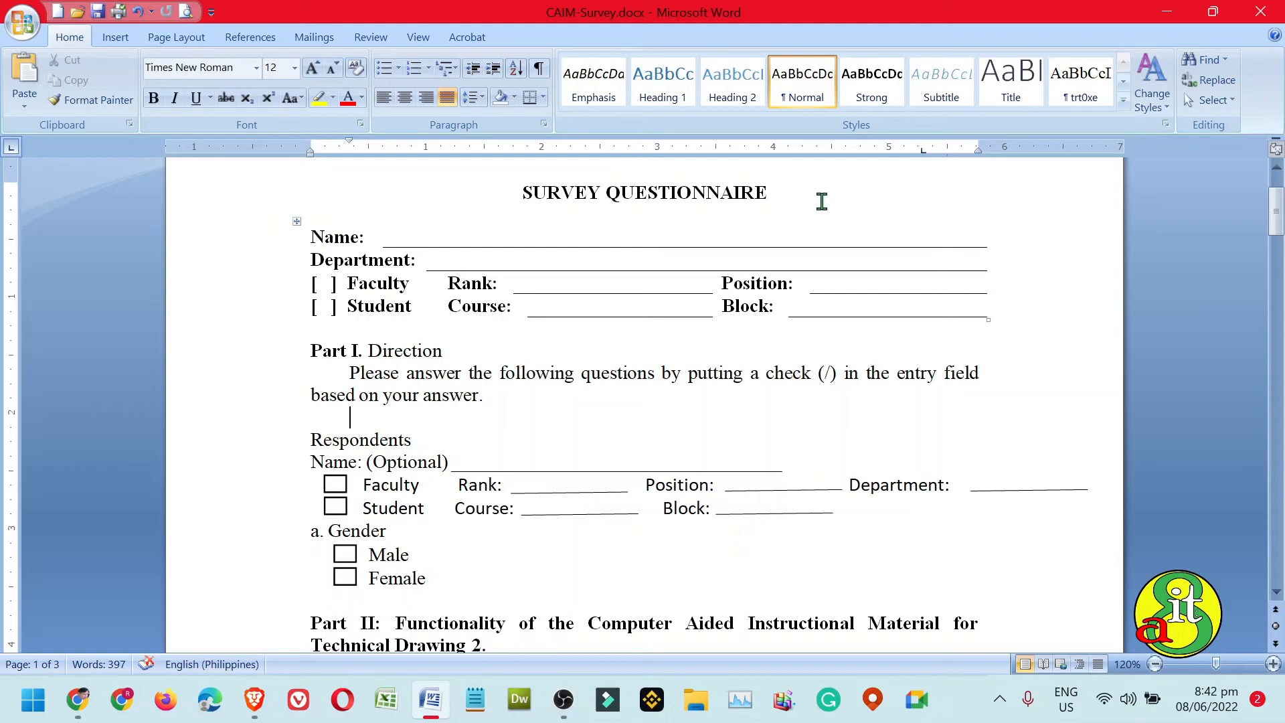
Step: Insert one blank line above the respondent table and another above "Part I. Direction"
left_click(393, 215)
key("Return")
key("Down")
key("Down")
key("Down")
key("Down")
key("Down")
key("Down")
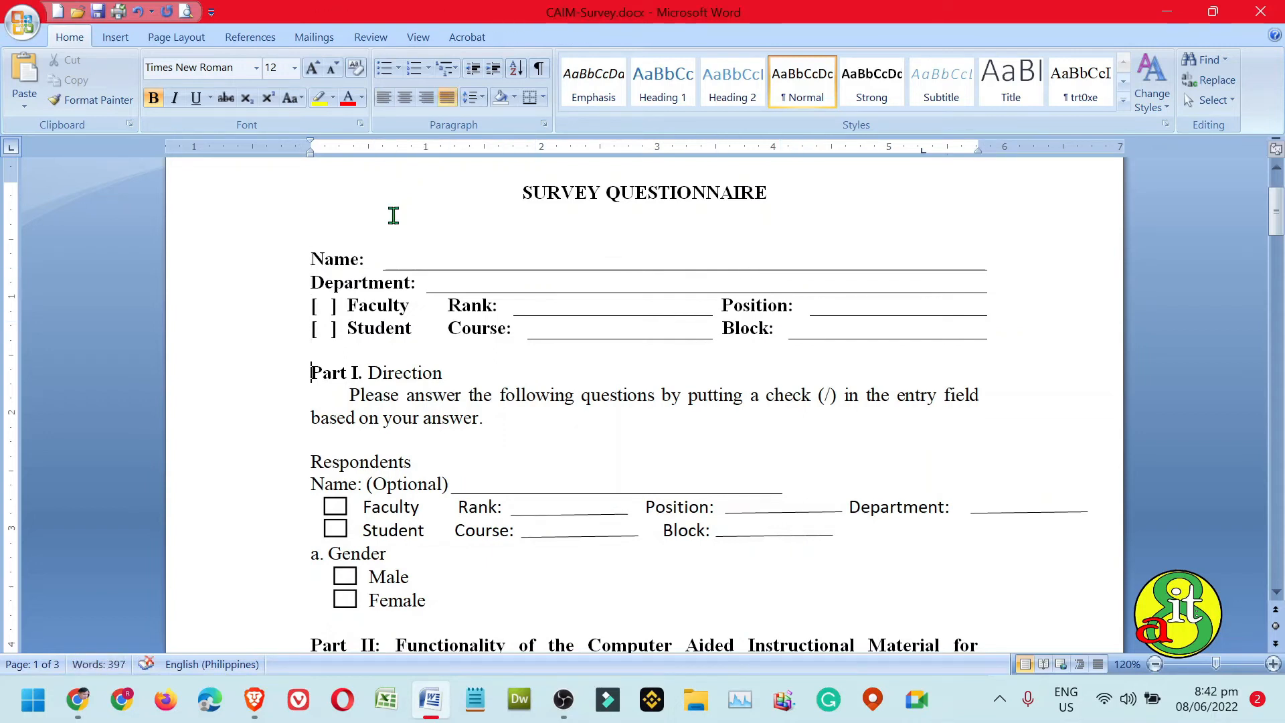
key("Return")
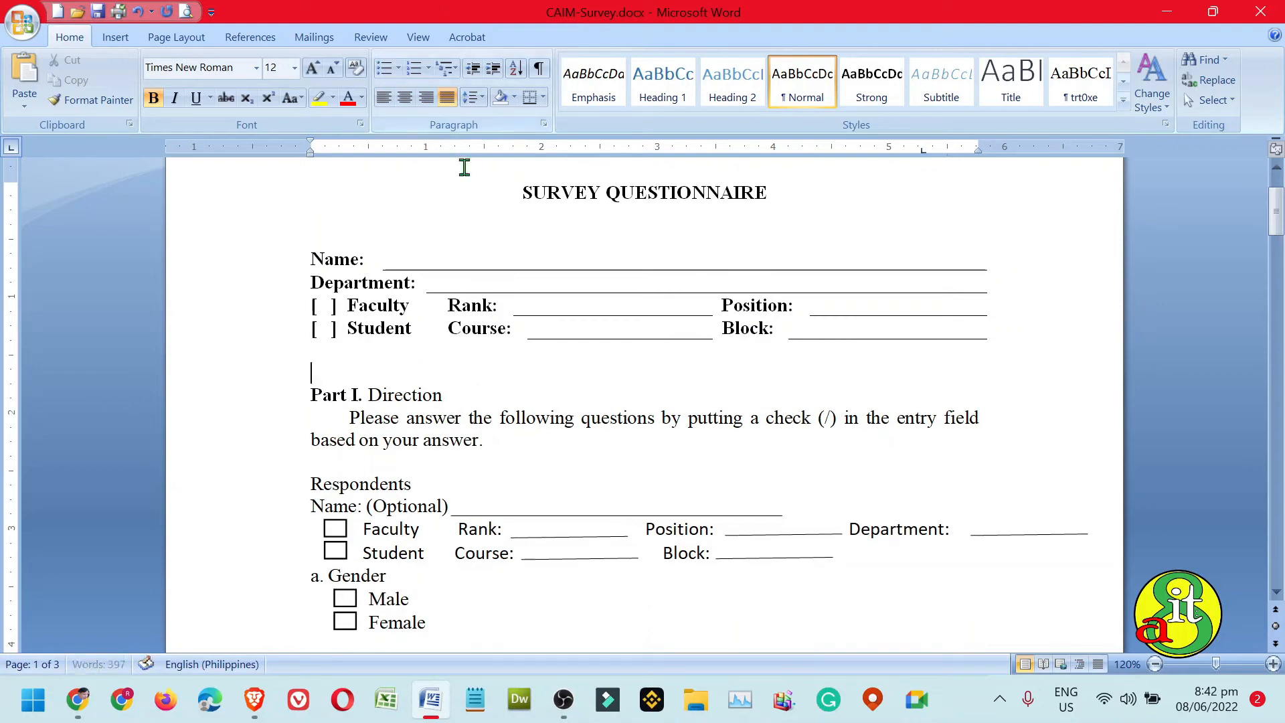
Step: Draw a rectangle about 6.05" wide and 1.25" high around the respondent information table
left_click(114, 38)
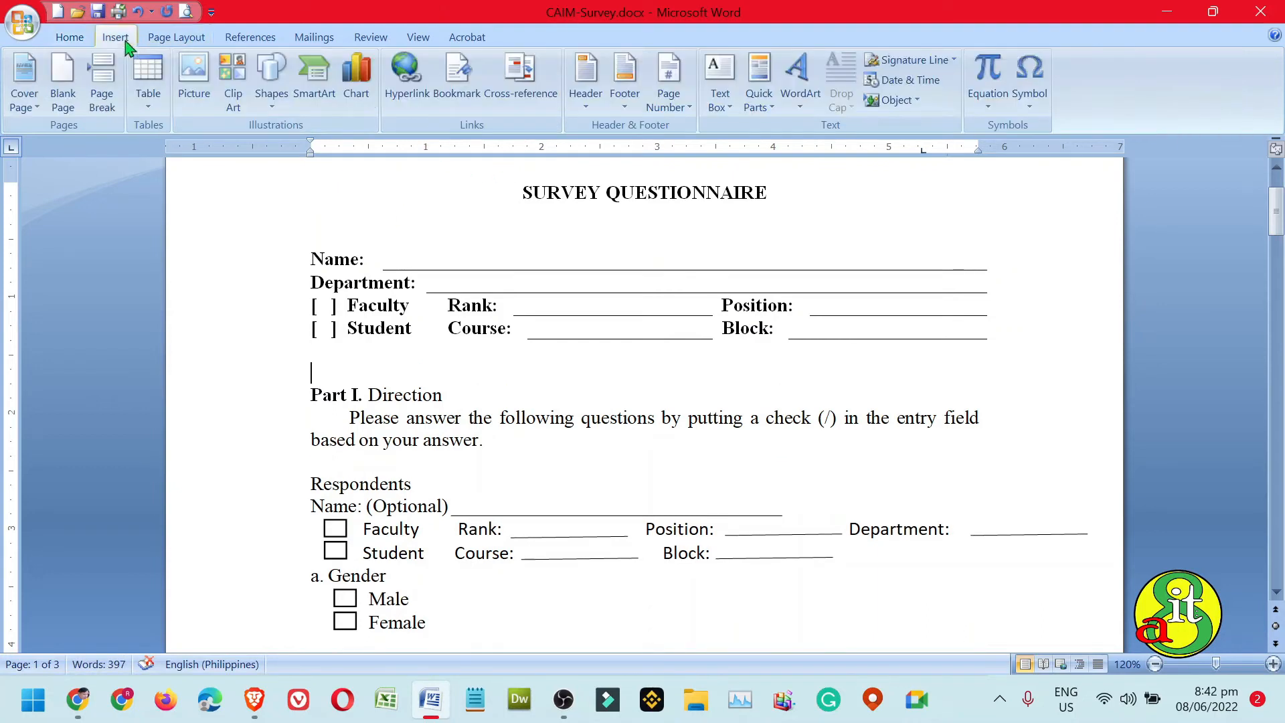
left_click(269, 77)
mouse_move(664, 304)
left_mouse_down()
mouse_move(984, 347)
mouse_move(999, 362)
left_mouse_up()
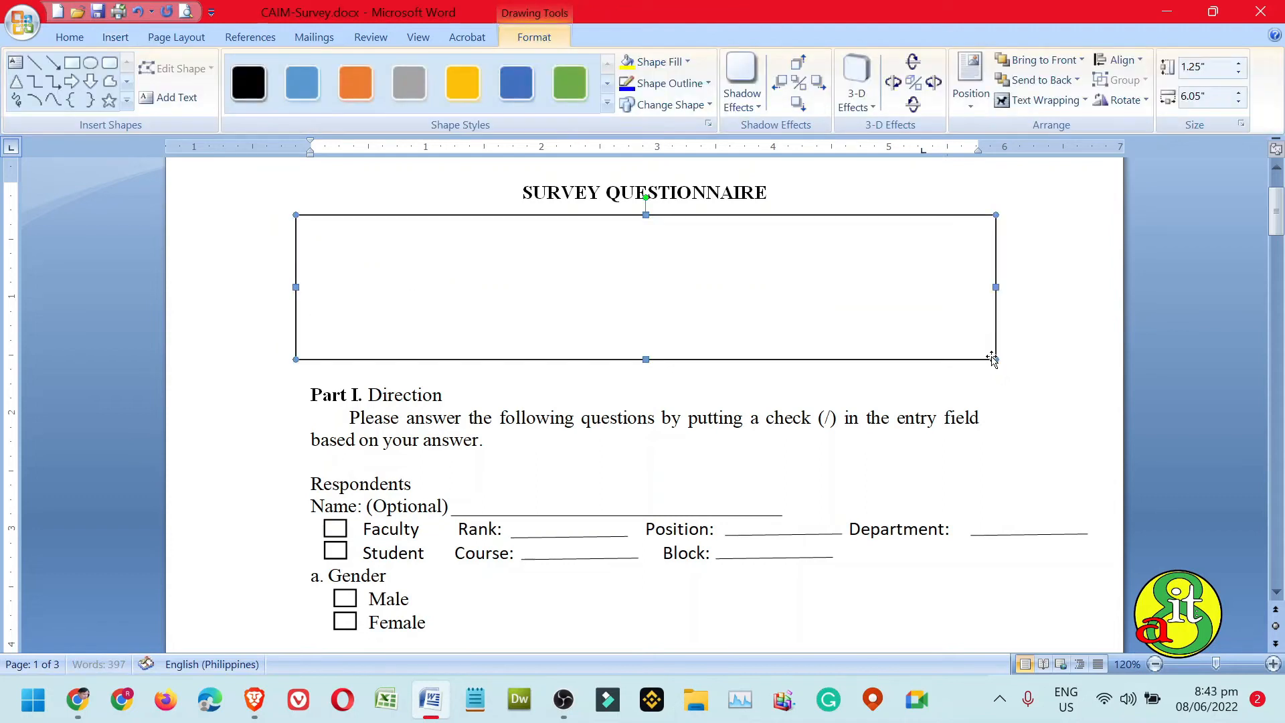
Step: Set the rectangle's fill to No Color in its AutoShape formatting
right_click(754, 276)
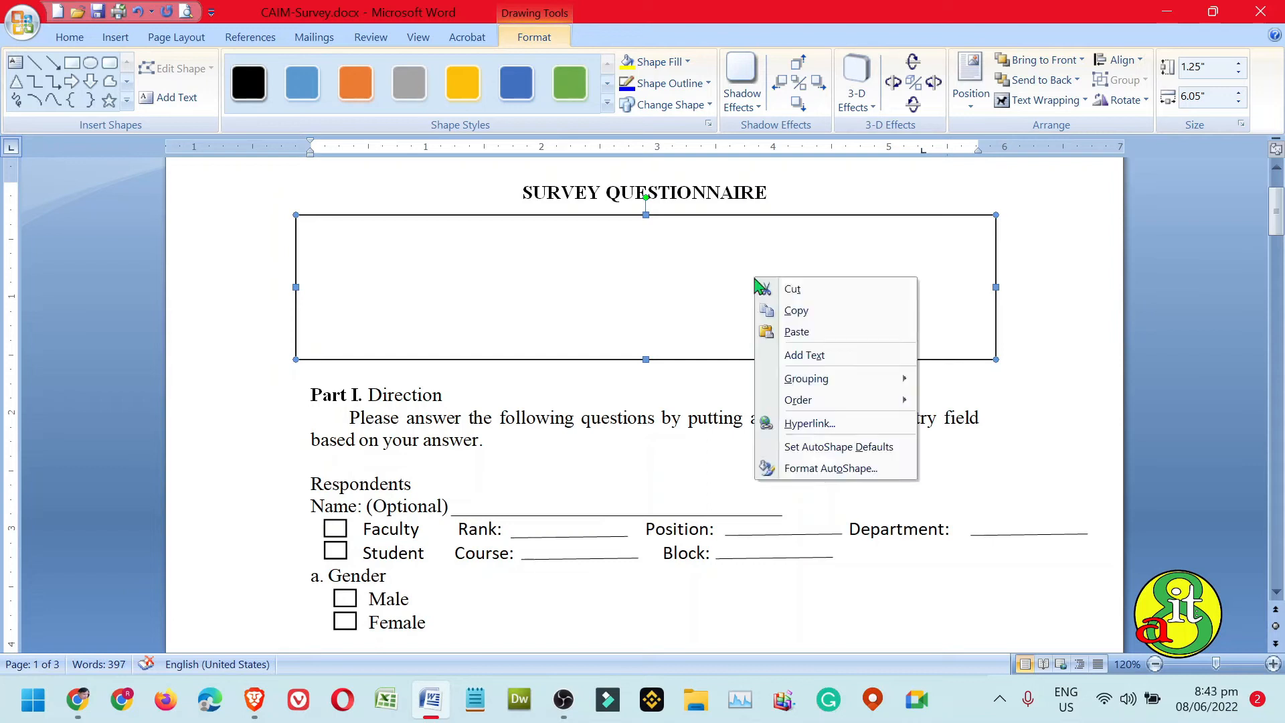
left_click(855, 473)
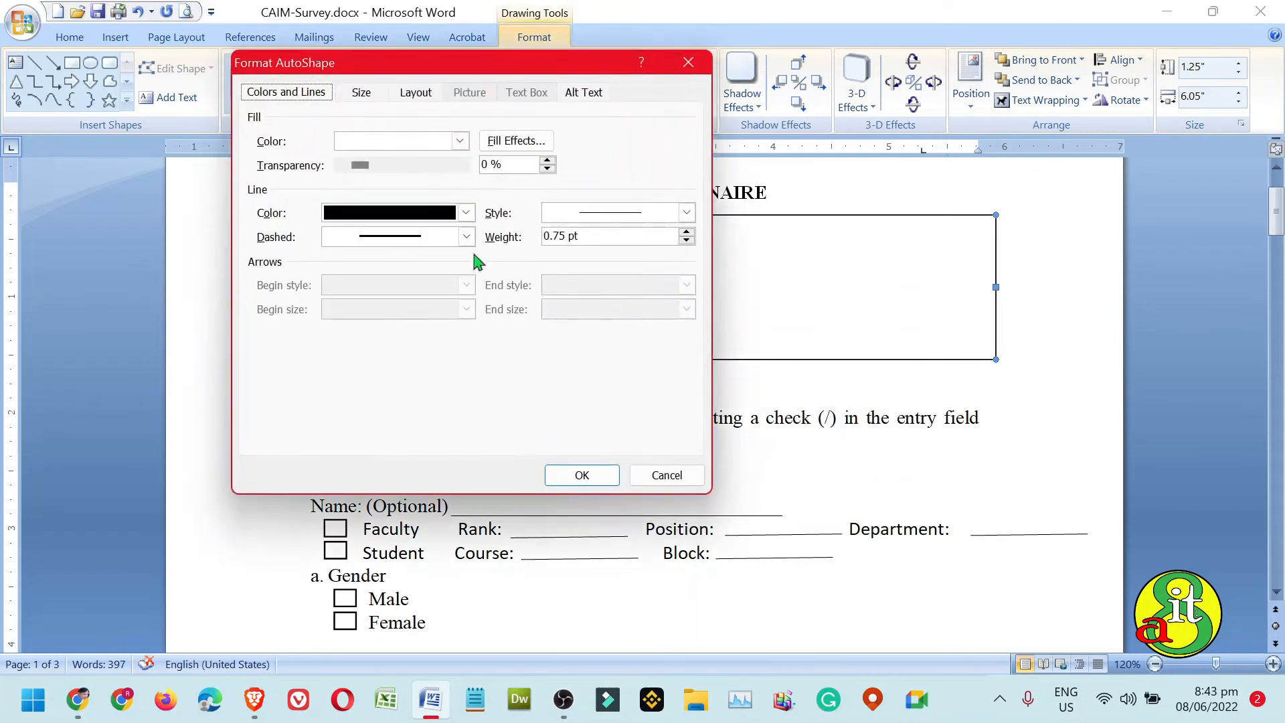
left_click(388, 142)
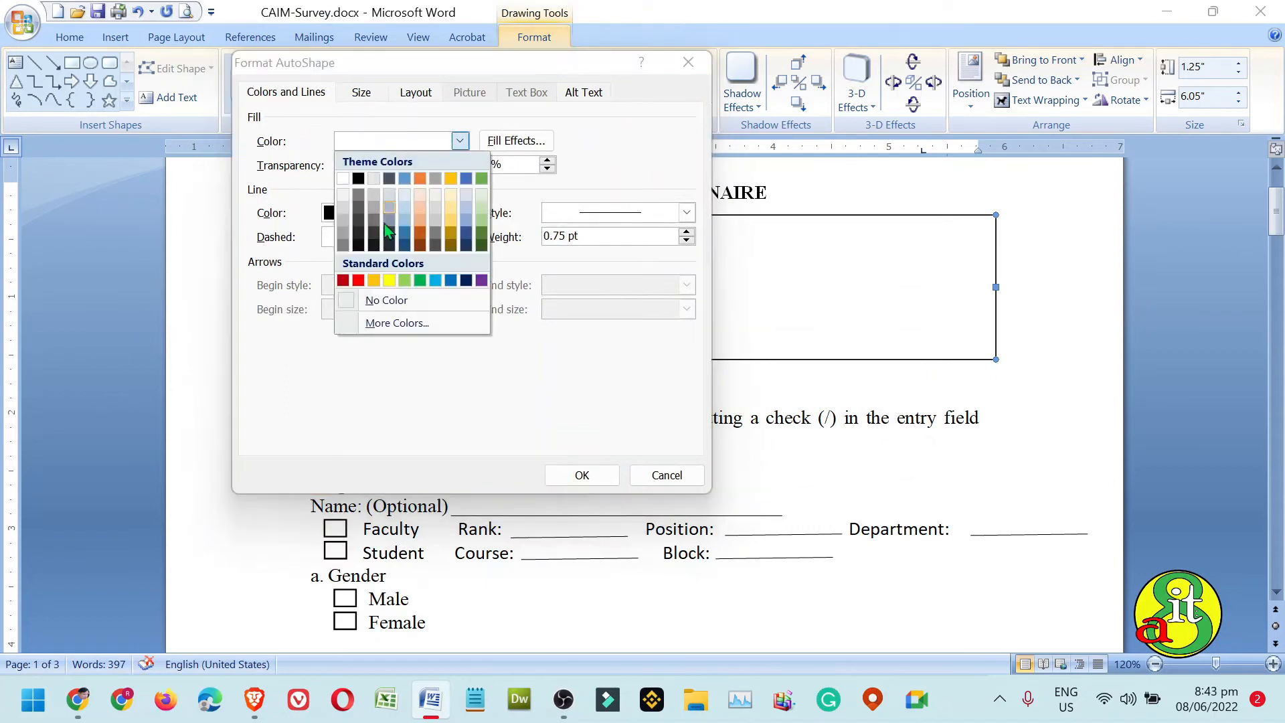
left_click(386, 306)
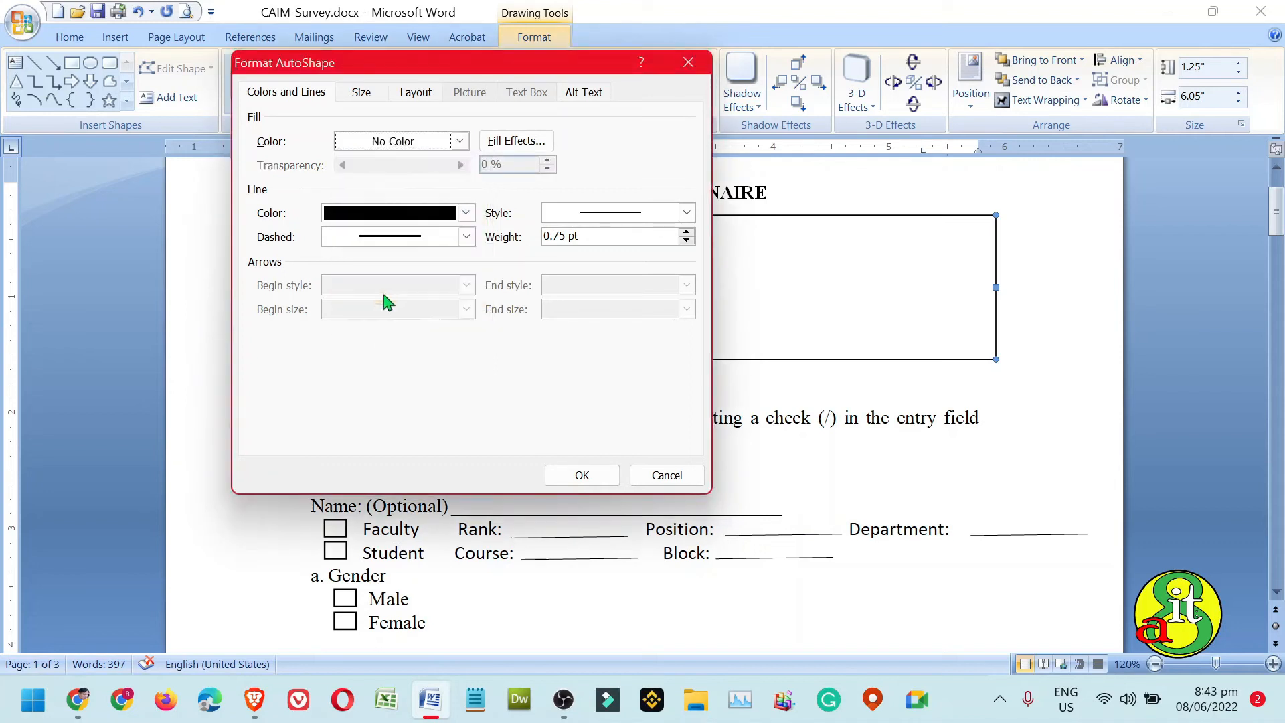
left_click(594, 477)
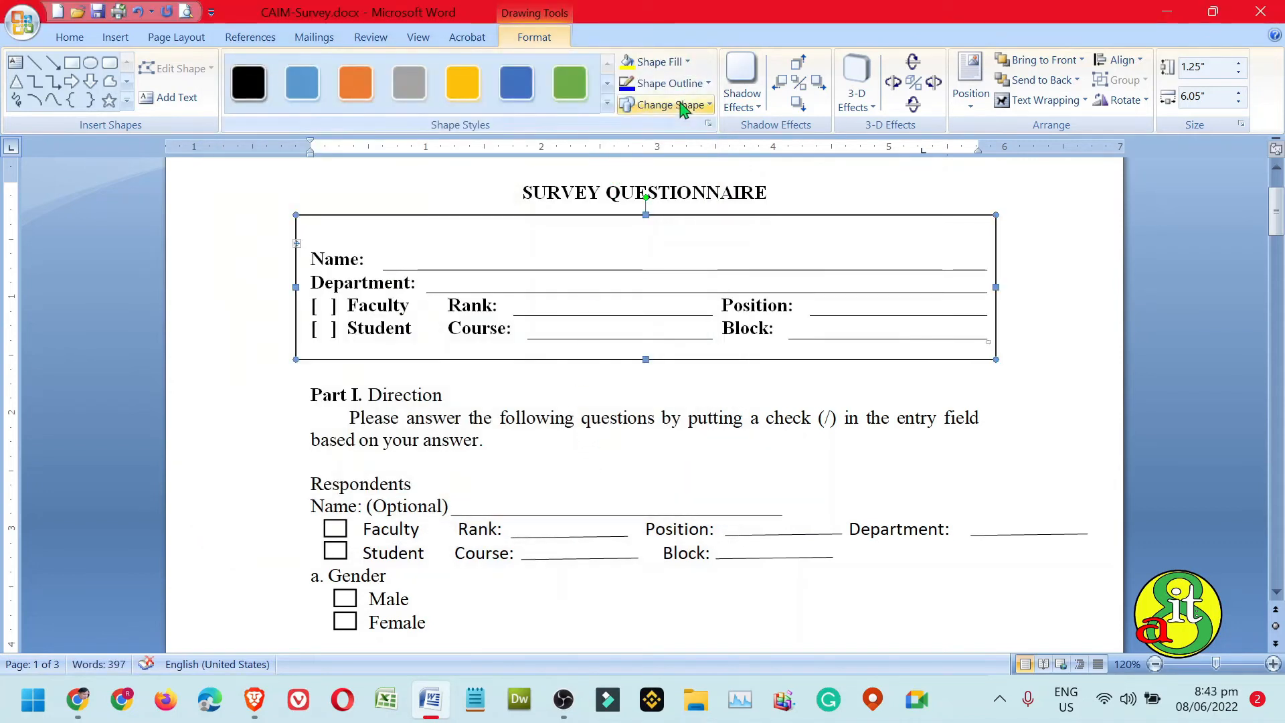
Step: Give the rectangle a drop shadow cast toward its lower left and widen it to about 6.12"
left_click(753, 108)
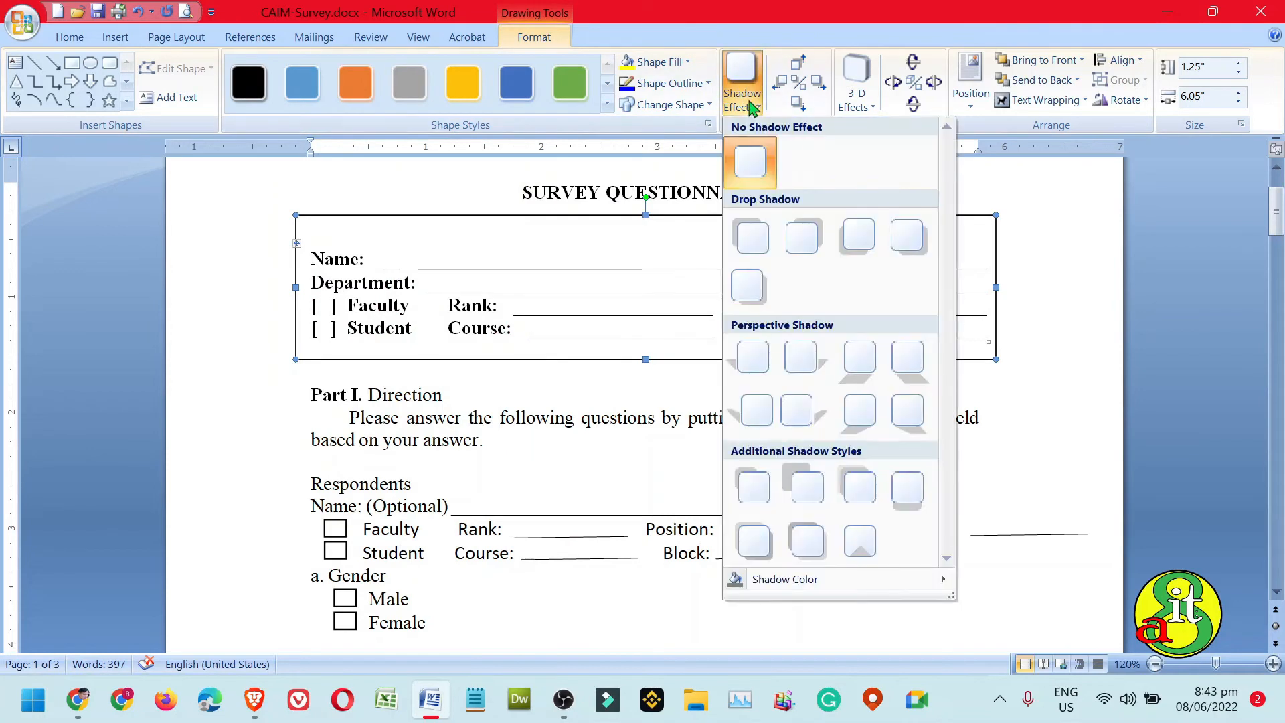
left_click(857, 240)
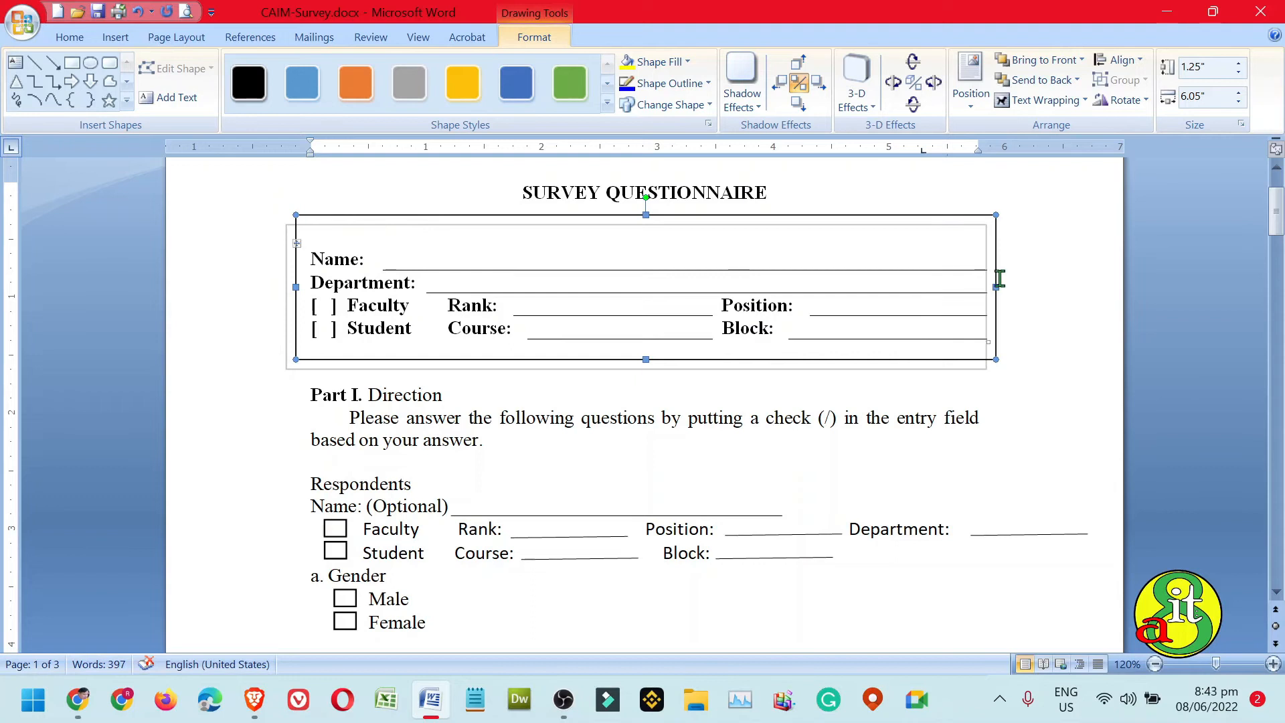
left_click_drag(997, 286, 1005, 287)
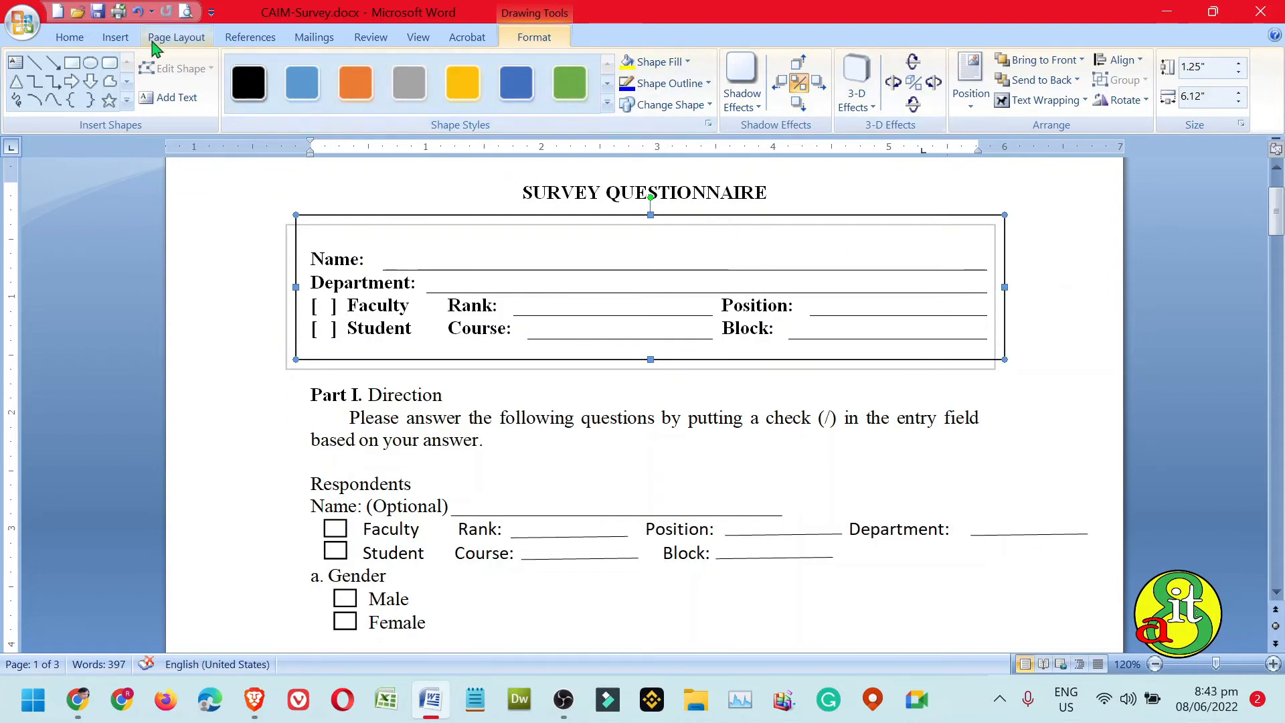
left_click(964, 400)
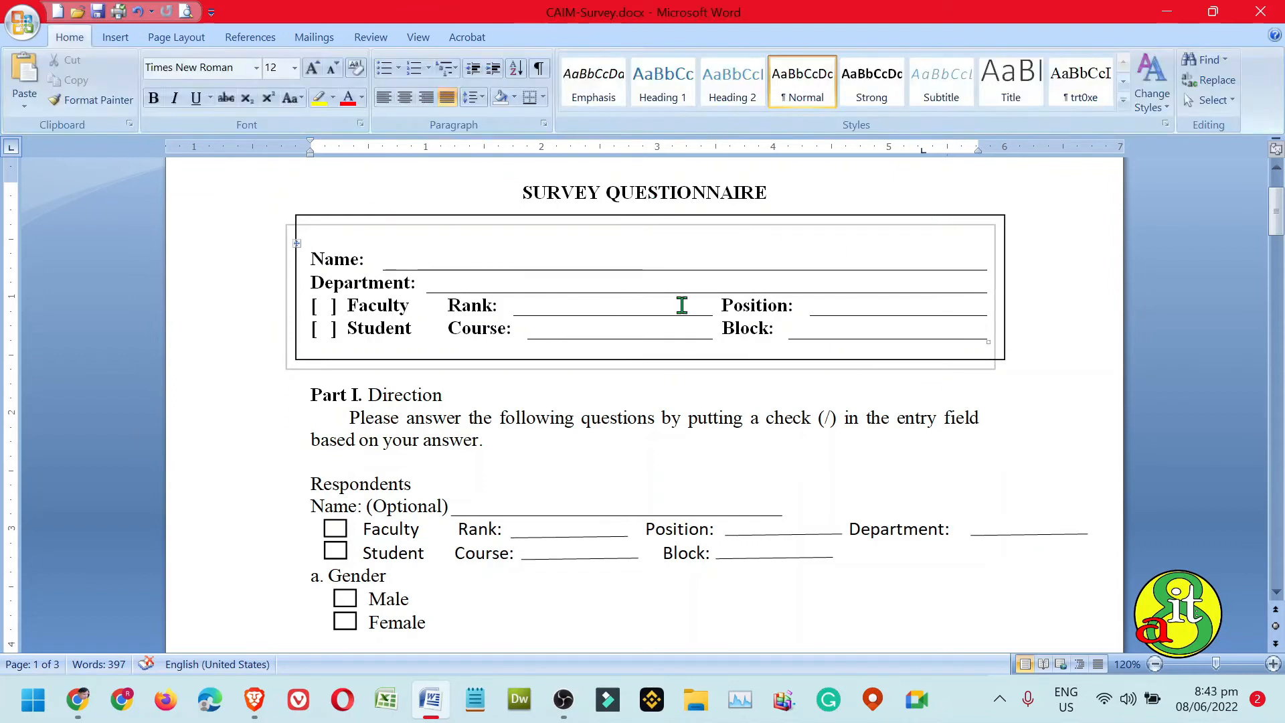
Step: Insert a Simple Text Box and enter "RESPONDENT INFORMATION" in it
left_click(115, 38)
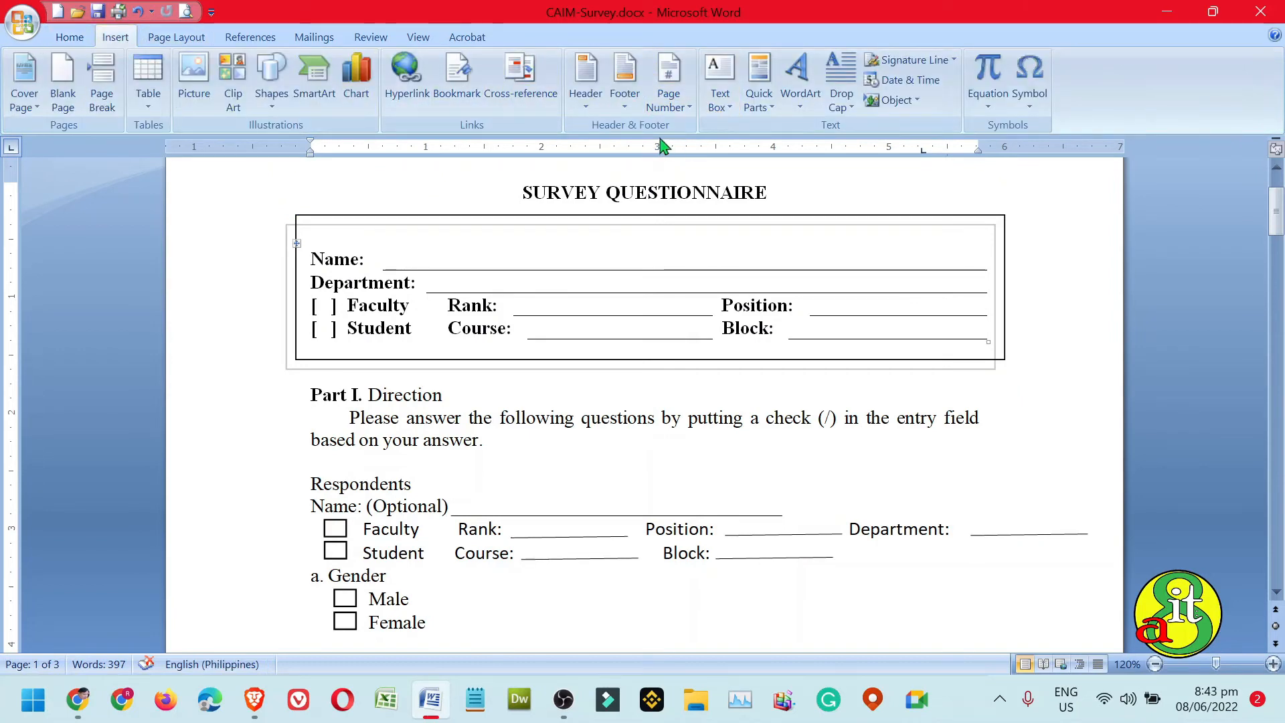
left_click(716, 90)
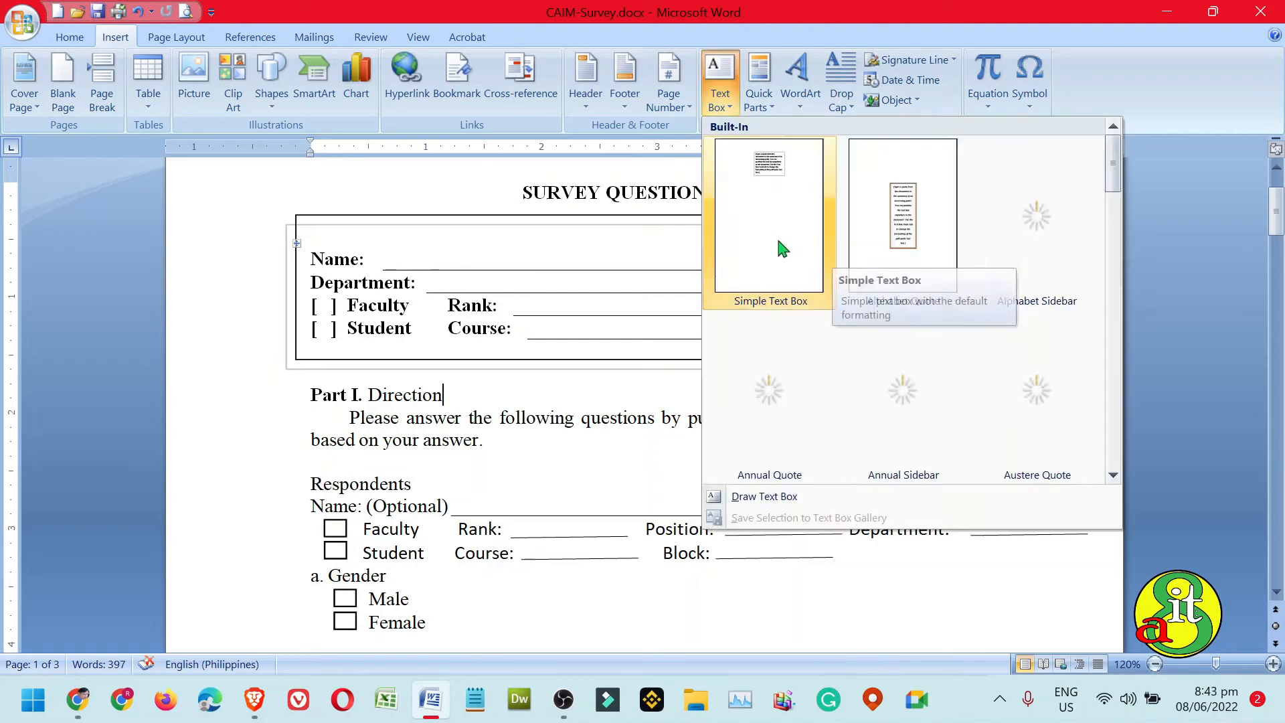
left_click(770, 180)
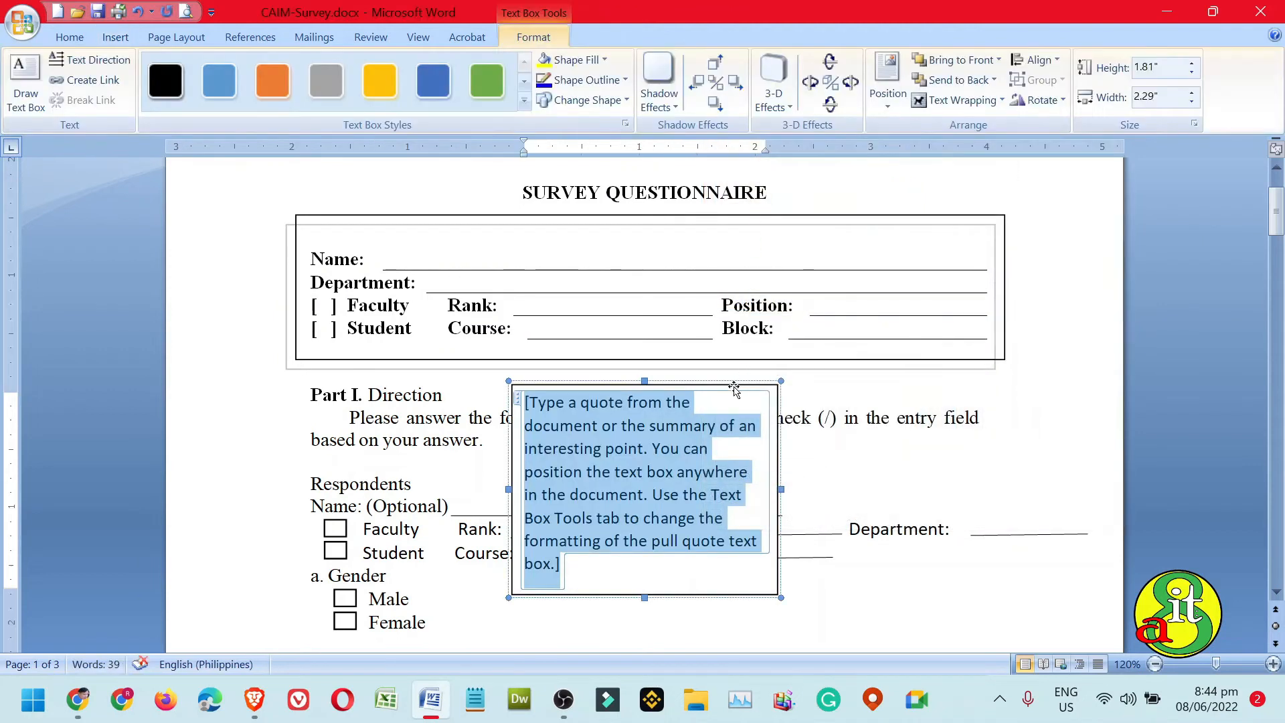
key("Caps_Lock")
type("RE")
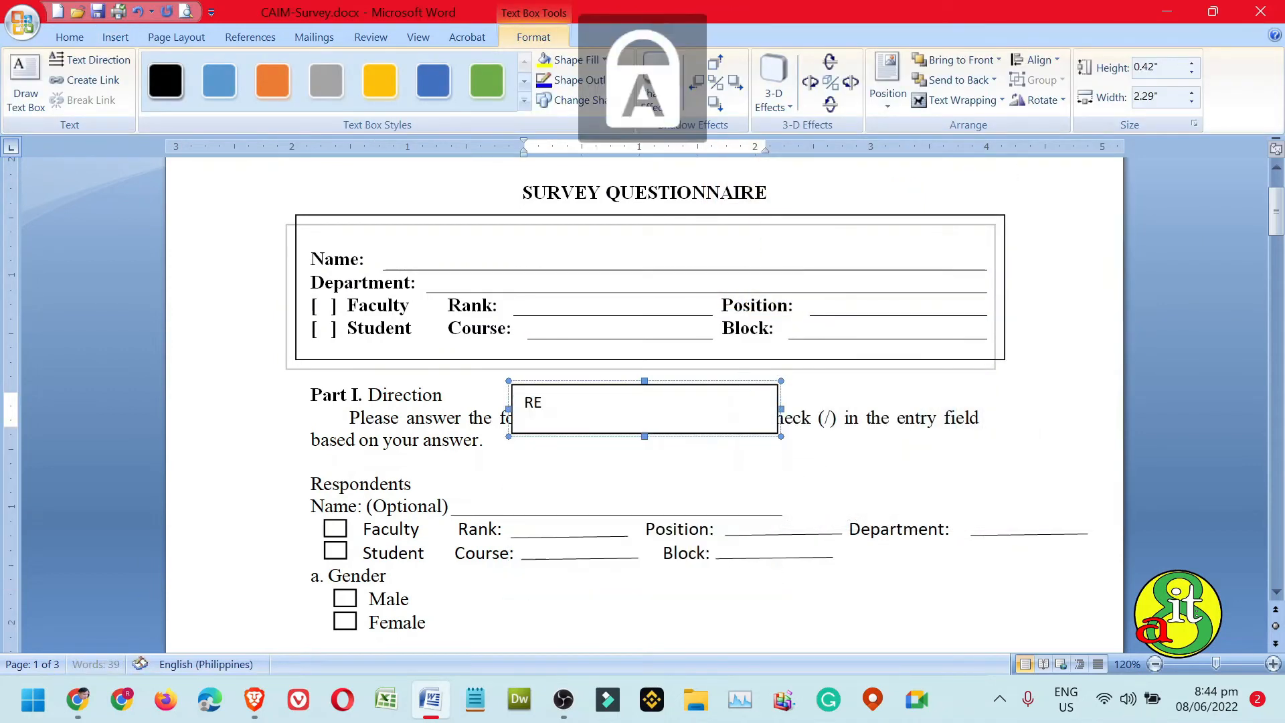
type("SPON")
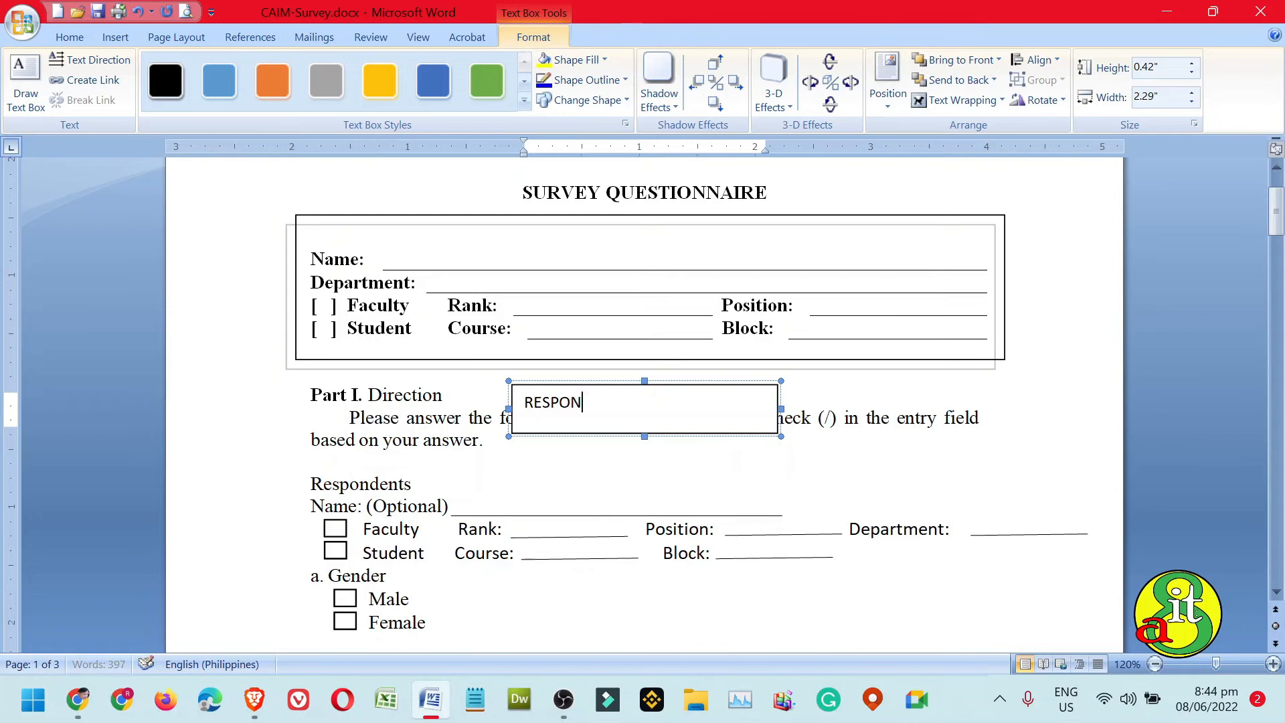
type("DENT IN")
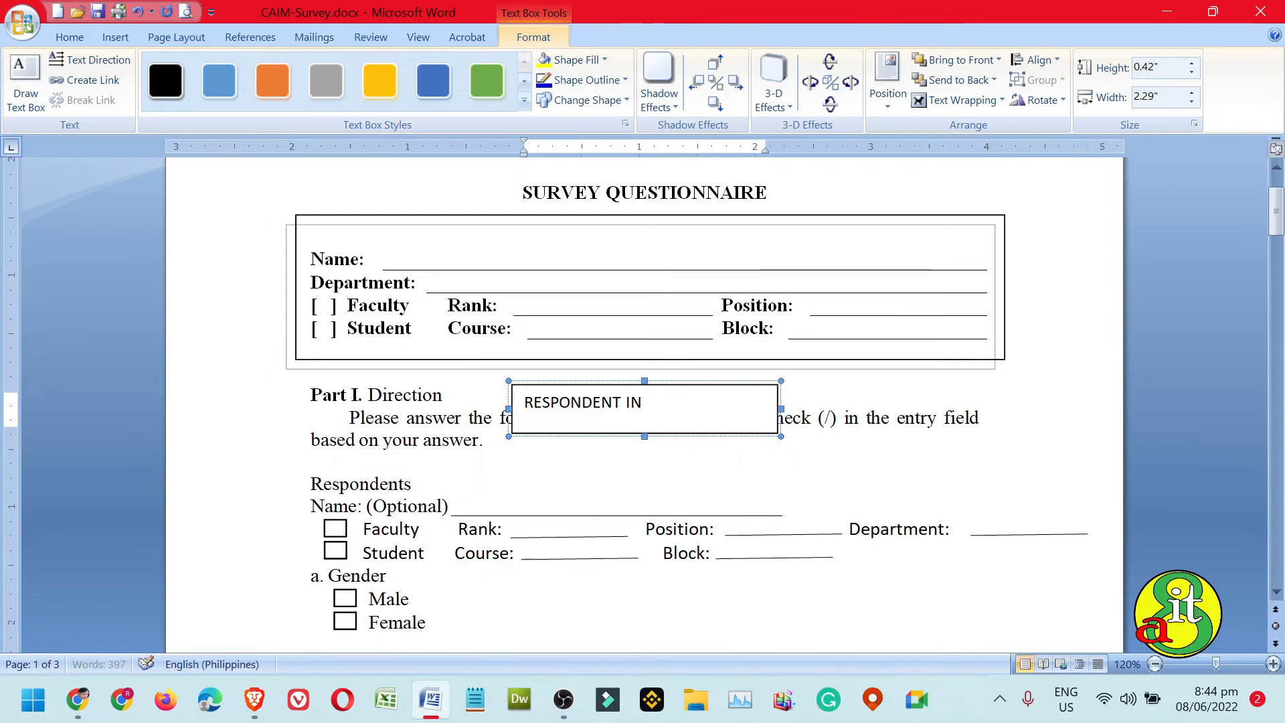
type("FORMATION")
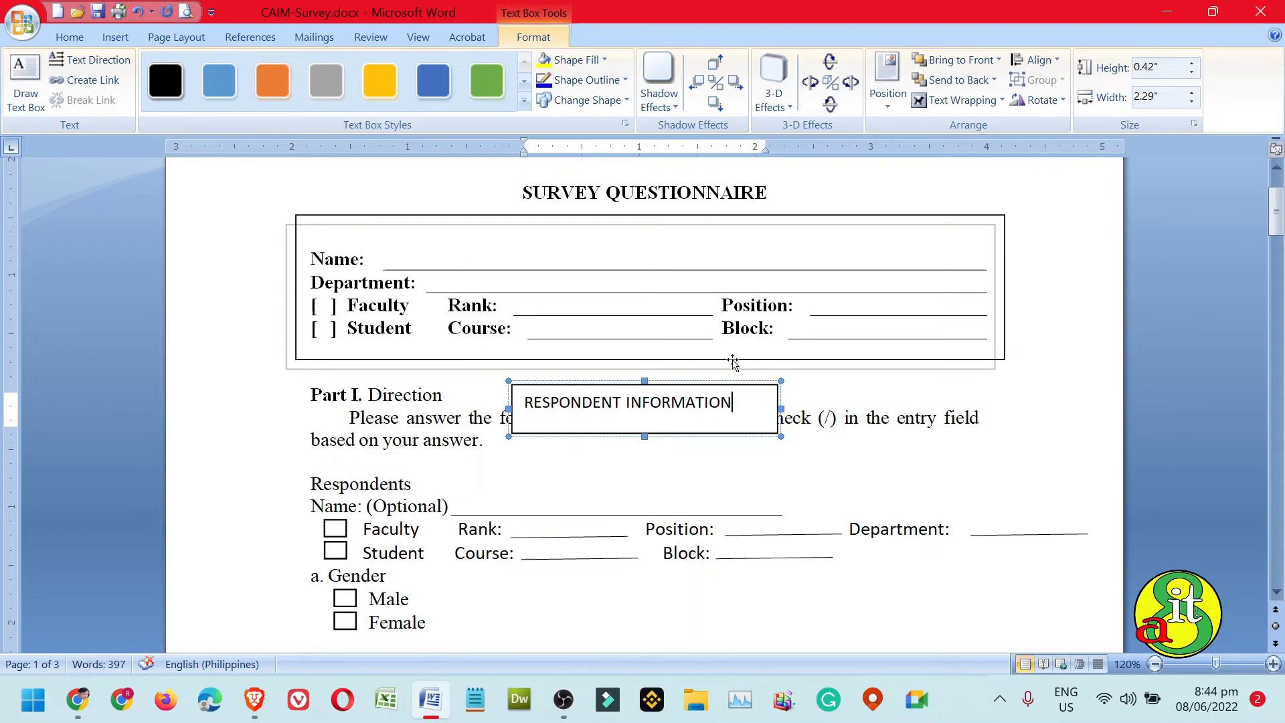
Step: Shrink the "RESPONDENT INFORMATION" text box to about 0.3" high by 2.11" wide and center its text
left_click_drag(644, 437, 643, 419)
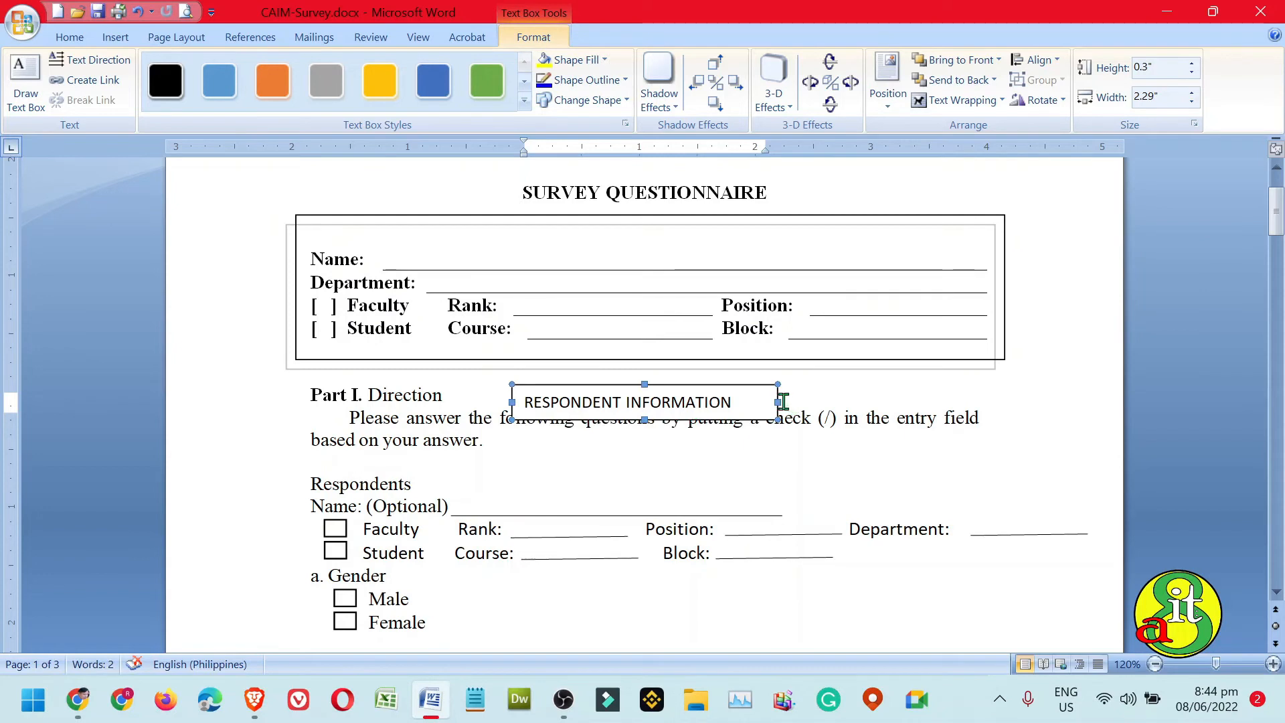
left_click_drag(780, 402, 759, 402)
left_click(761, 402)
type("E")
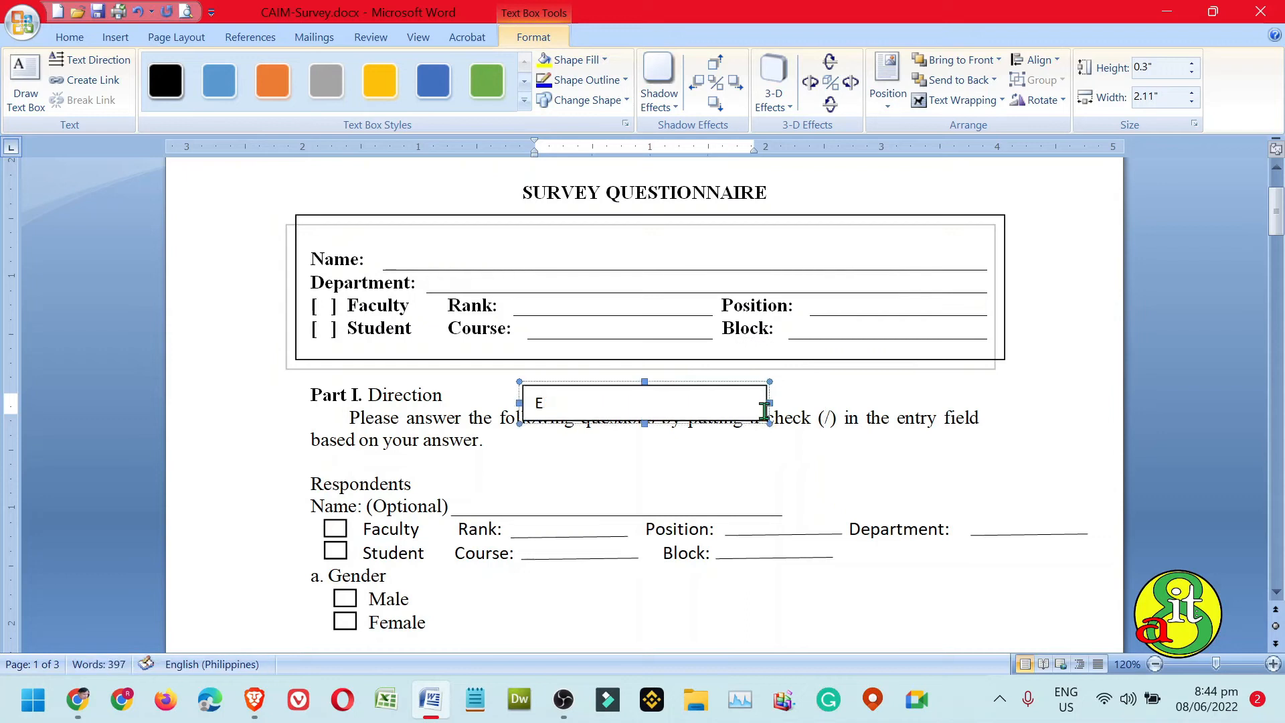
key("ctrl+z")
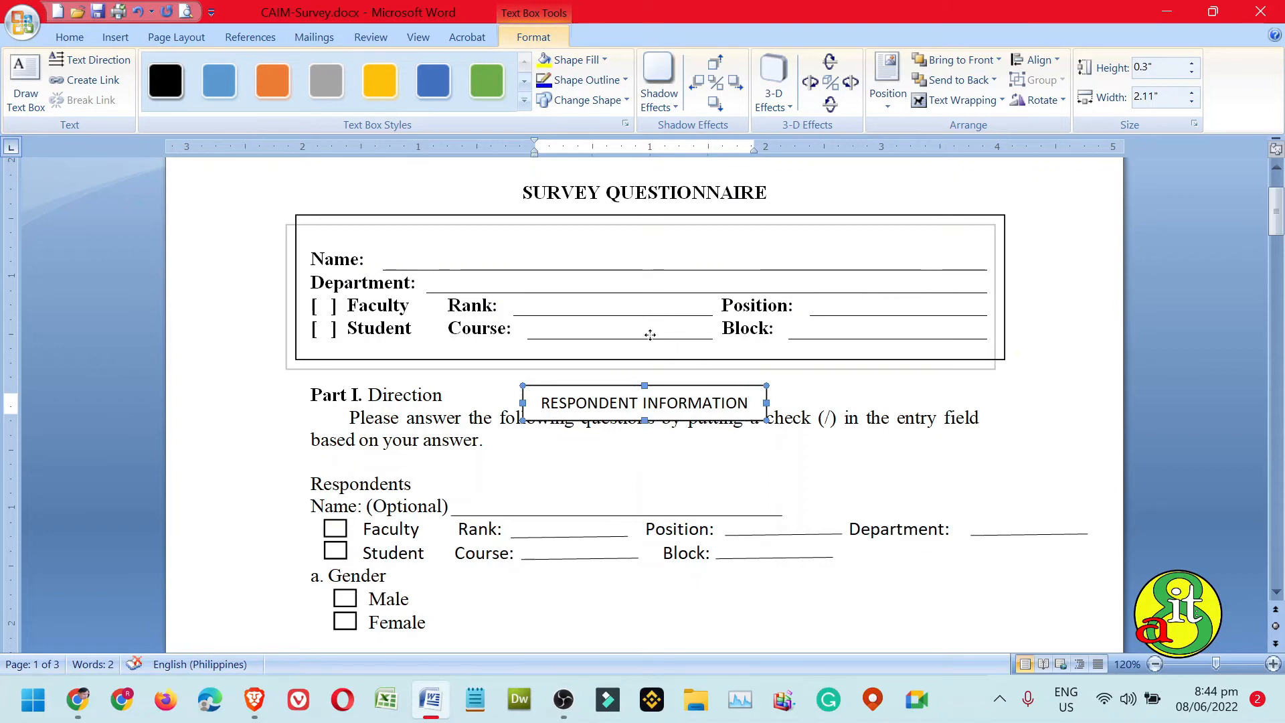
Step: Move the "RESPONDENT INFORMATION" text box over the upper-left border of the rectangle and nudge it slightly upward
left_click_drag(547, 261, 525, 211)
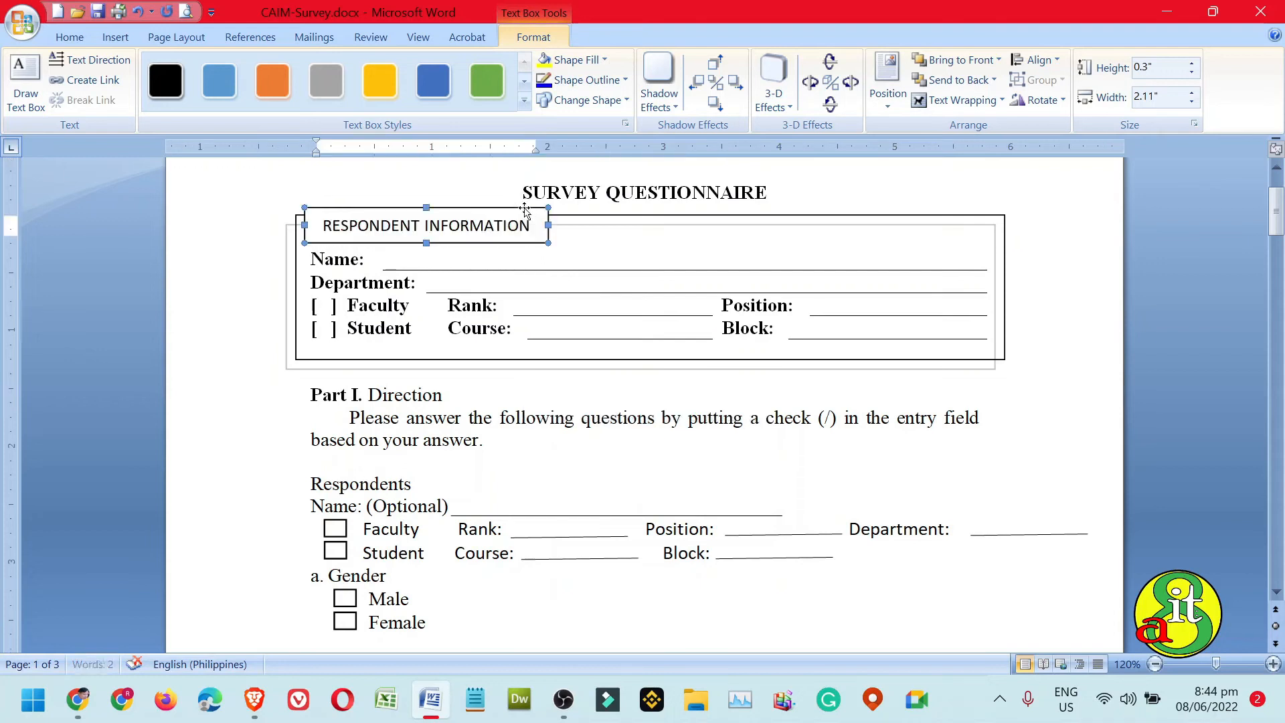
key("ctrl+Up")
key("ctrl+Up")
key("ctrl+Up")
key("ctrl+Up")
key("ctrl+Up")
key("ctrl+Up")
key("ctrl+Up")
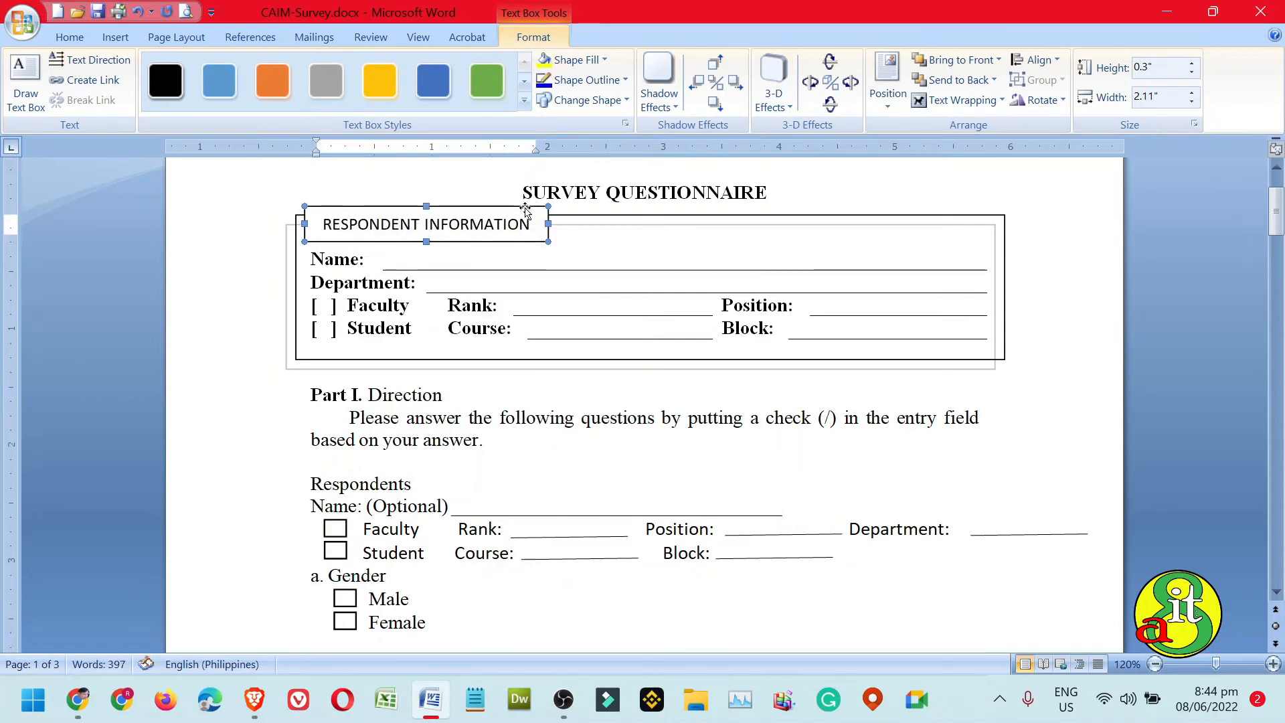
Step: Nudge the "RESPONDENT INFORMATION" text box slightly to the right along the rectangle's upper border
key("ctrl+Right")
key("ctrl+Right")
key("ctrl+Right")
key("ctrl+Right")
key("ctrl+Right")
key("ctrl+Right")
key("ctrl+Right")
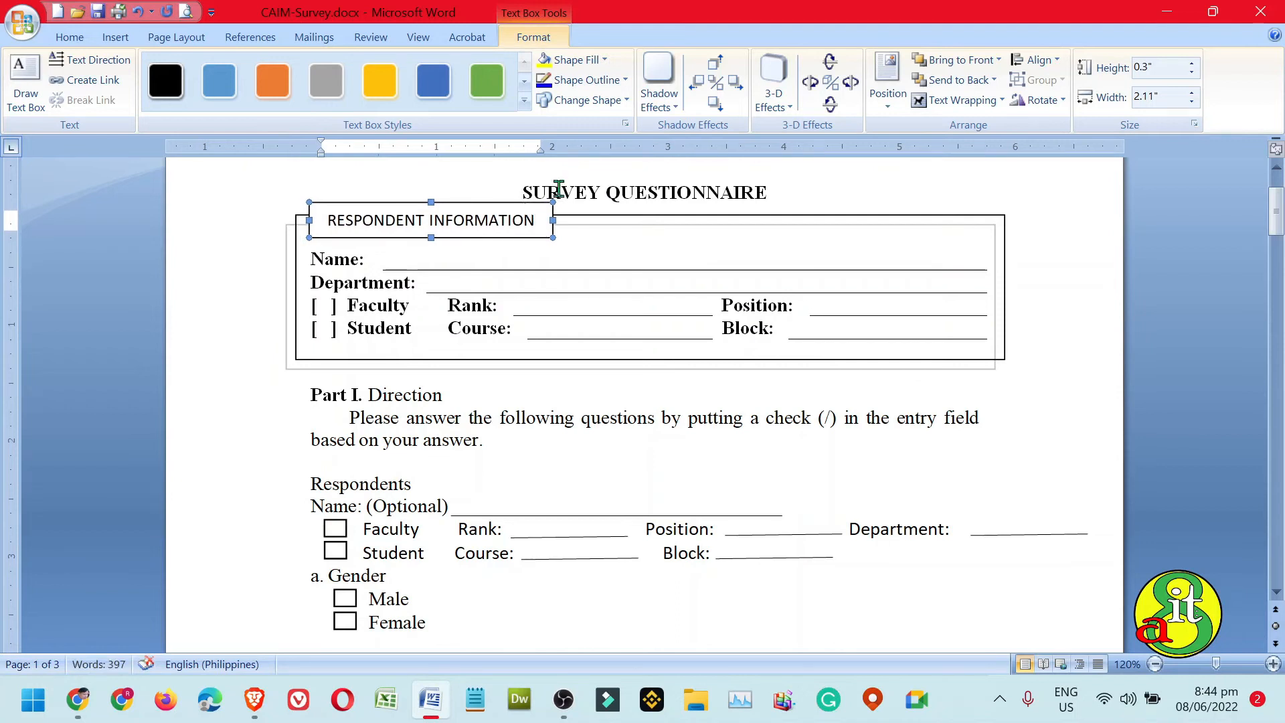
Step: Add two blank lines below the "SURVEY QUESTIONNAIRE" title
left_click(799, 190)
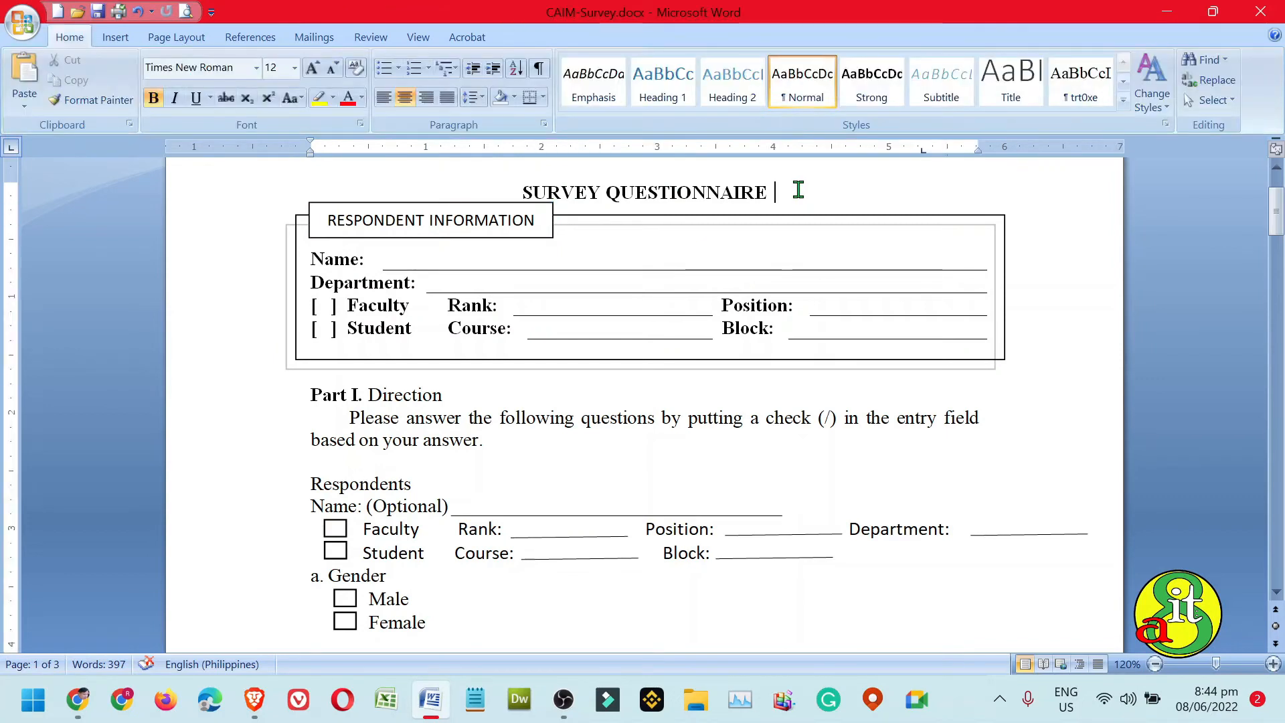
key("Return")
key("Return")
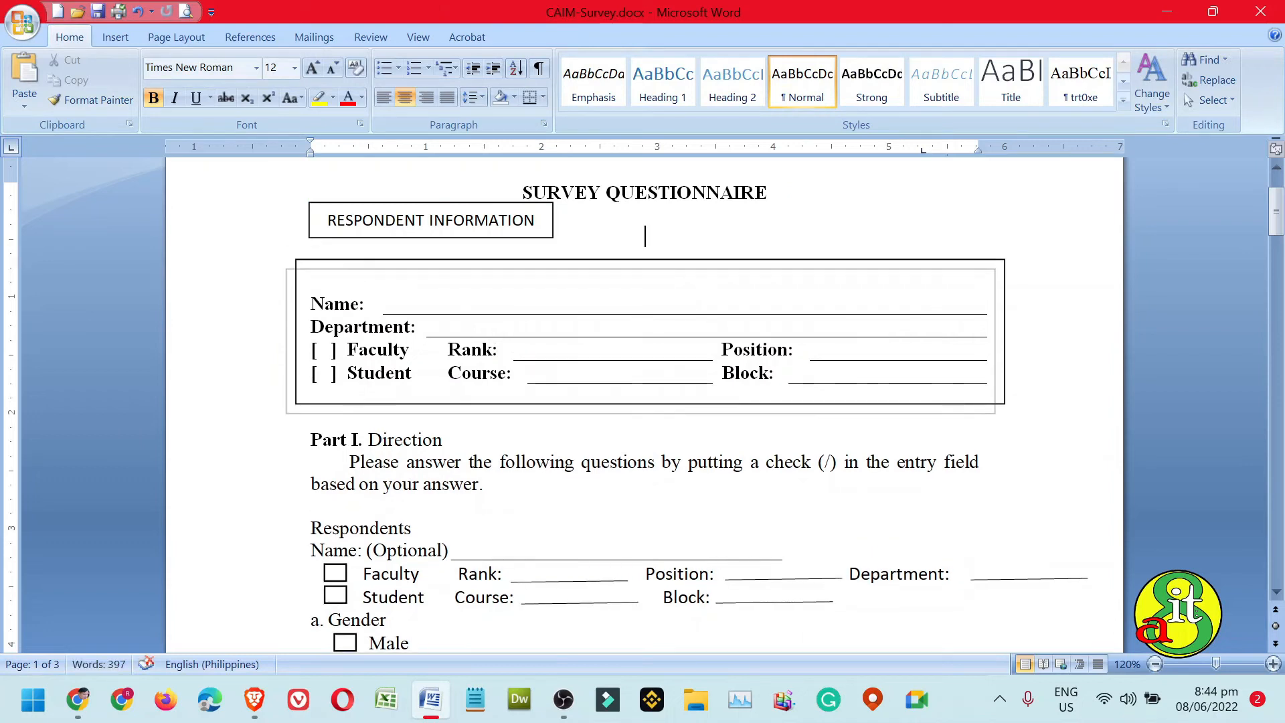
Step: Nudge the "RESPONDENT INFORMATION" text box down until it straddles the rectangle's upper border again
left_click(545, 236)
key("ctrl+Down")
key("ctrl+Down")
key("ctrl+Down")
key("ctrl+Down")
key("ctrl+Down")
key("ctrl+Down")
key("ctrl+Down")
key("ctrl+Down")
key("ctrl+Down")
key("ctrl+Down")
key("ctrl+Down")
key("ctrl+Down")
key("ctrl+Down")
key("ctrl+Down")
key("ctrl+Down")
key("ctrl+Down")
key("ctrl+Down")
key("ctrl+Down")
key("ctrl+Down")
key("ctrl+Down")
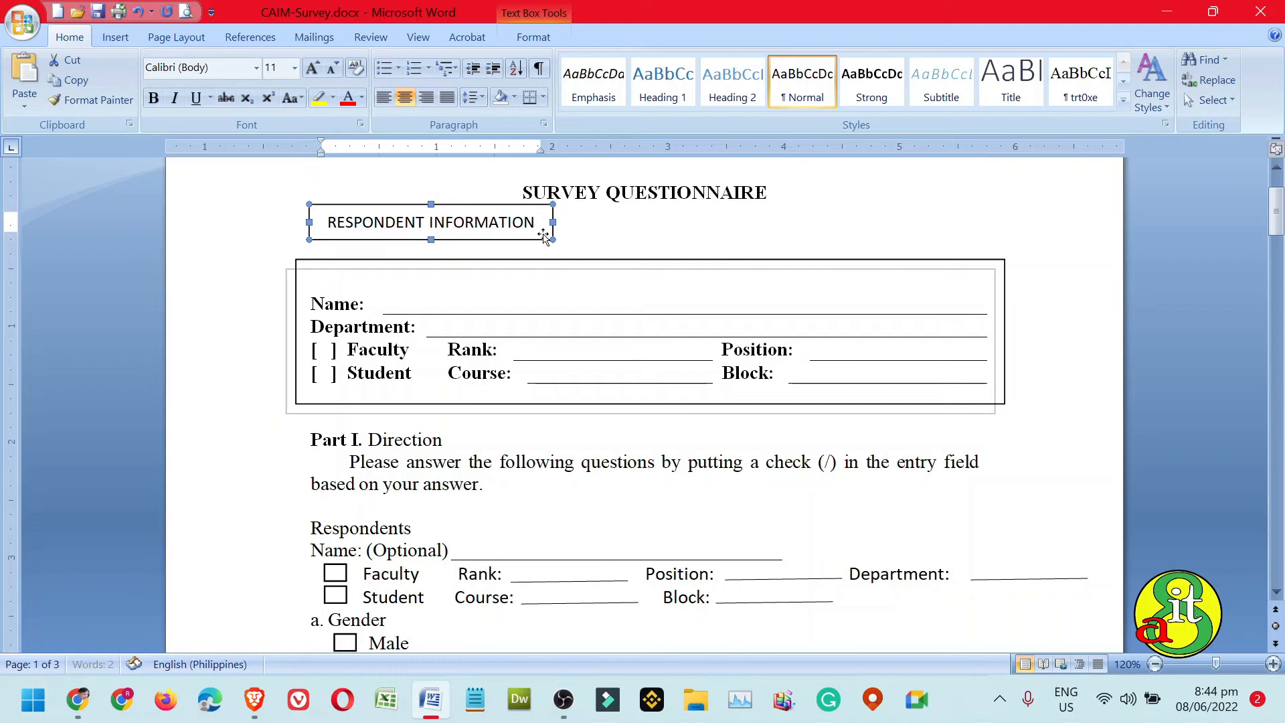
key("ctrl+Down")
key("ctrl+Down")
key("ctrl+Down")
key("ctrl+Down")
key("ctrl+Down")
key("ctrl+Down")
key("ctrl+Down")
key("ctrl+Down")
key("ctrl+Down")
key("ctrl+Down")
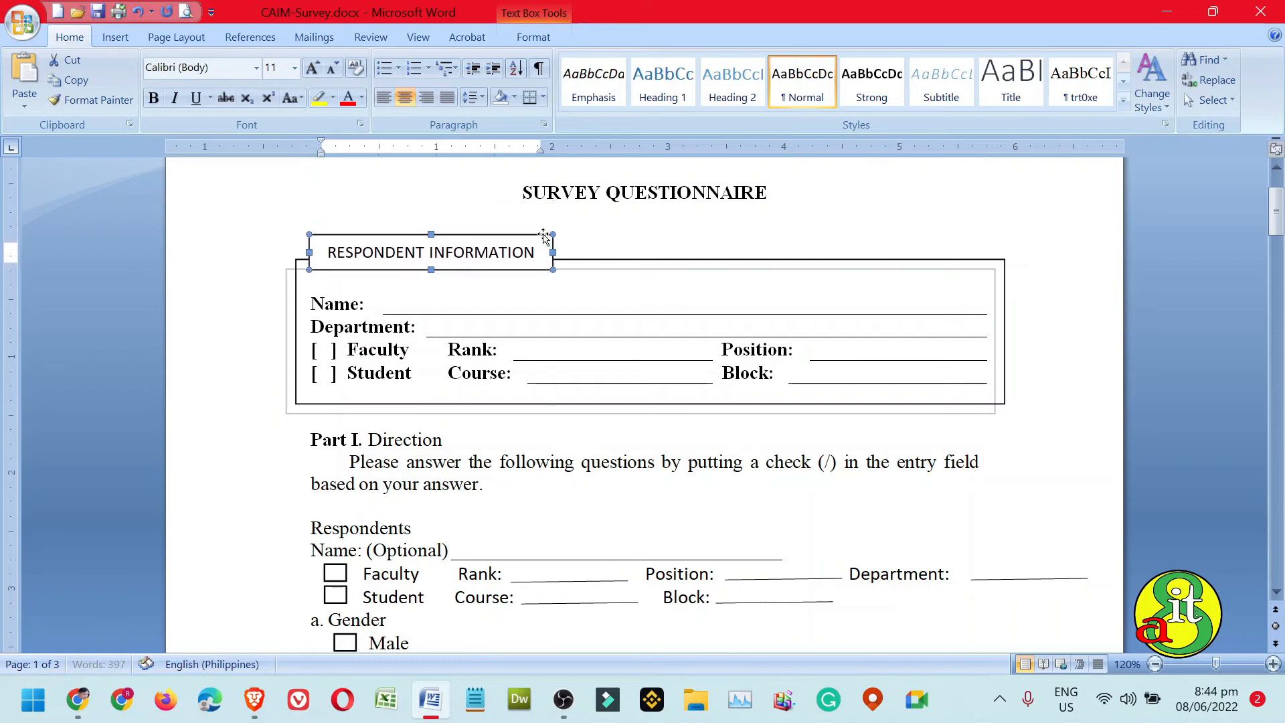
key("ctrl+Down")
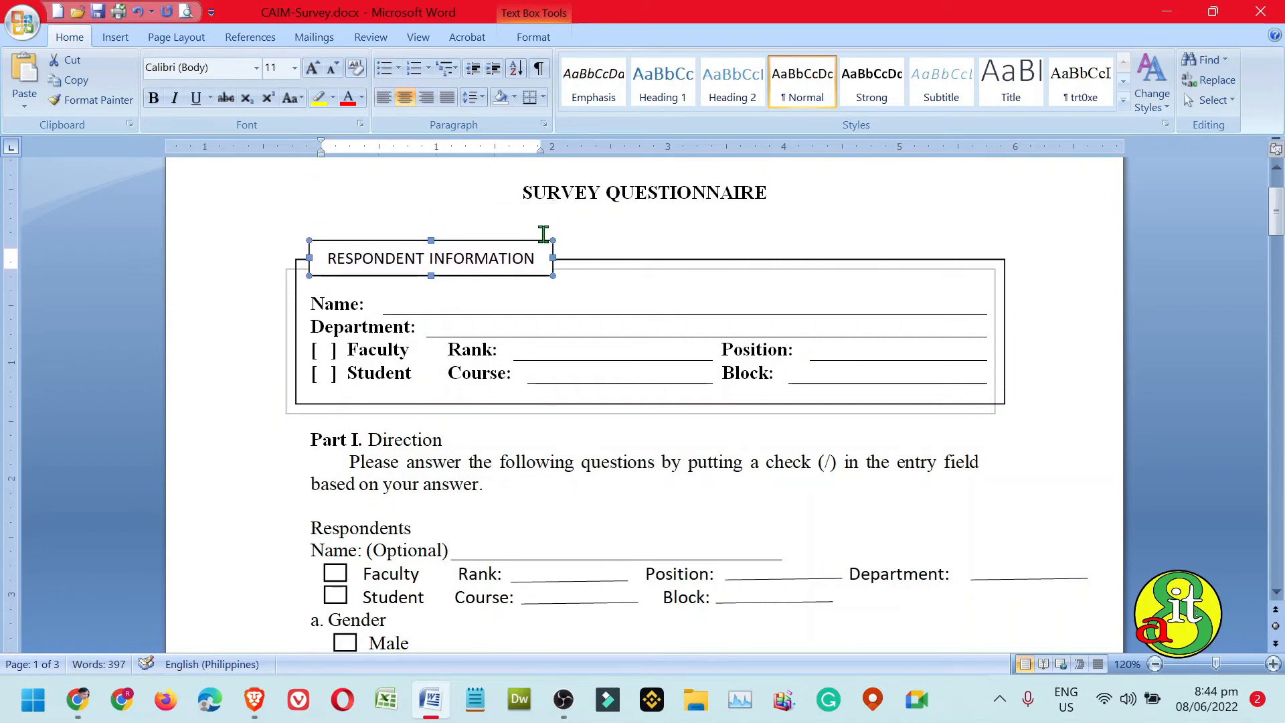
left_click(594, 235)
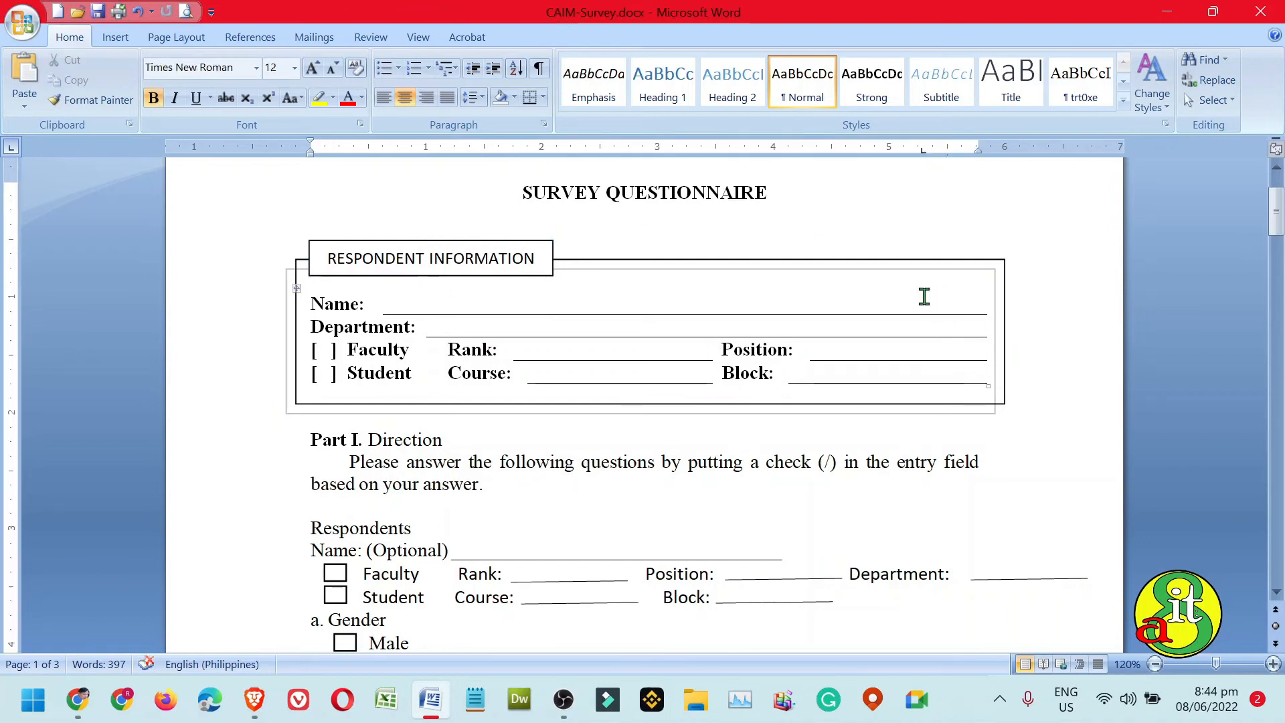
Step: Delete the old respondent block below the Part I direction, from "Respondents" through the Gender options
left_click_drag(1278, 226, 1277, 230)
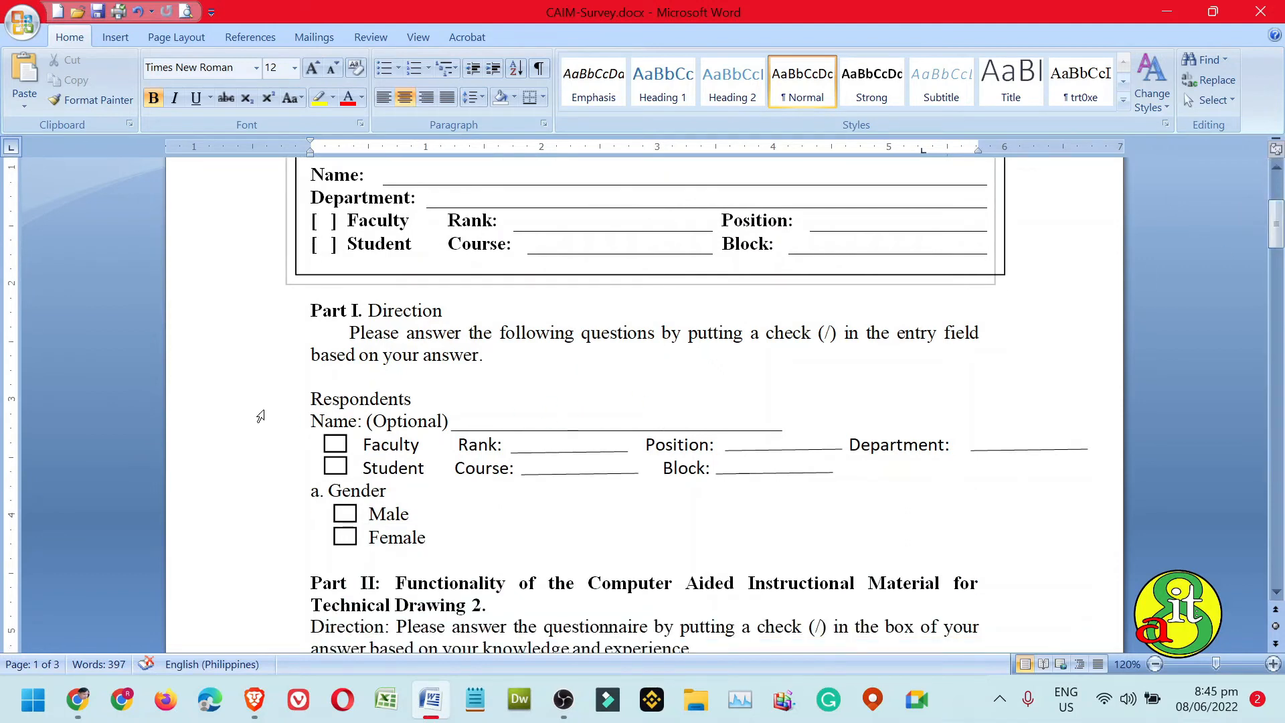
left_click_drag(259, 410, 265, 530)
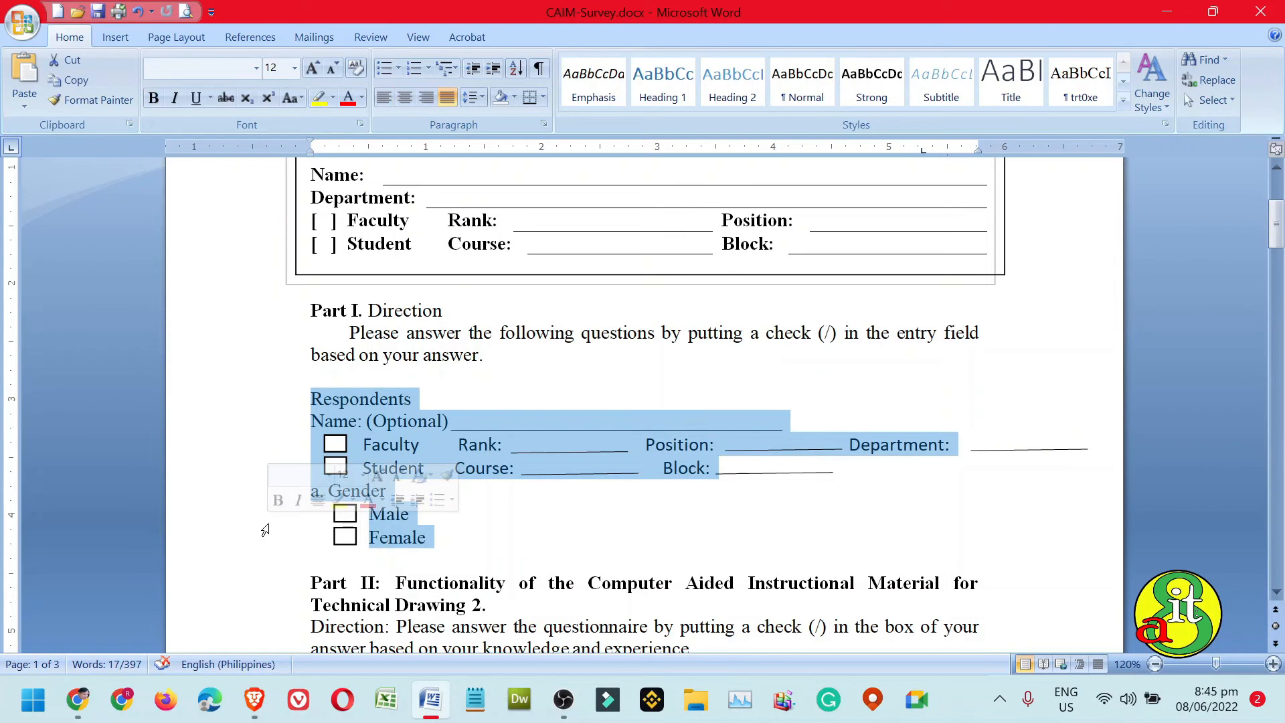
key("Delete")
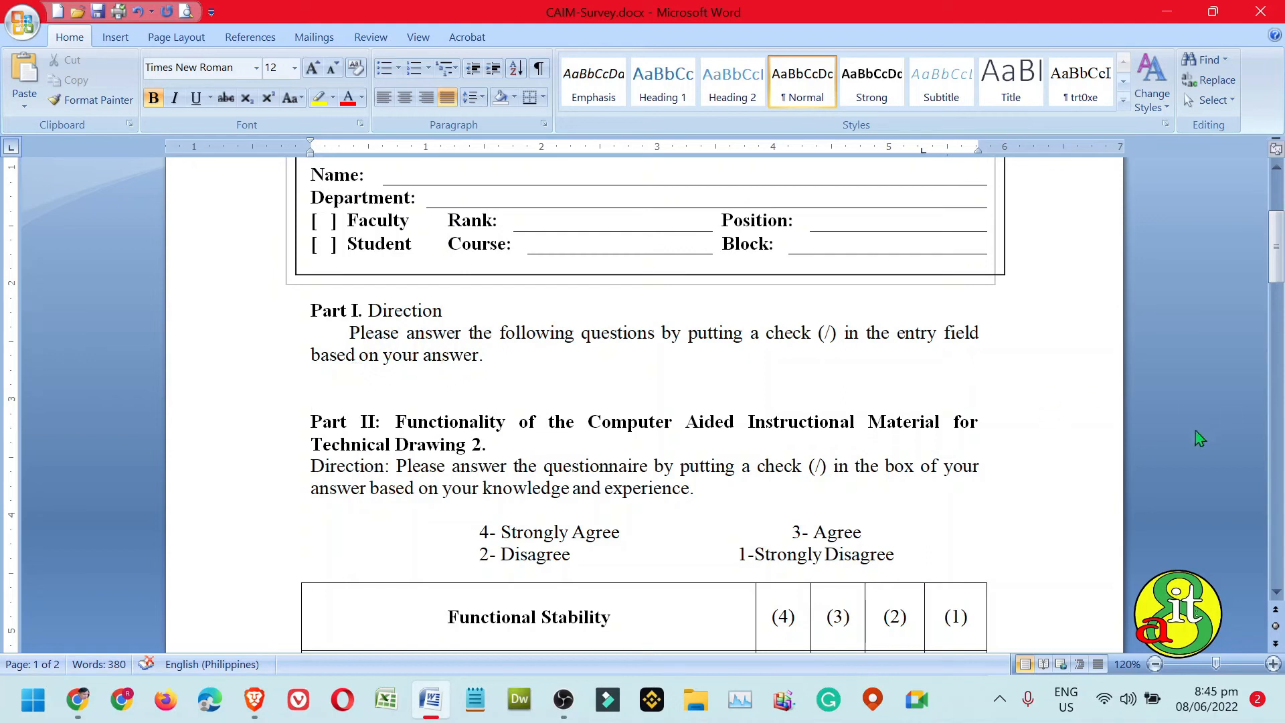
Step: Delete the "Part I. Direction" heading with its instruction paragraph and the extra blank line below it
mouse_move(1278, 266)
left_mouse_down()
mouse_move(1279, 244)
mouse_move(1278, 271)
left_mouse_up()
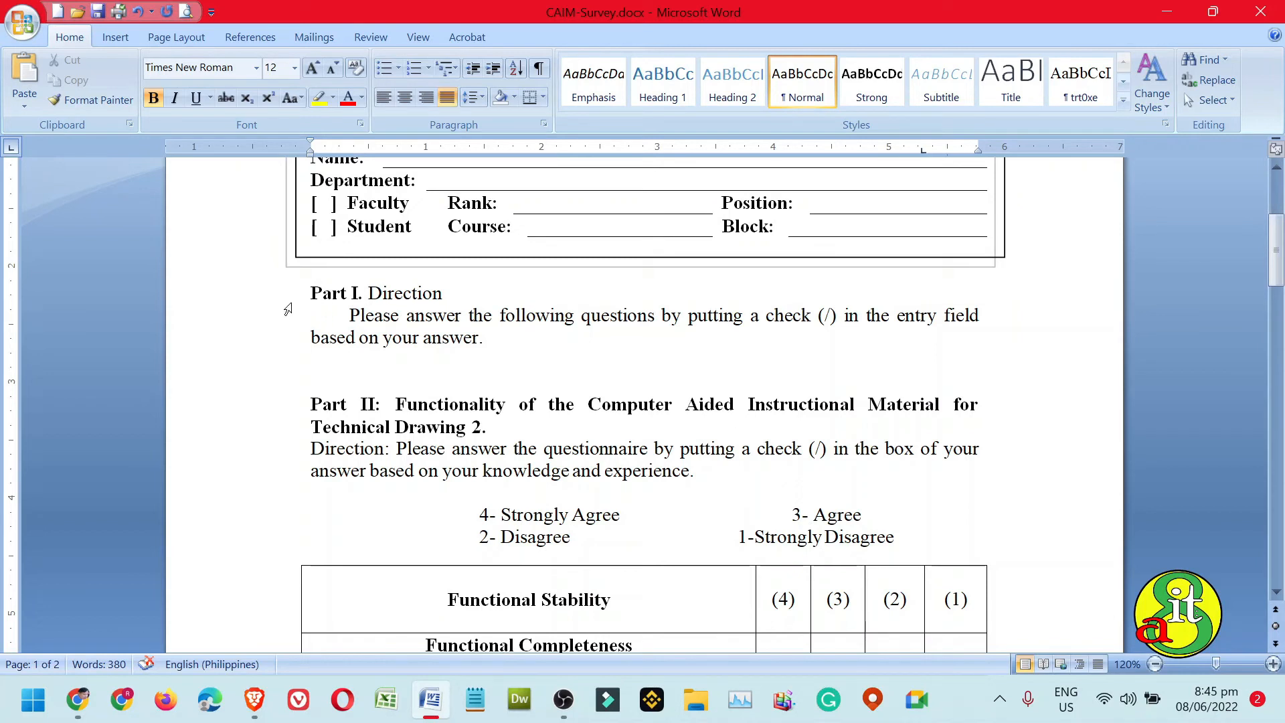
left_click_drag(273, 302, 274, 333)
key("Delete")
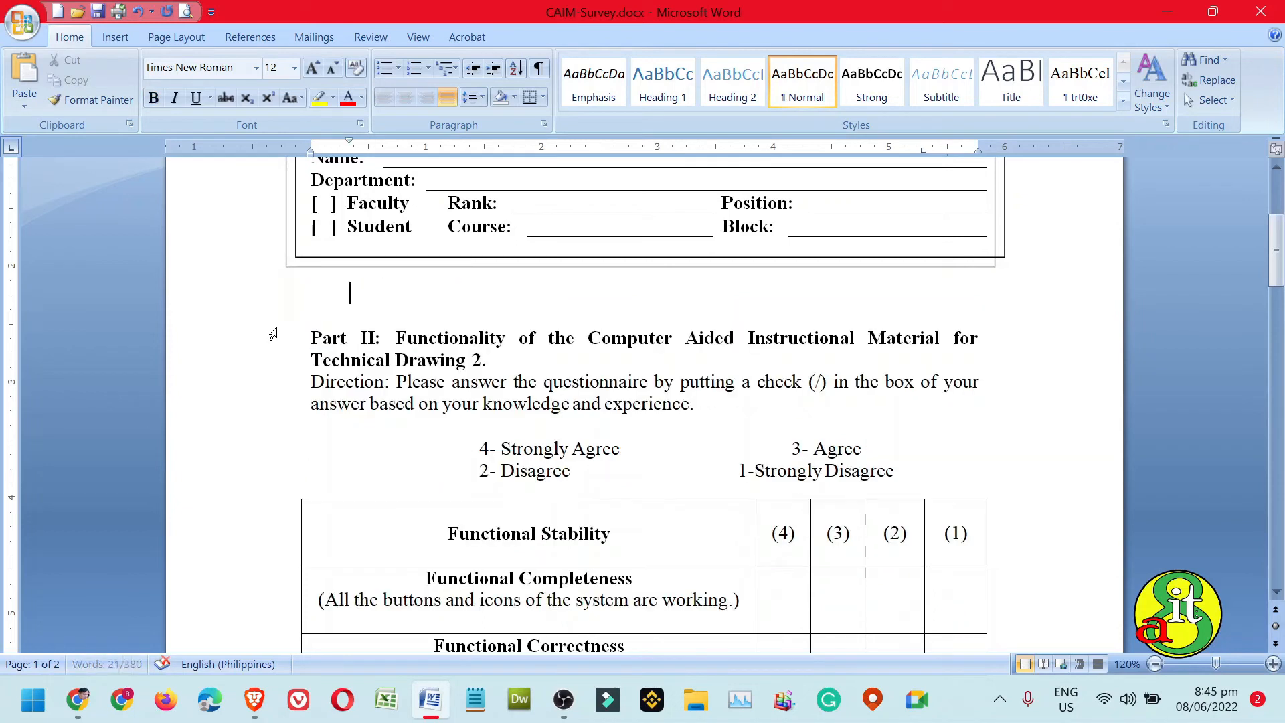
key("Delete")
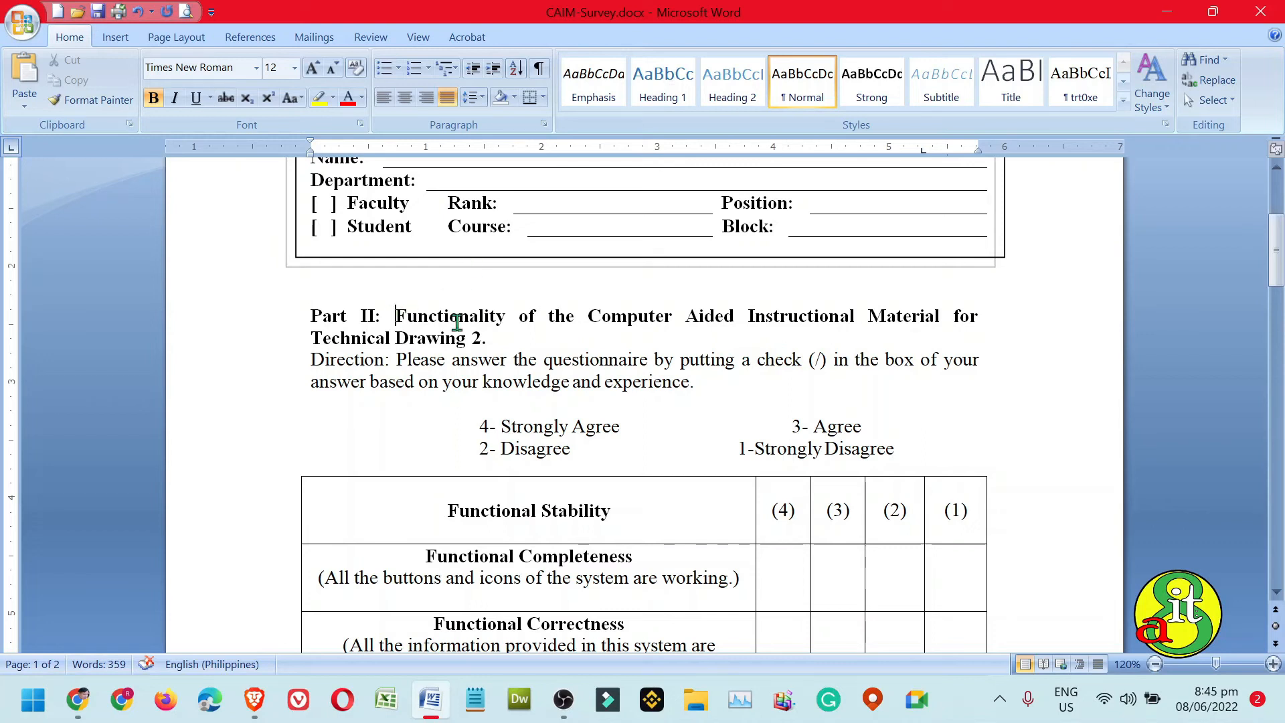
Step: Remove the "Part II:" label from the start of the Functionality heading
key("BackSpace")
key("BackSpace")
key("BackSpace")
key("BackSpace")
key("BackSpace")
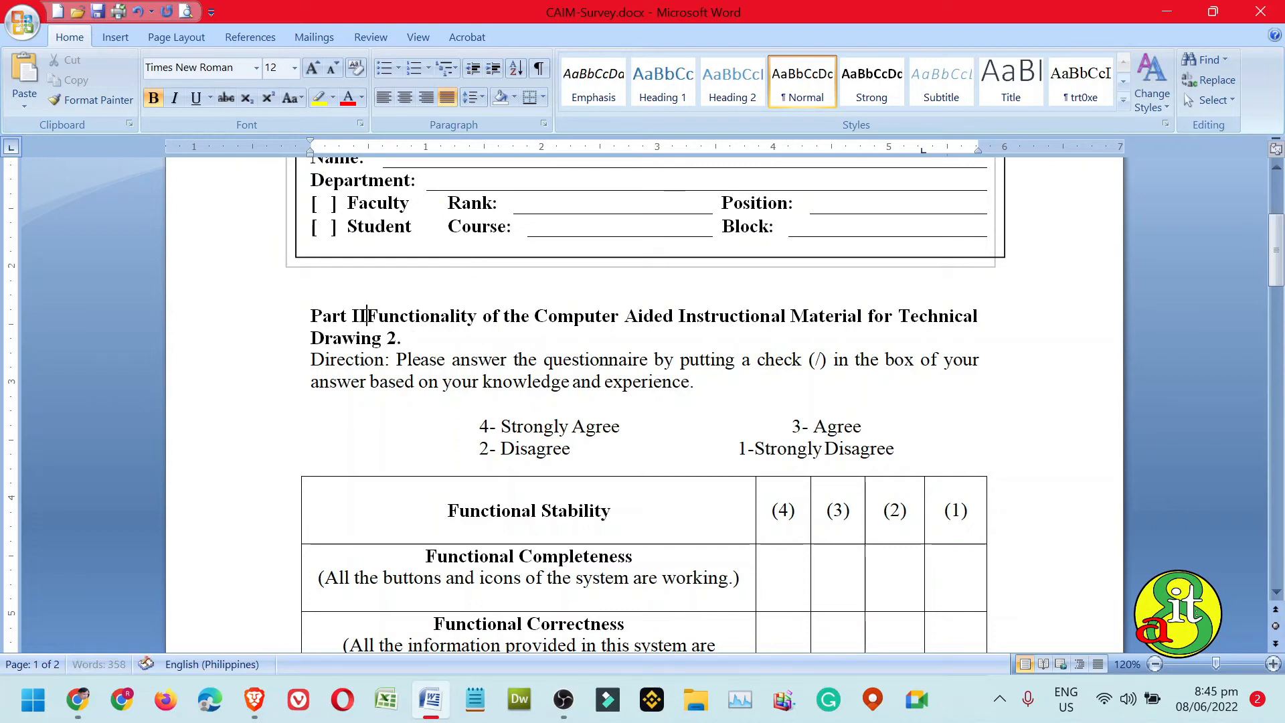
key("BackSpace")
key("BackSpace")
key("BackSpace")
key("BackSpace")
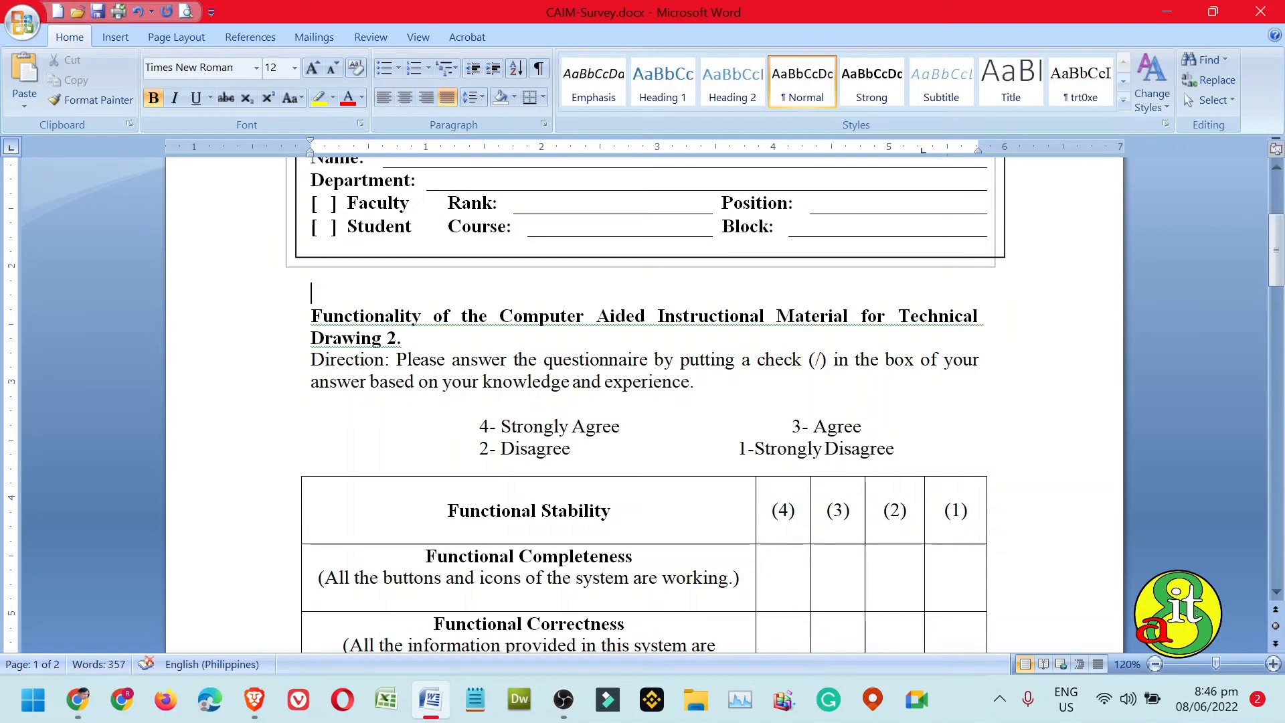
Step: Enter "Direction:" on the blank line above the Functionality heading
key("Caps_Lock")
type("dir")
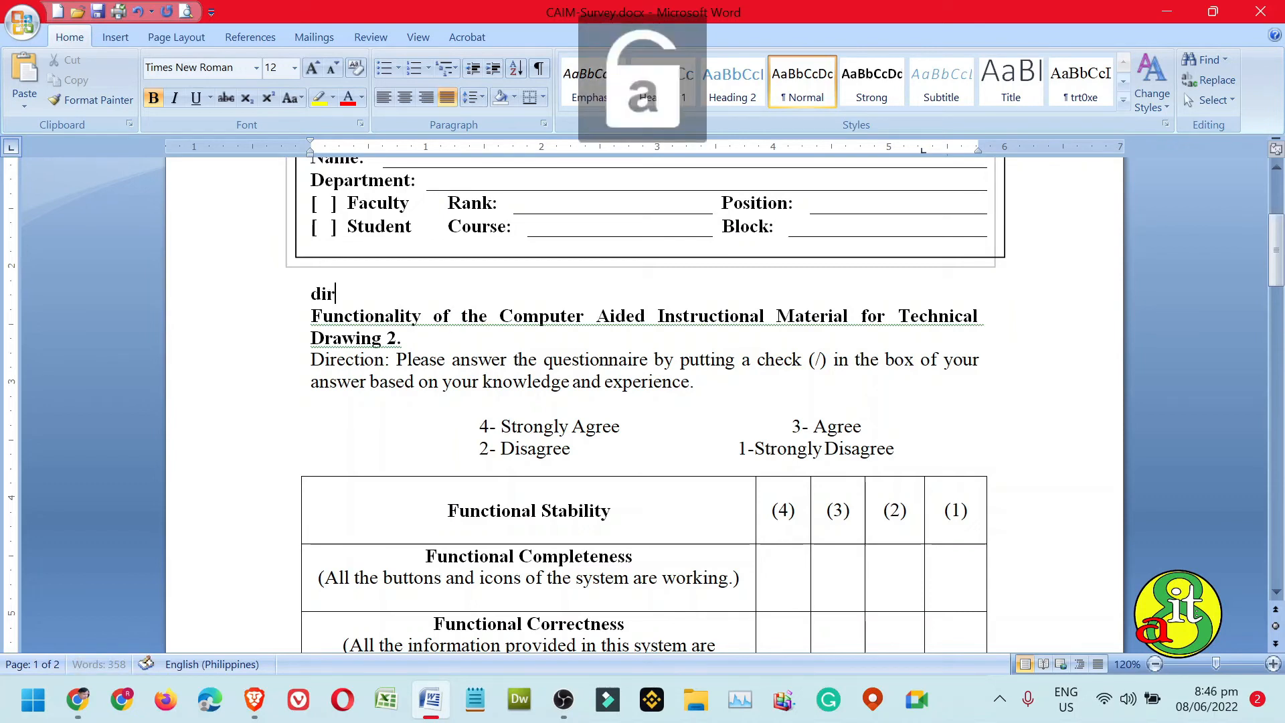
type("ection")
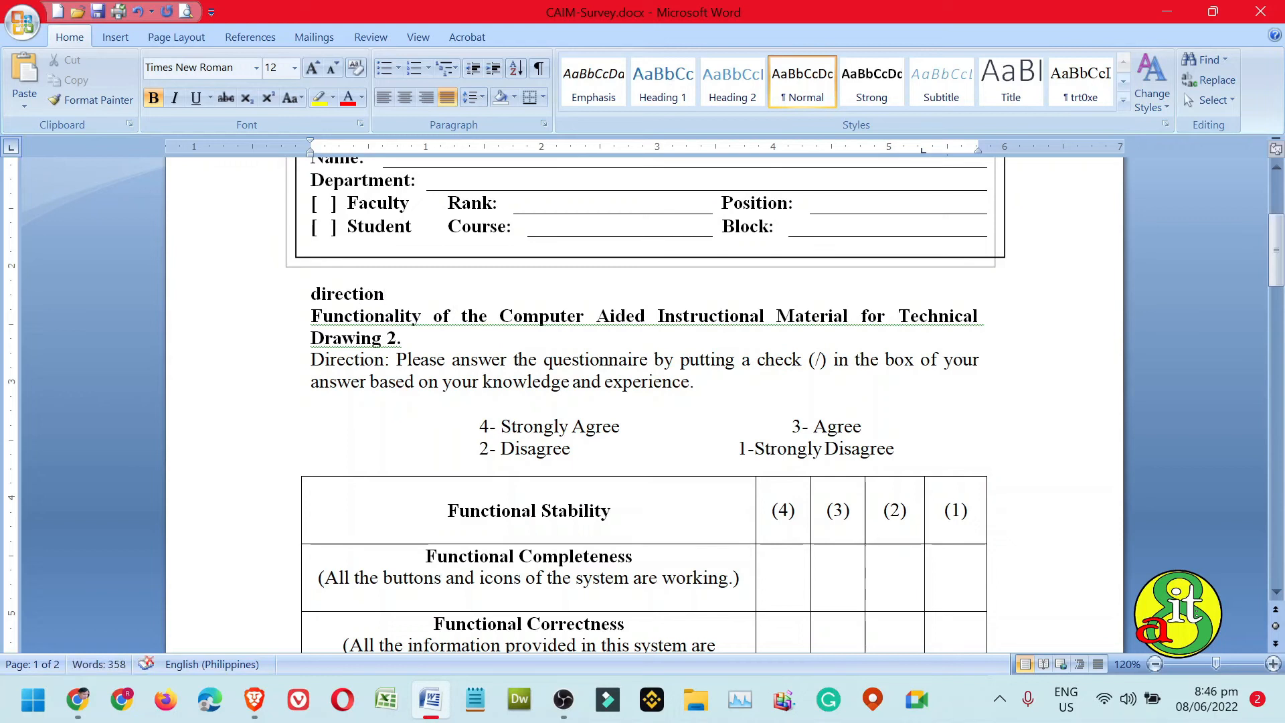
type(":")
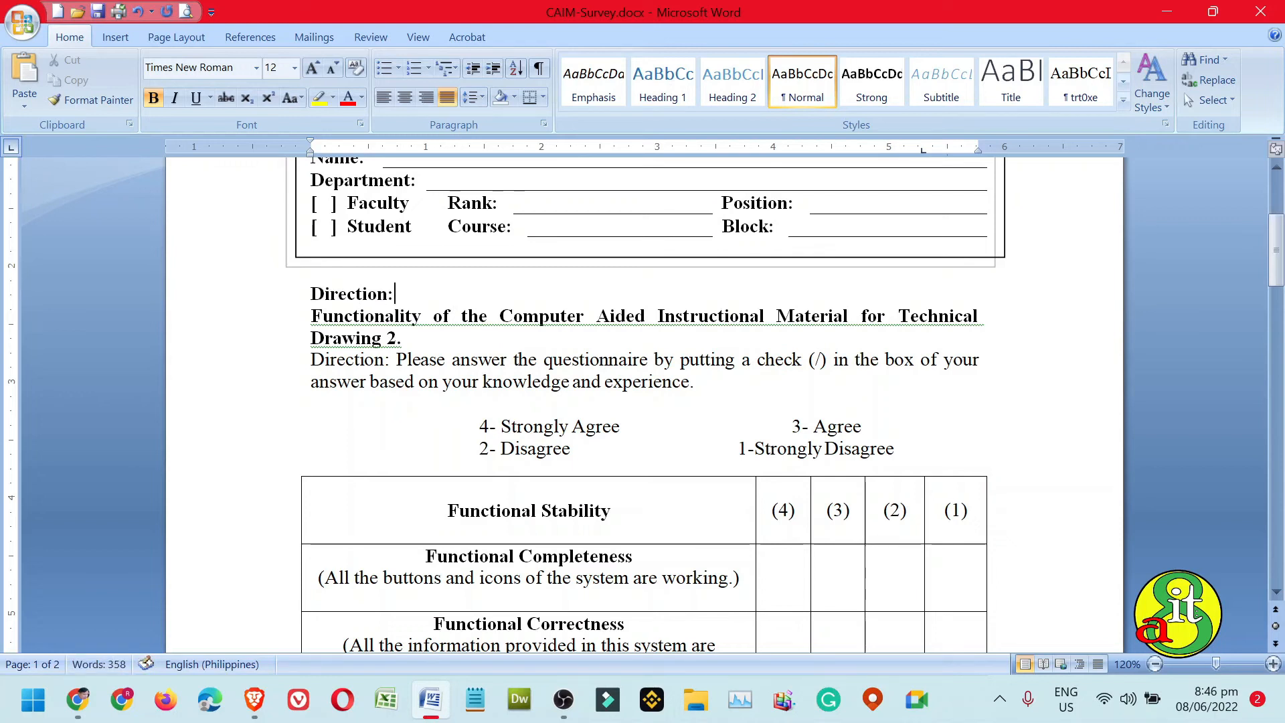
Step: Below "Direction:", add the line "Please put a check mark on the space provided within the questionnaire." followed by a blank line
key("Return")
type("please p")
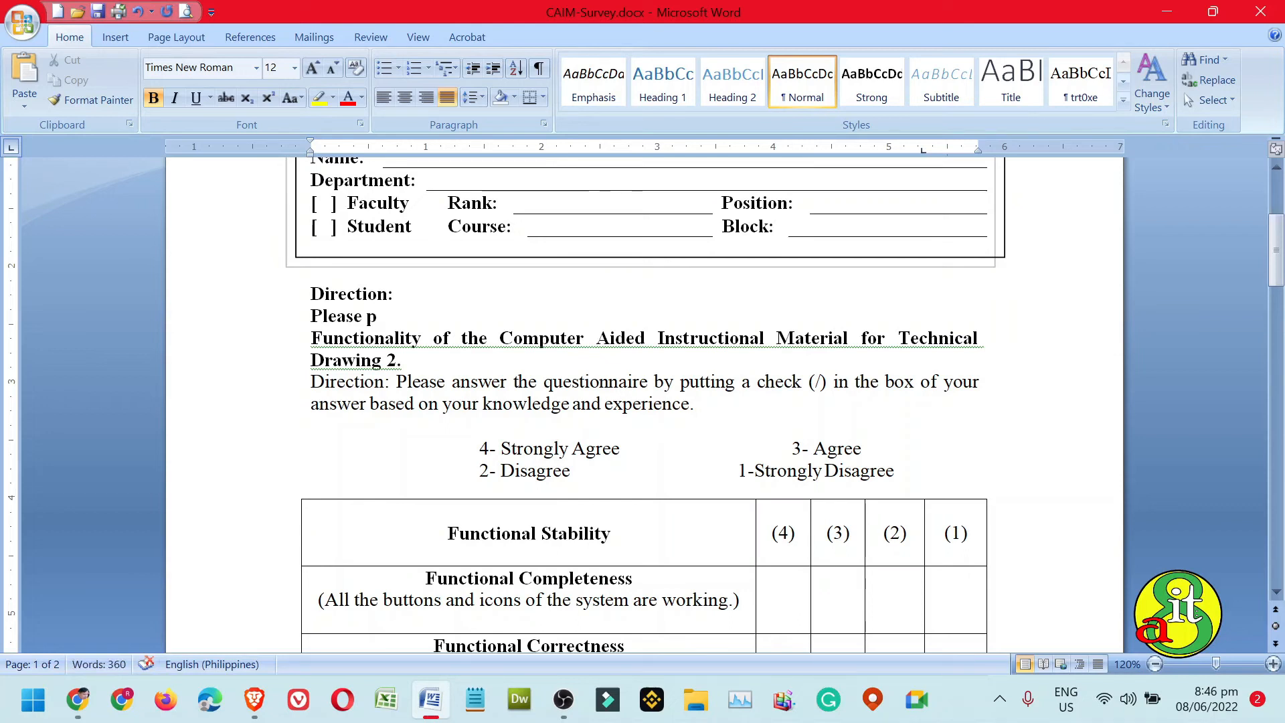
type("ut a c")
type("heck mar")
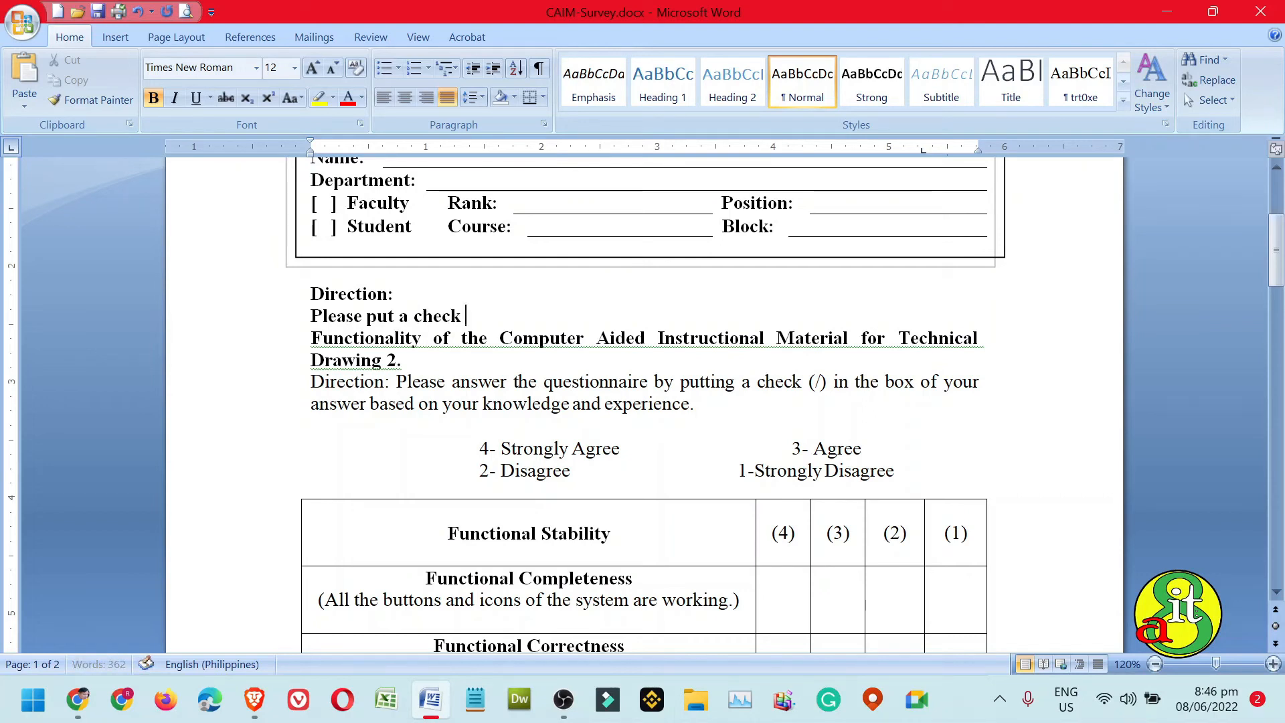
type("k on ")
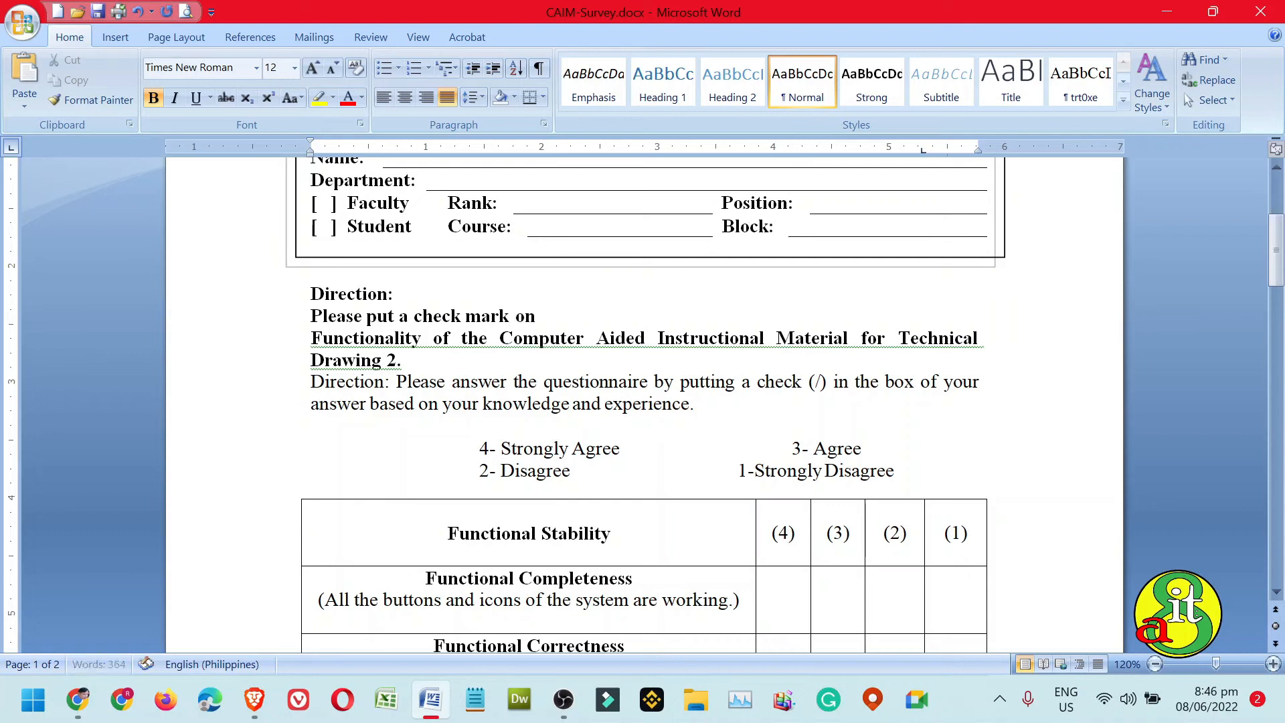
type("the space provided within the ")
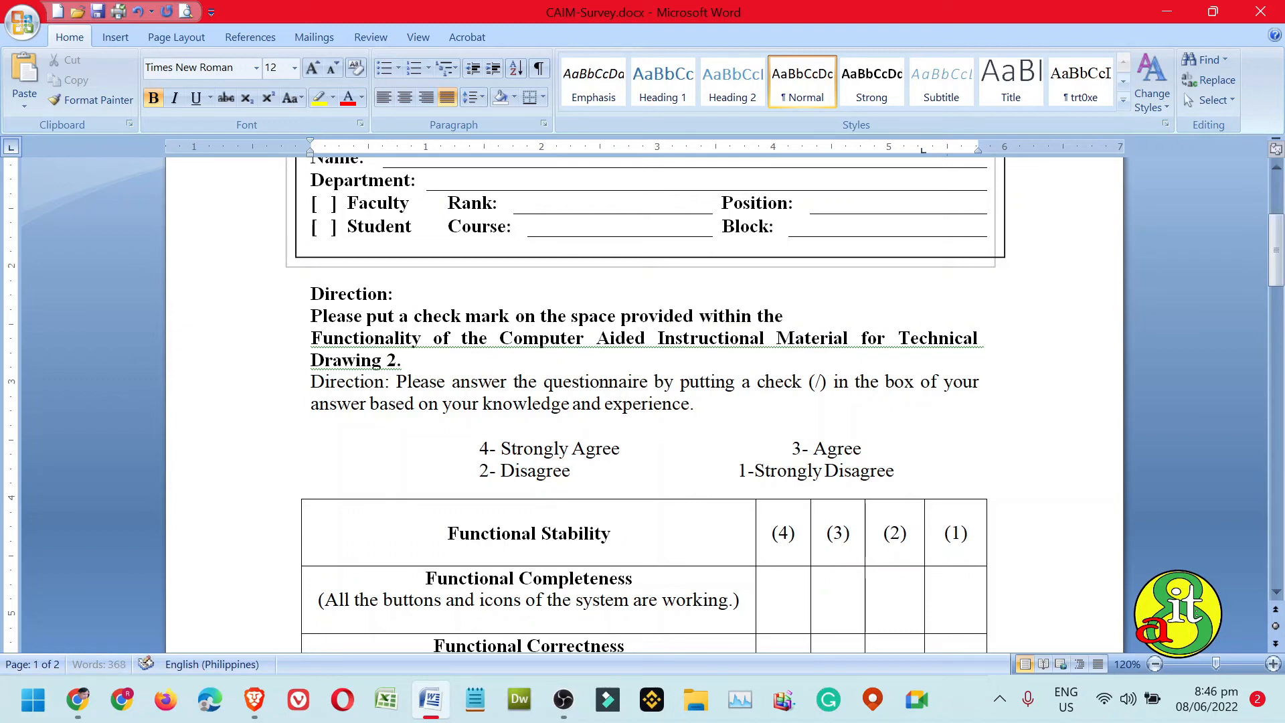
type("questionnai")
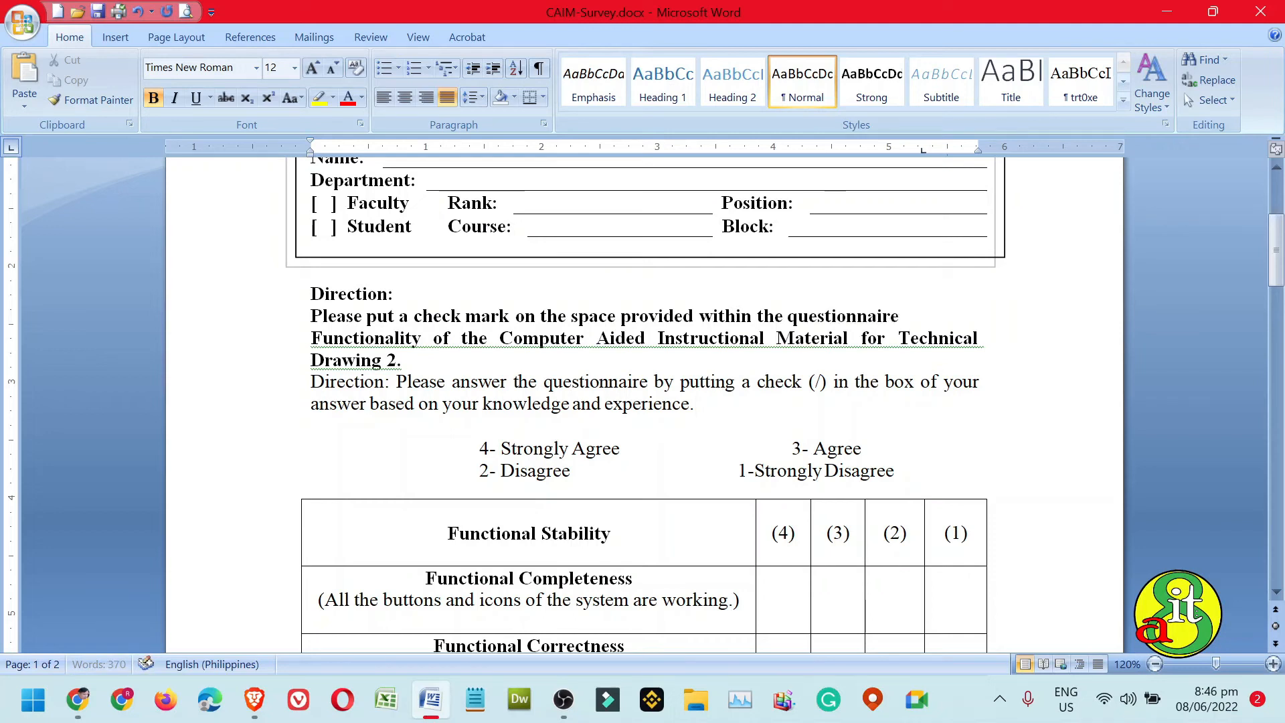
type("re.")
key("Return")
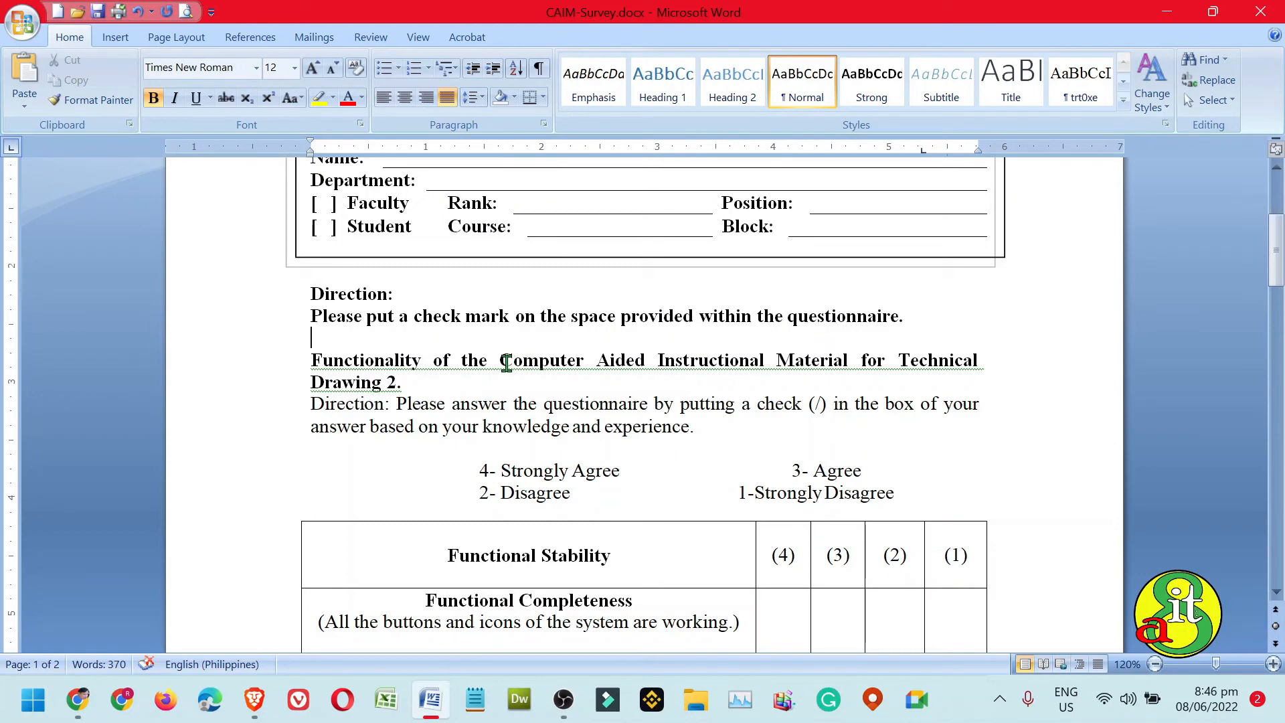
Step: Remove "Functionality of the" from the heading, then copy the remaining heading text and delete its line
left_click_drag(499, 364, 354, 363)
key("Delete")
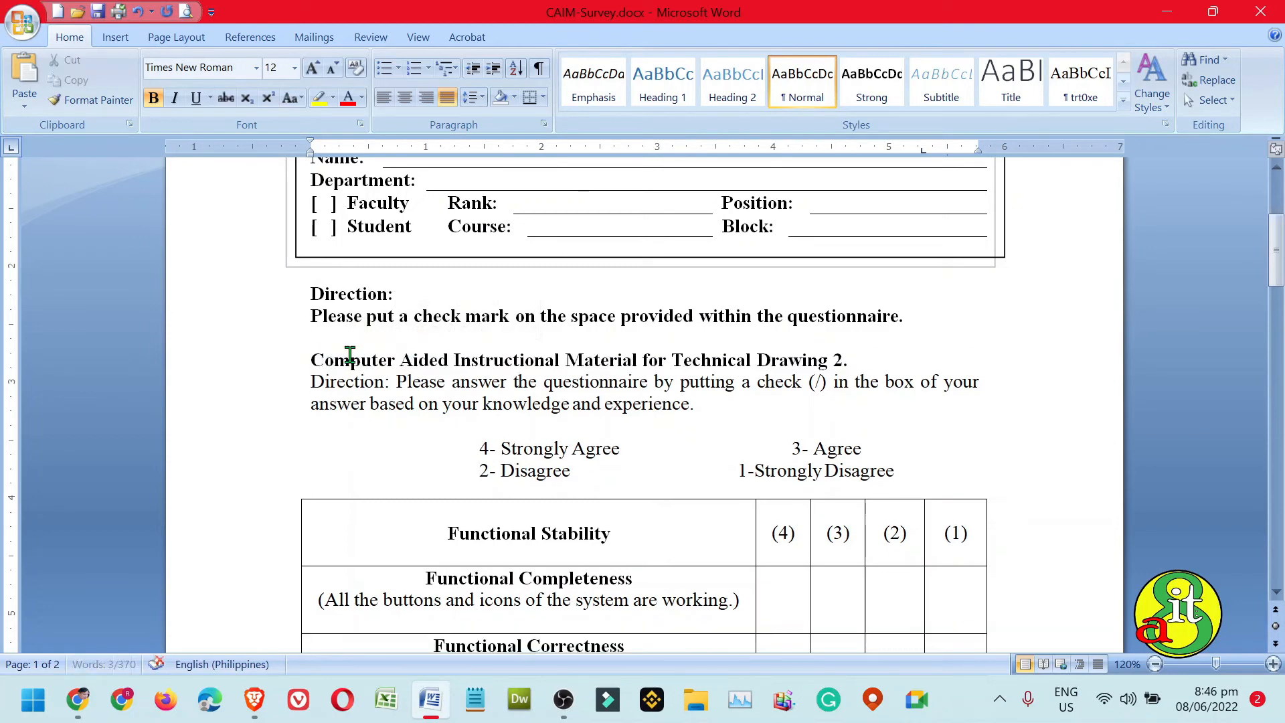
triple_click(350, 358)
key("ctrl+c")
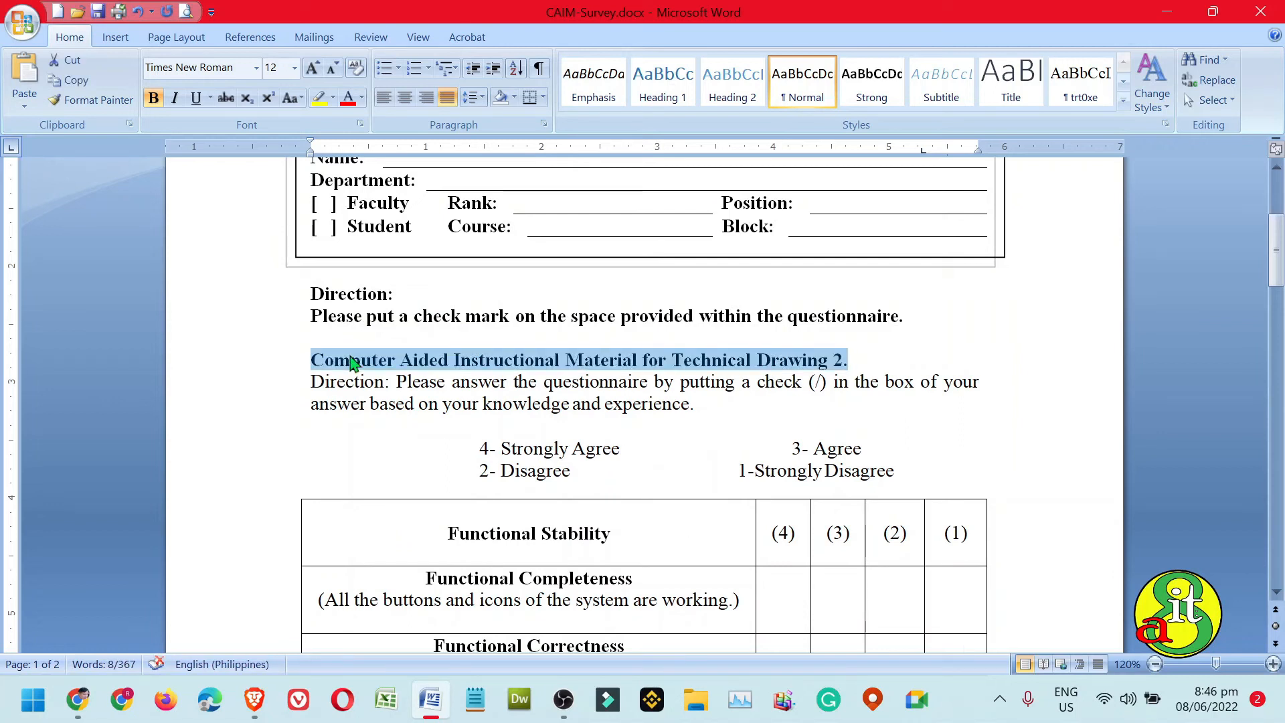
key("Delete")
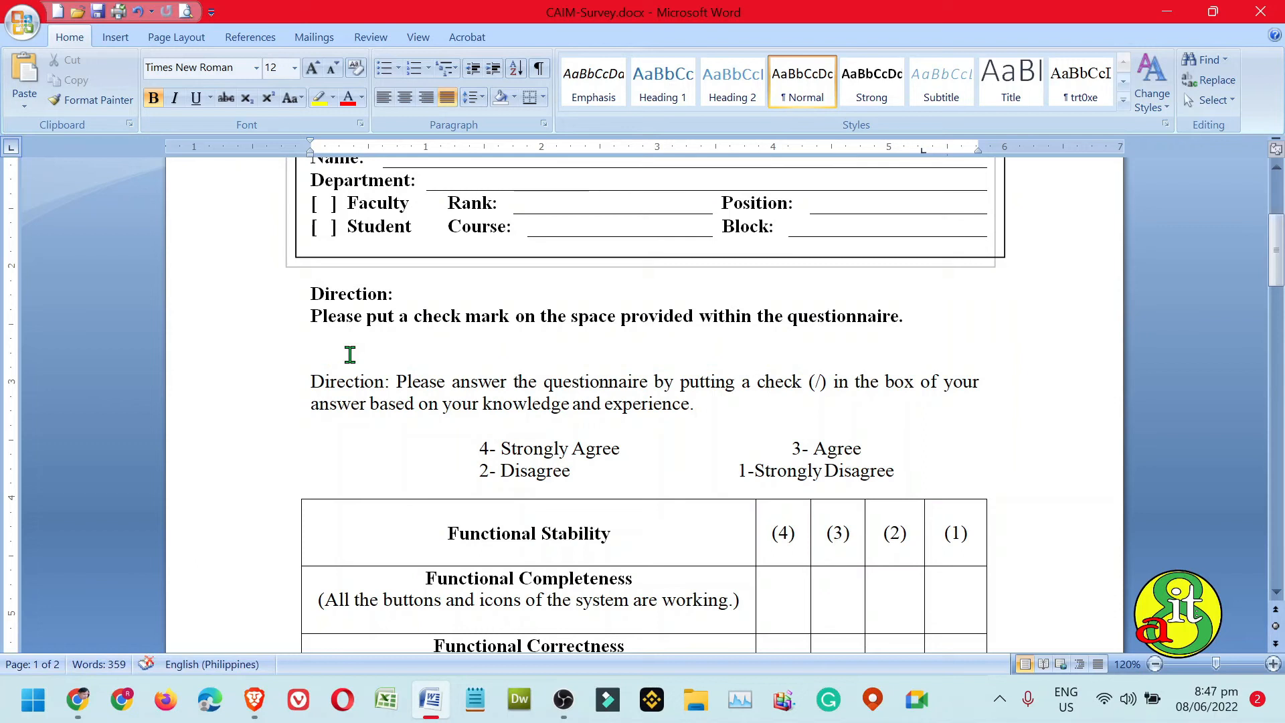
key("Delete")
Step: Paste the copied "Computer Aided Instructional Material for Technical Drawing 2." heading between the "SURVEY QUESTIONNAIRE" title and the respondent frame
key("Up")
key("Up")
key("Up")
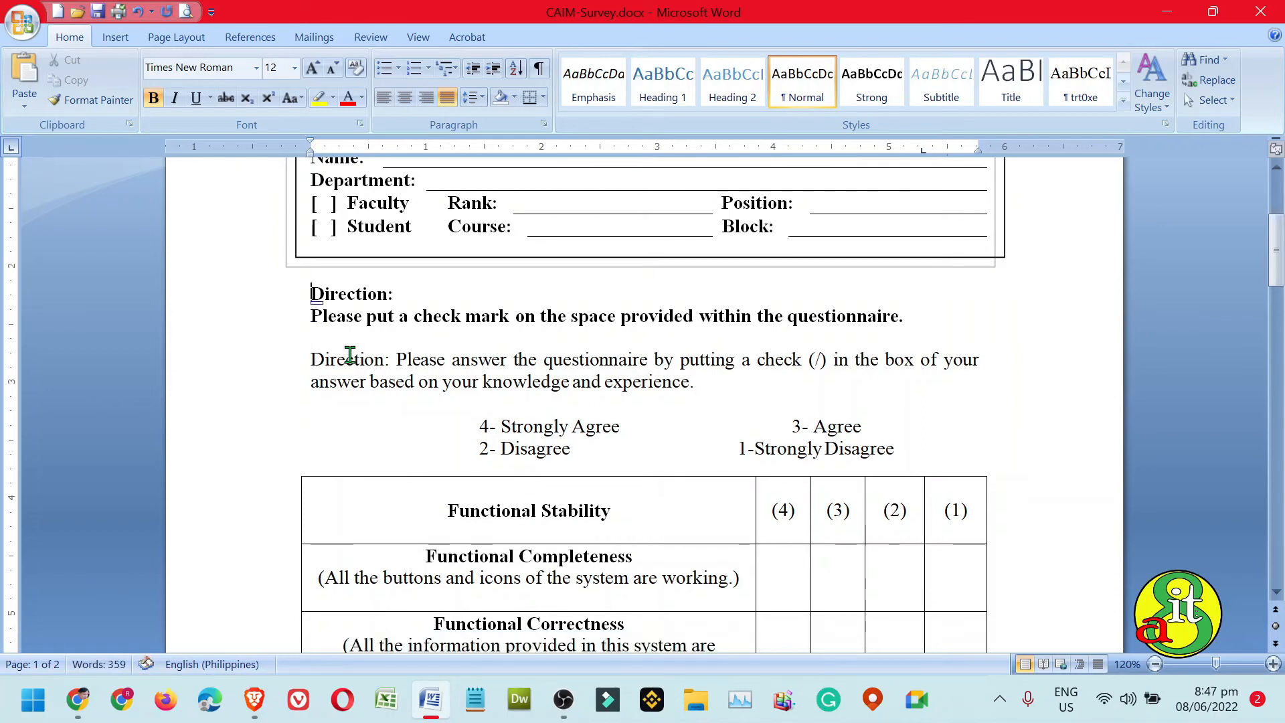
key("Up")
key("Up")
key("Up")
key("Up")
key("Up")
key("Up")
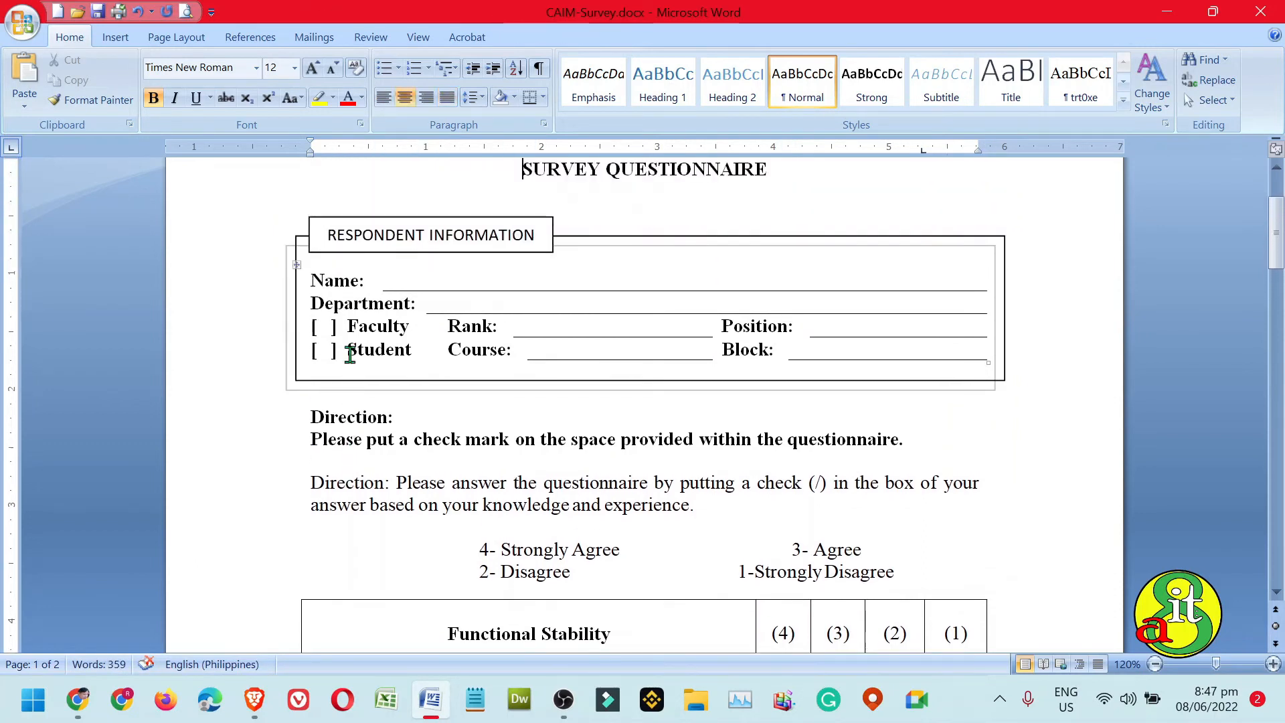
key("End")
key("Return")
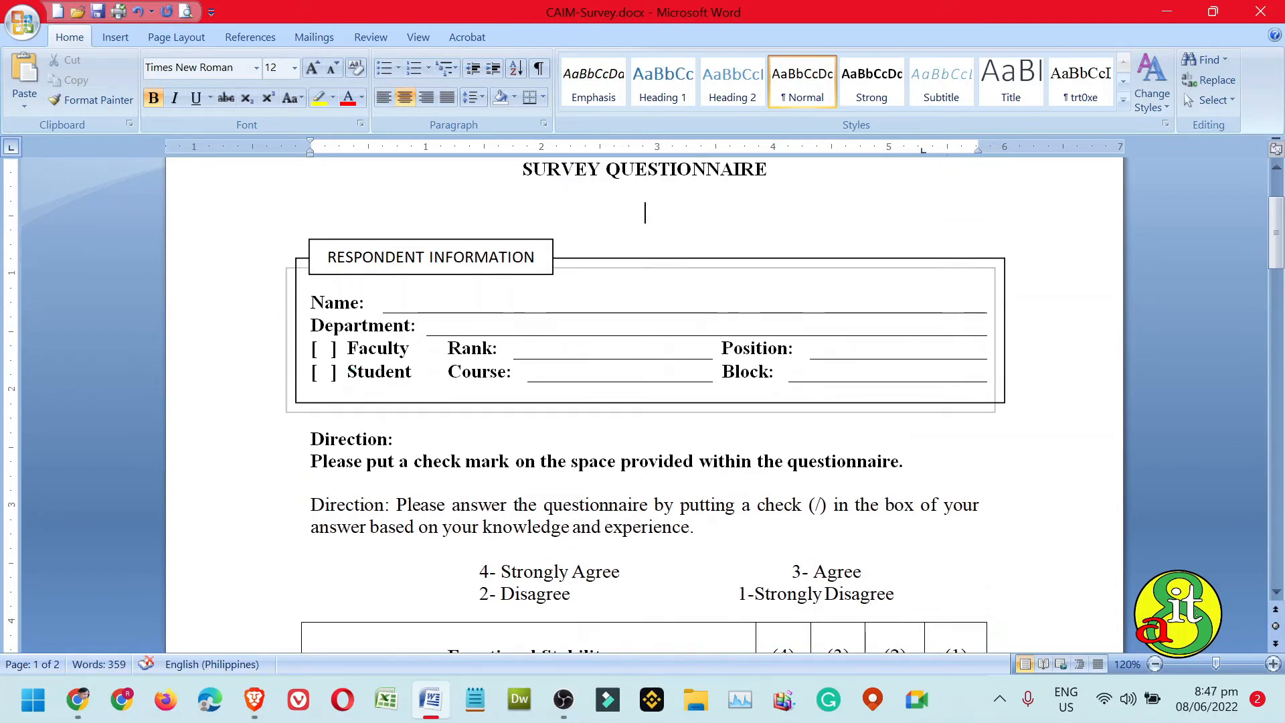
key("ctrl+v")
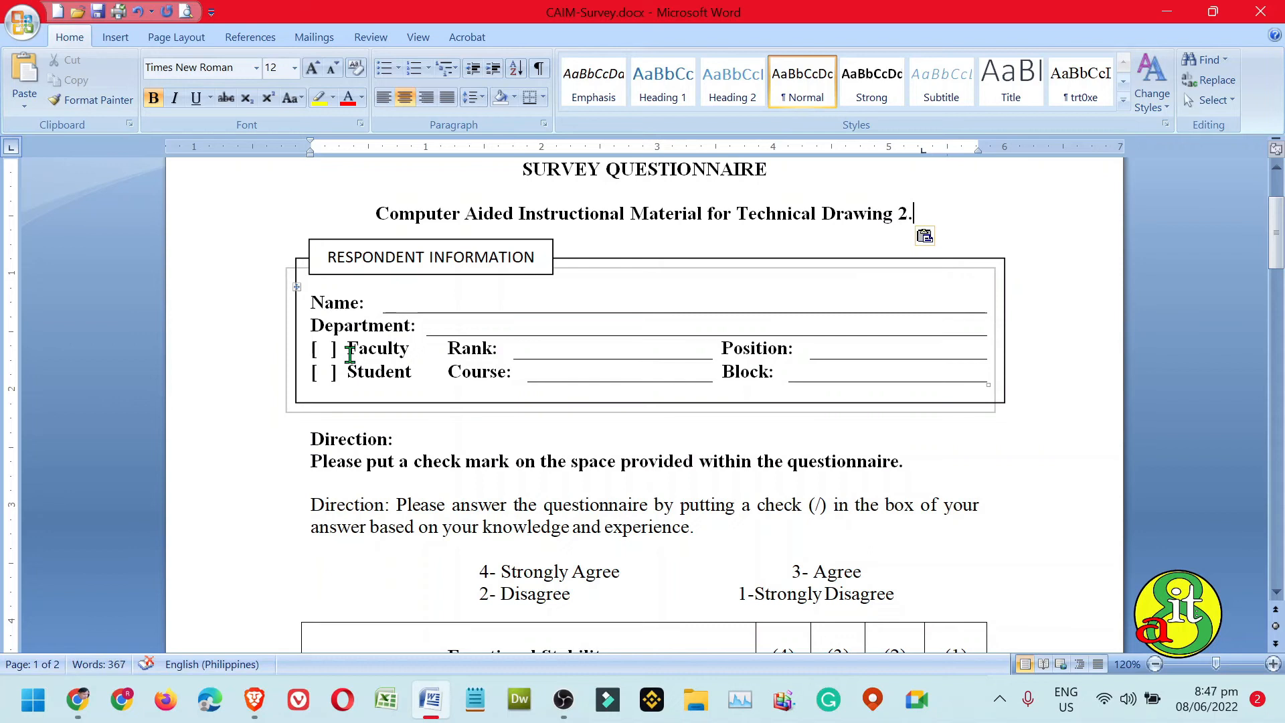
Step: Enlarge the "Computer Aided Instructional Material for Technical Drawing 2." heading to 14 pt
key("shift+Home")
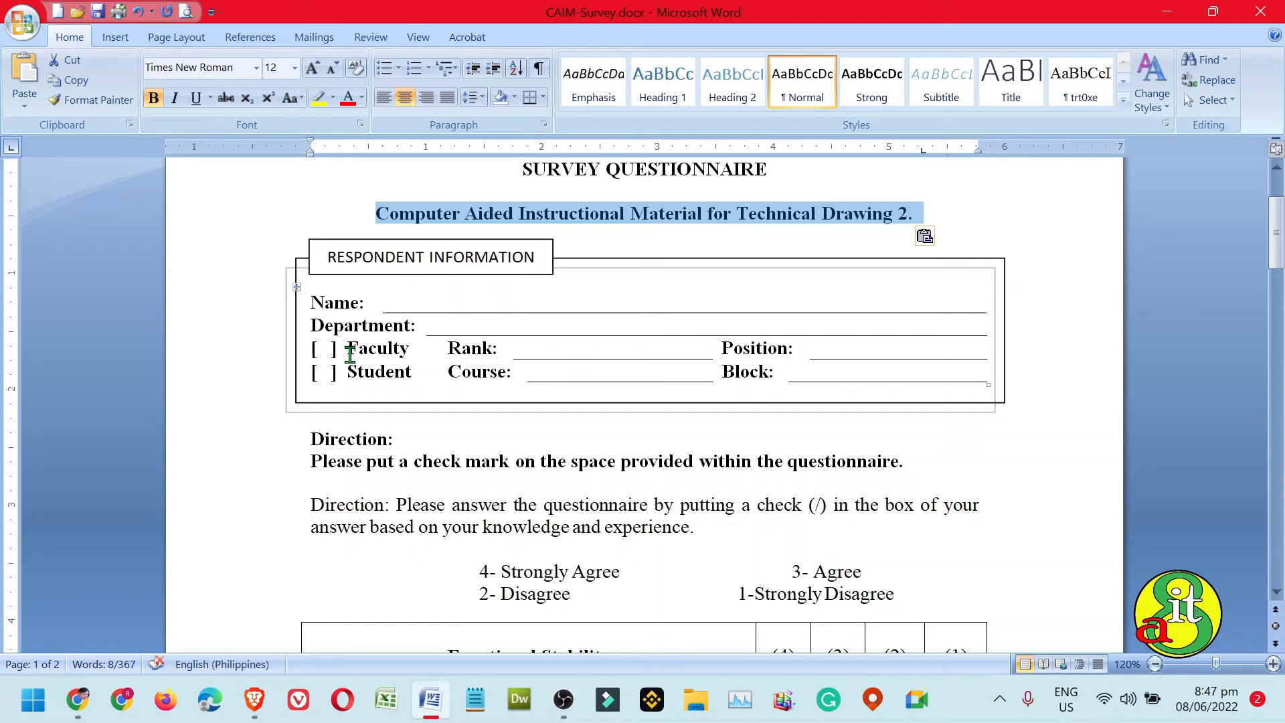
key("ctrl+bracketright")
key("ctrl+bracketright")
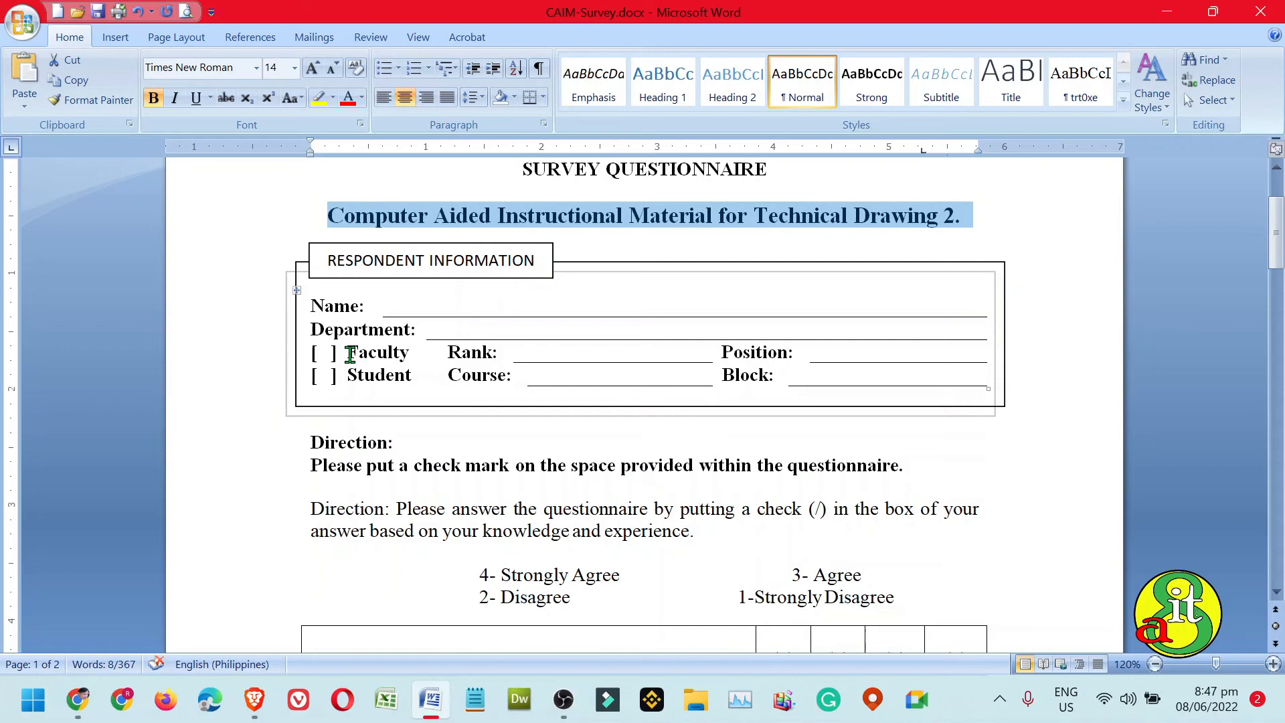
Step: Remove bold from the line "Please put a check mark on the space provided within the questionnaire." below "Direction:"
key("Down")
key("Down")
key("Down")
key("Down")
key("Down")
key("Down")
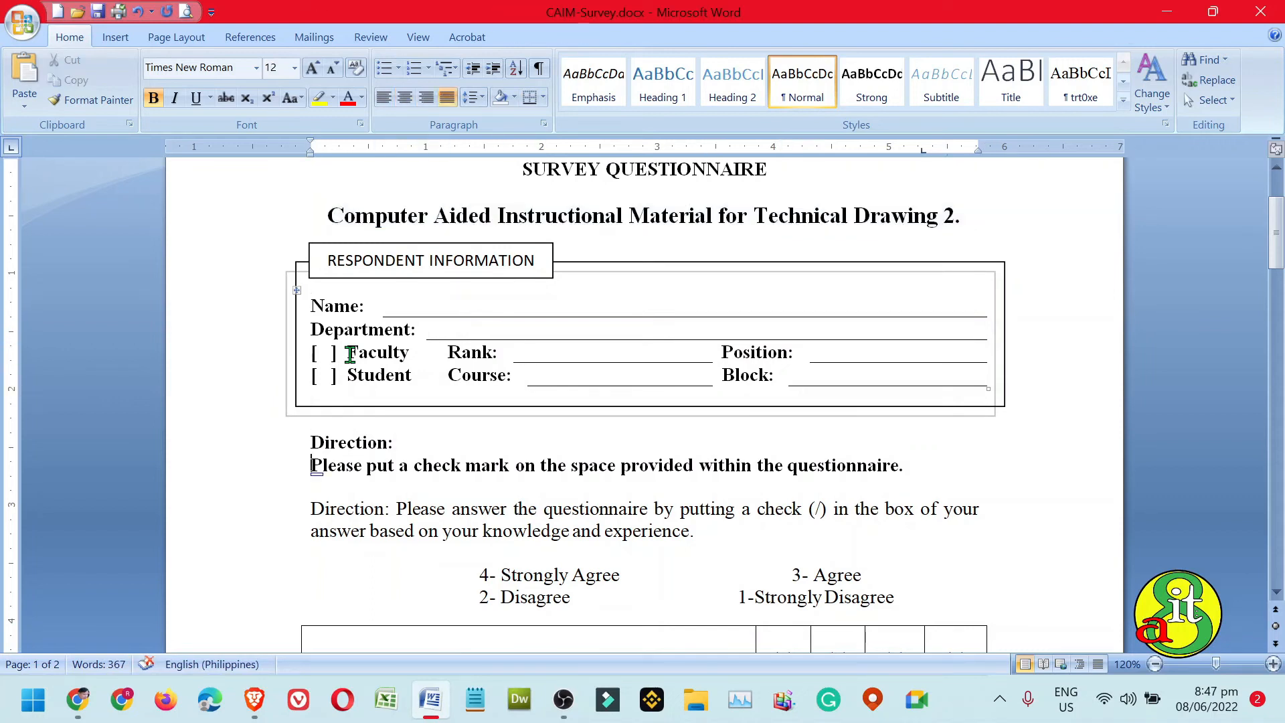
key("shift+End")
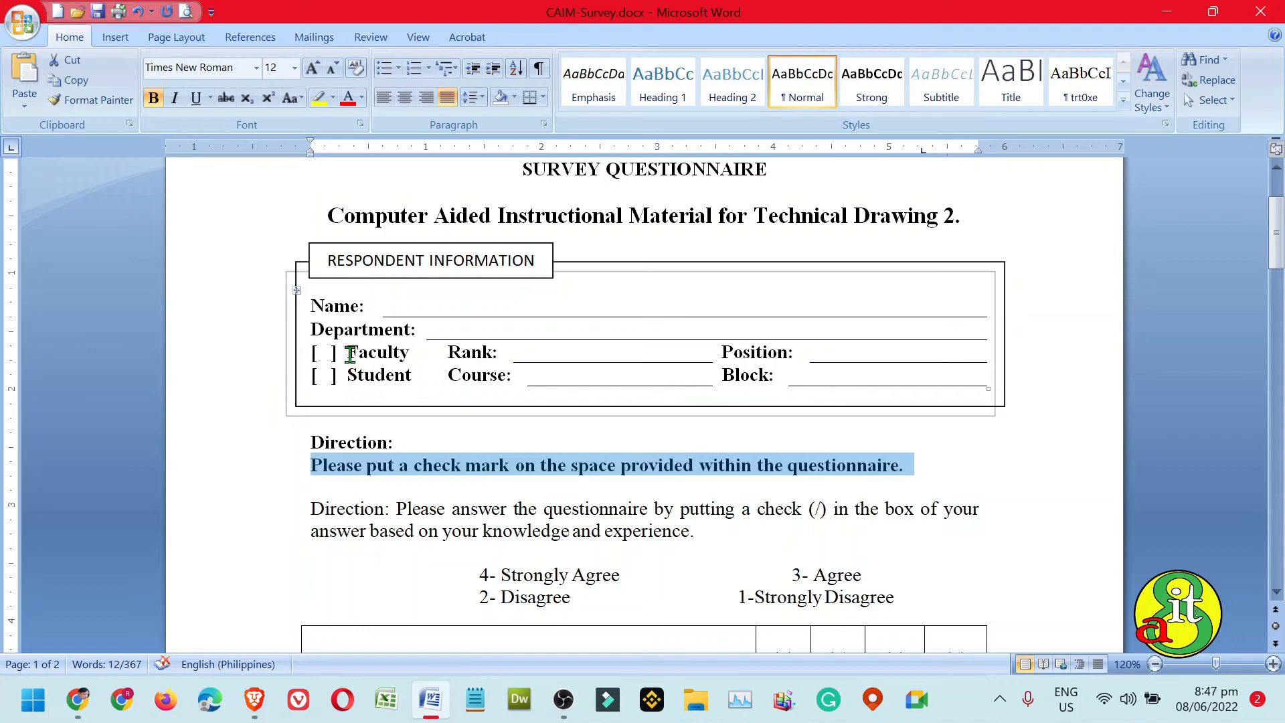
key("ctrl+b")
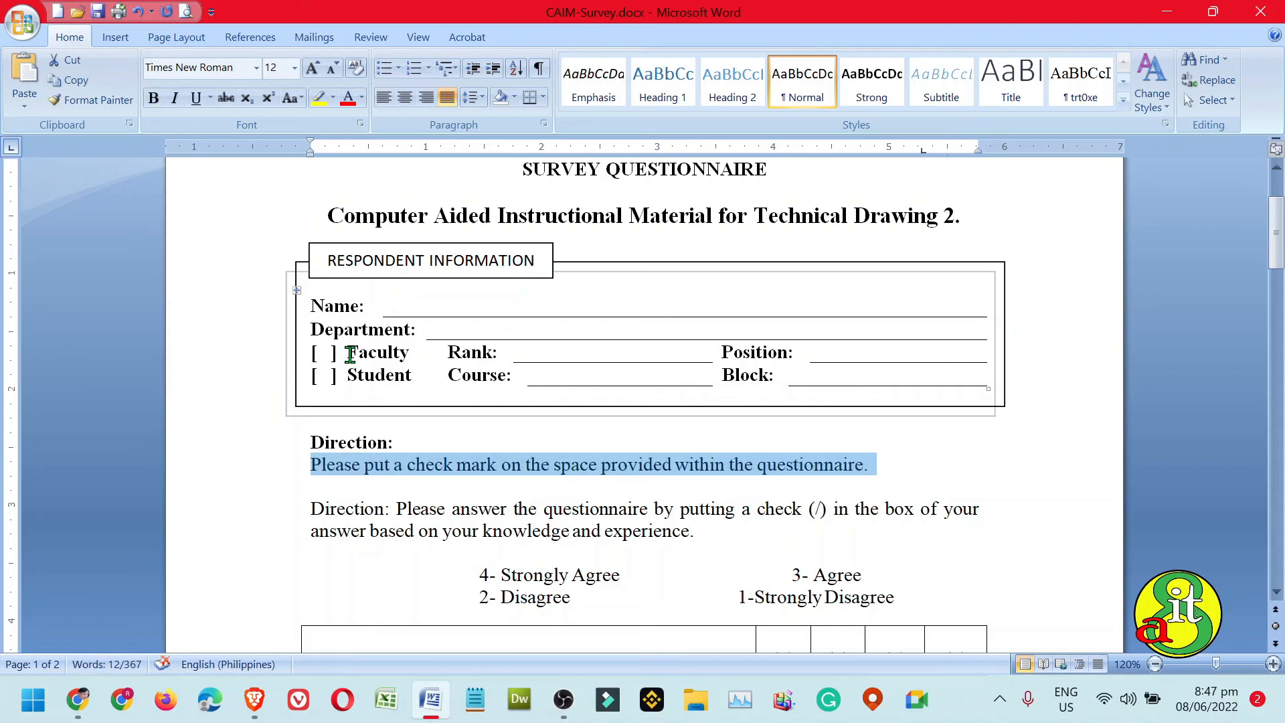
Step: Indent the first line of the "Please put a check mark" instruction by half an inch
key("Left")
key("Tab")
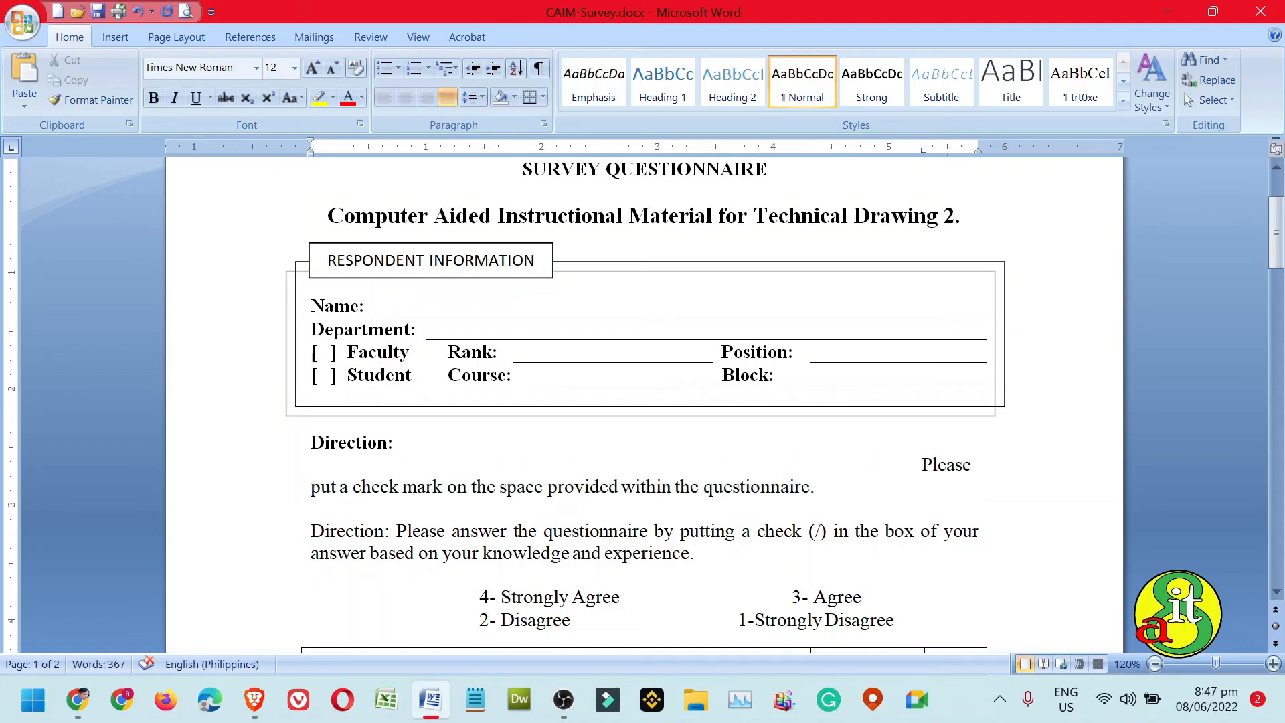
key("BackSpace")
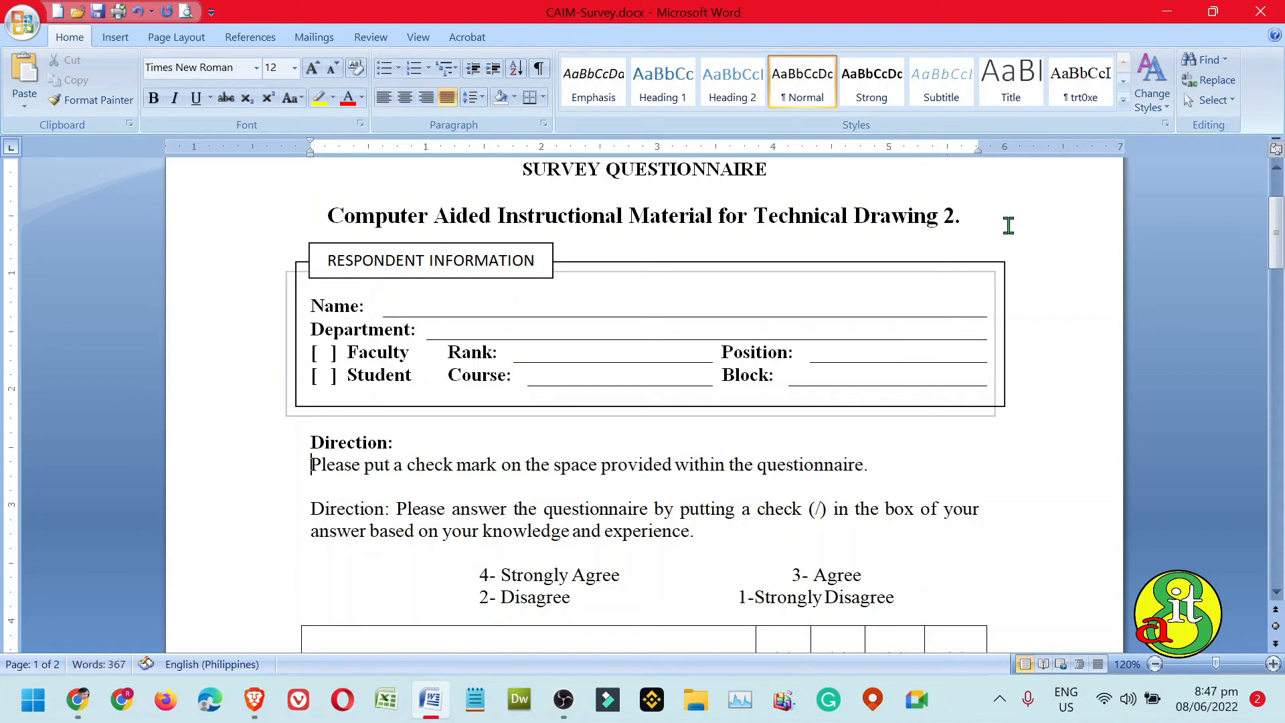
key("Tab")
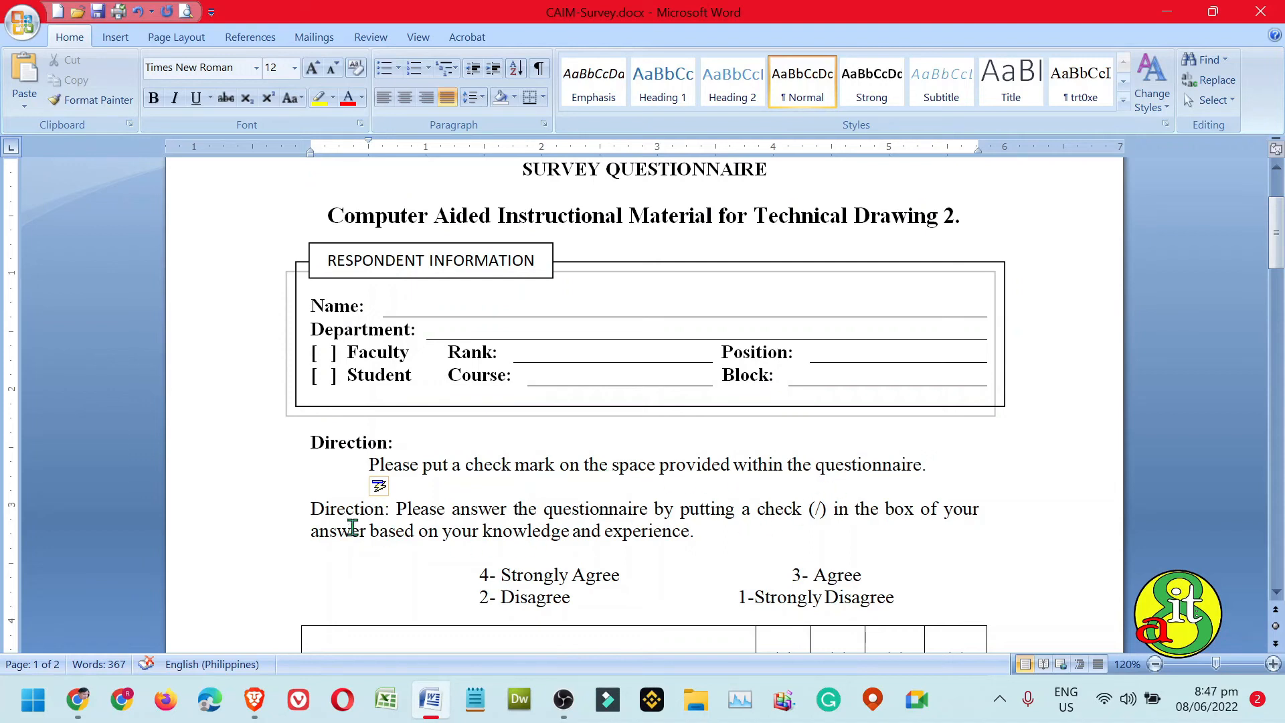
Step: Delete the old two-line paragraph beginning "Direction: Please answer the questionnaire by putting a check (/)"
left_click(257, 510)
left_click_drag(257, 528, 256, 530)
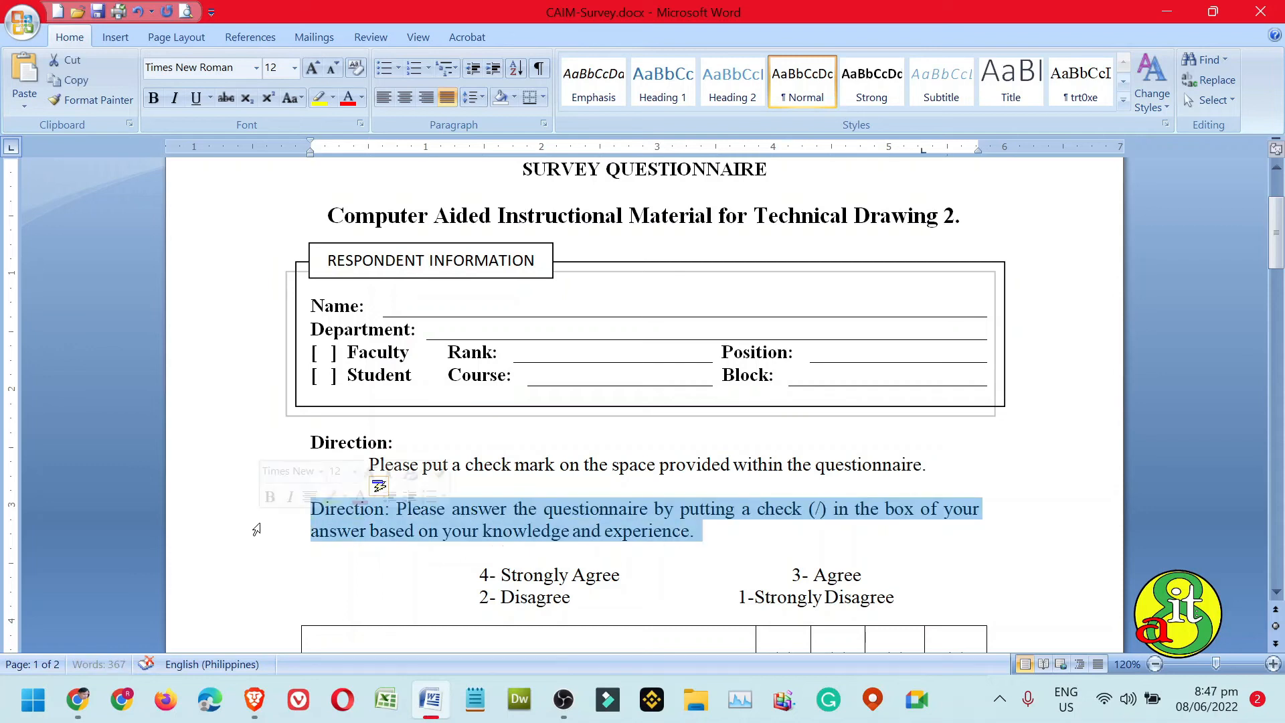
key("Delete")
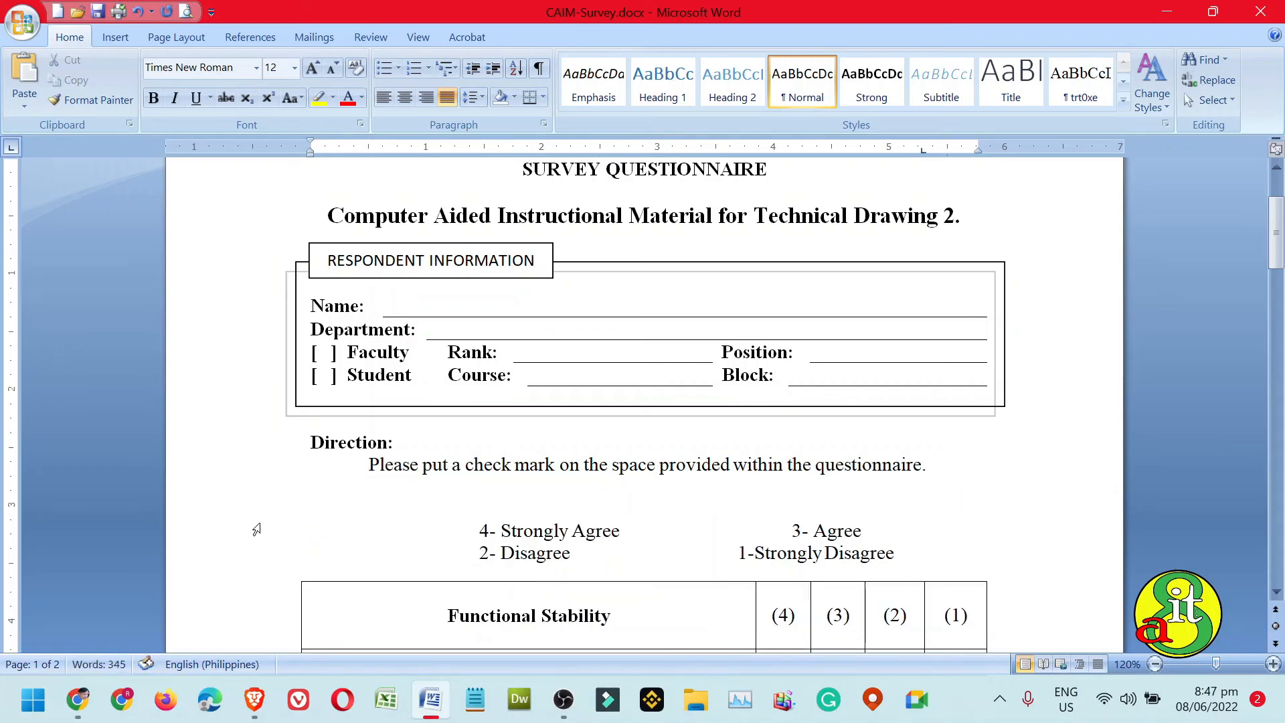
Step: Add a bold "Legend:" label in place of the deleted paragraph, above the rating options
type("Legend:")
key("shift+Home")
key("ctrl+b")
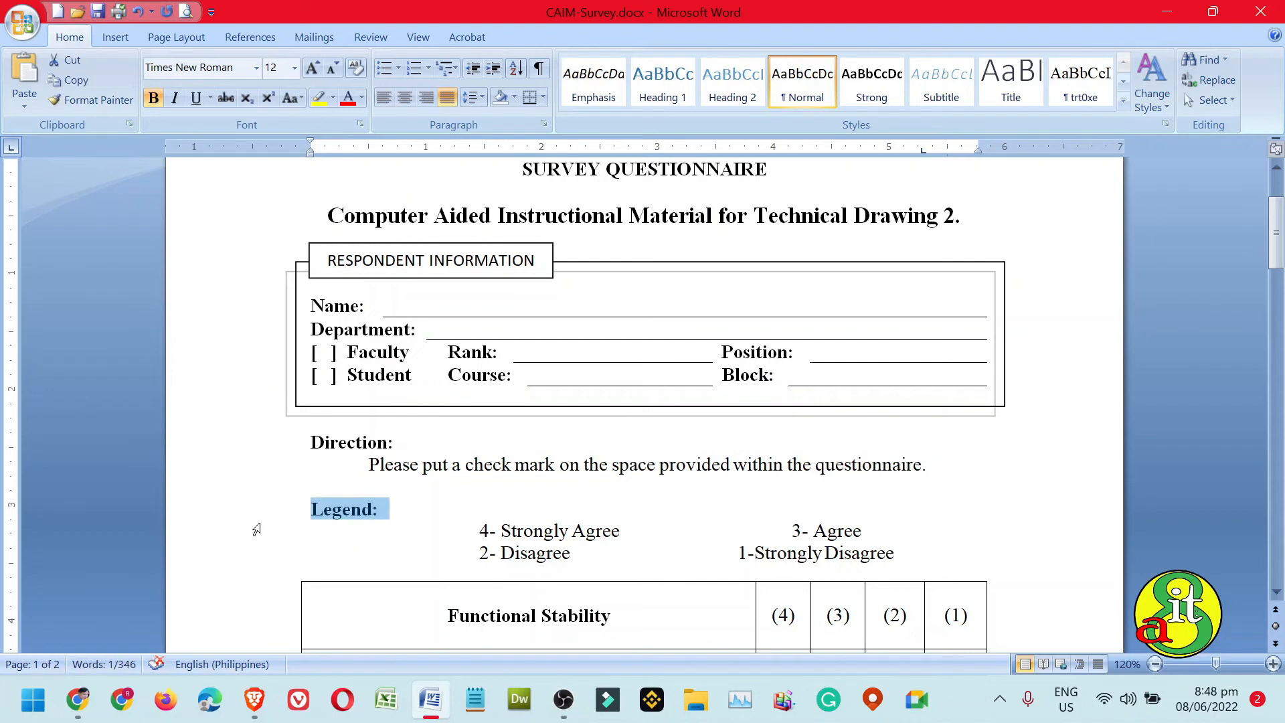
key("Down")
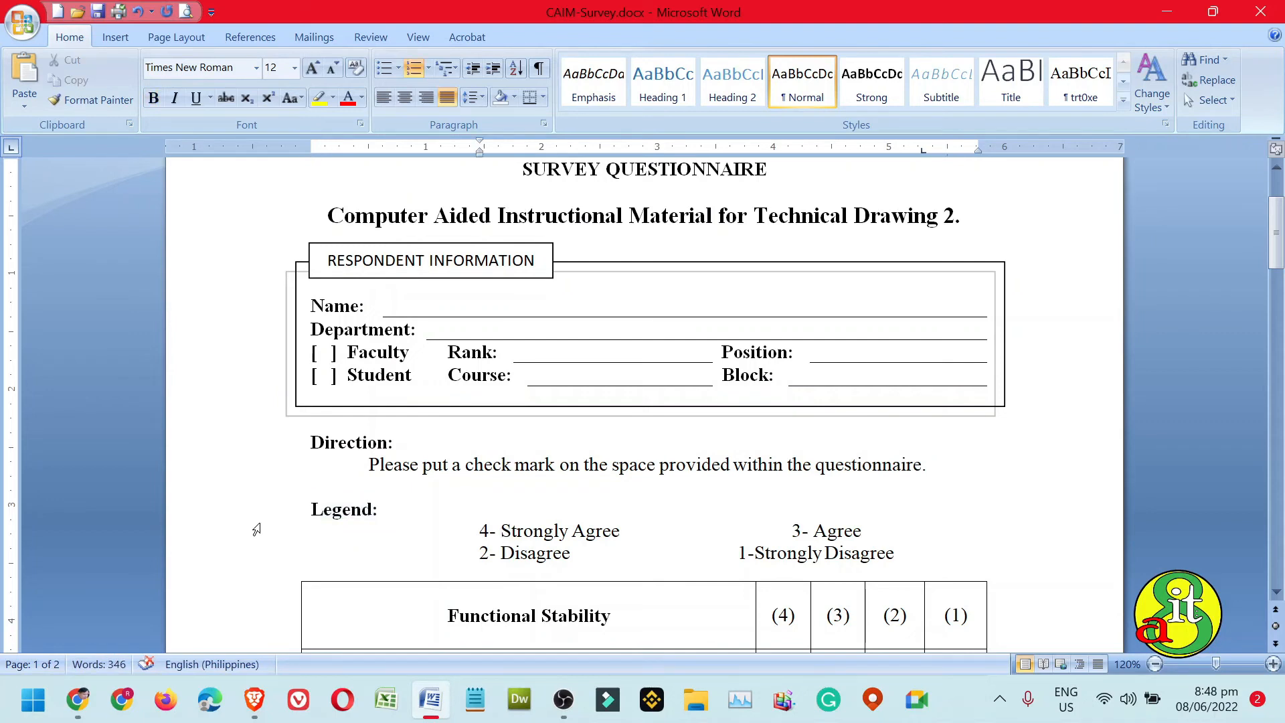
key("Up")
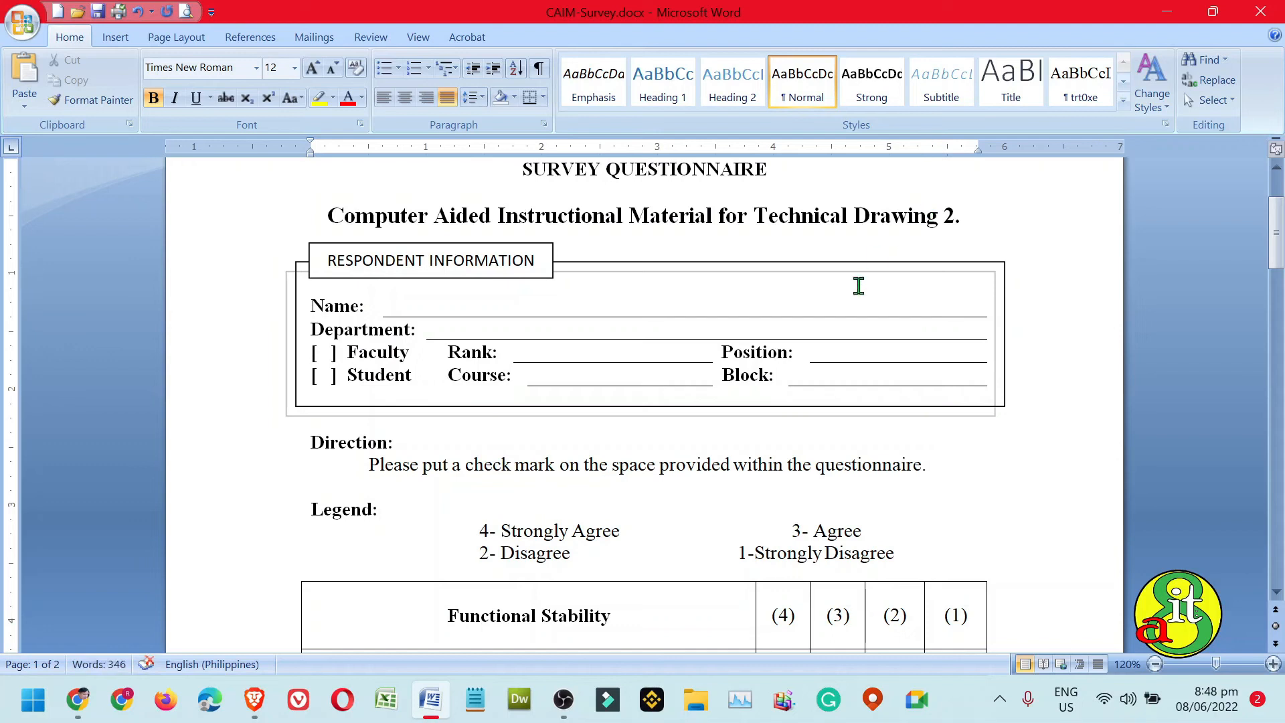
Step: Add a centered line below "Legend:" reading "[ 5 ] – Option Nsme"
key("Return")
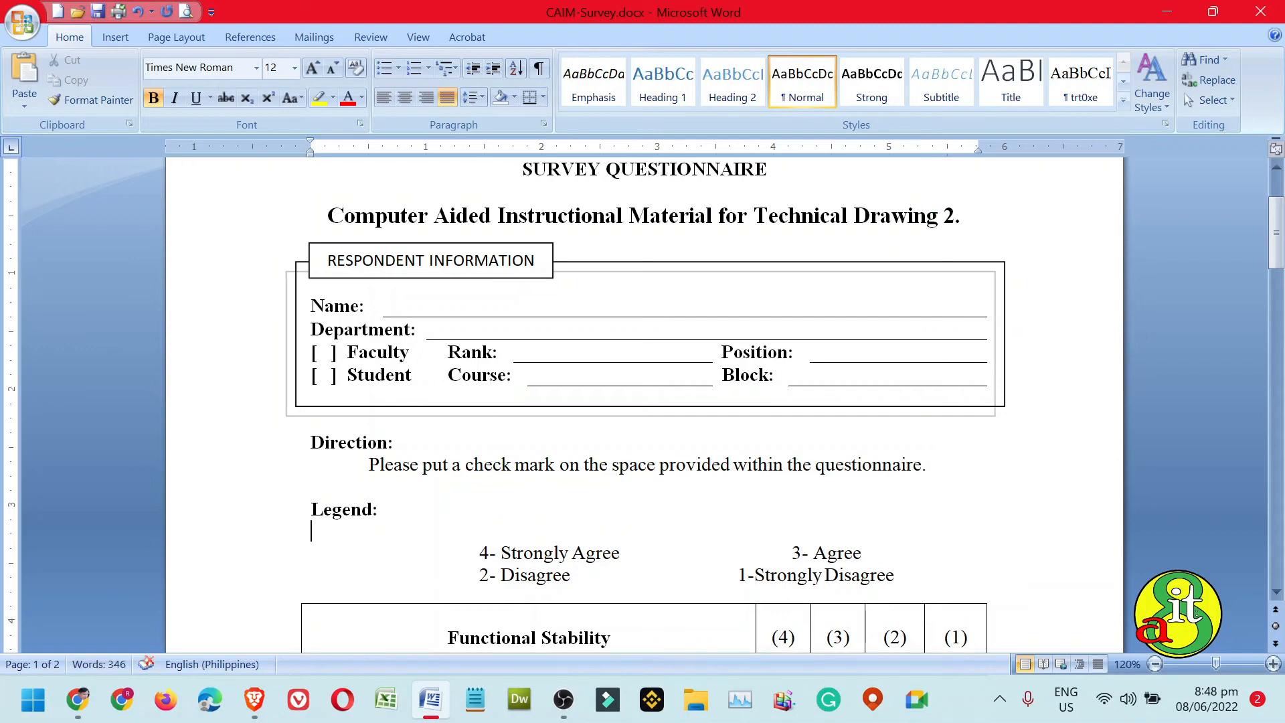
key("ctrl+e")
type("[5")
key("BackSpace")
type("5 ] - Option")
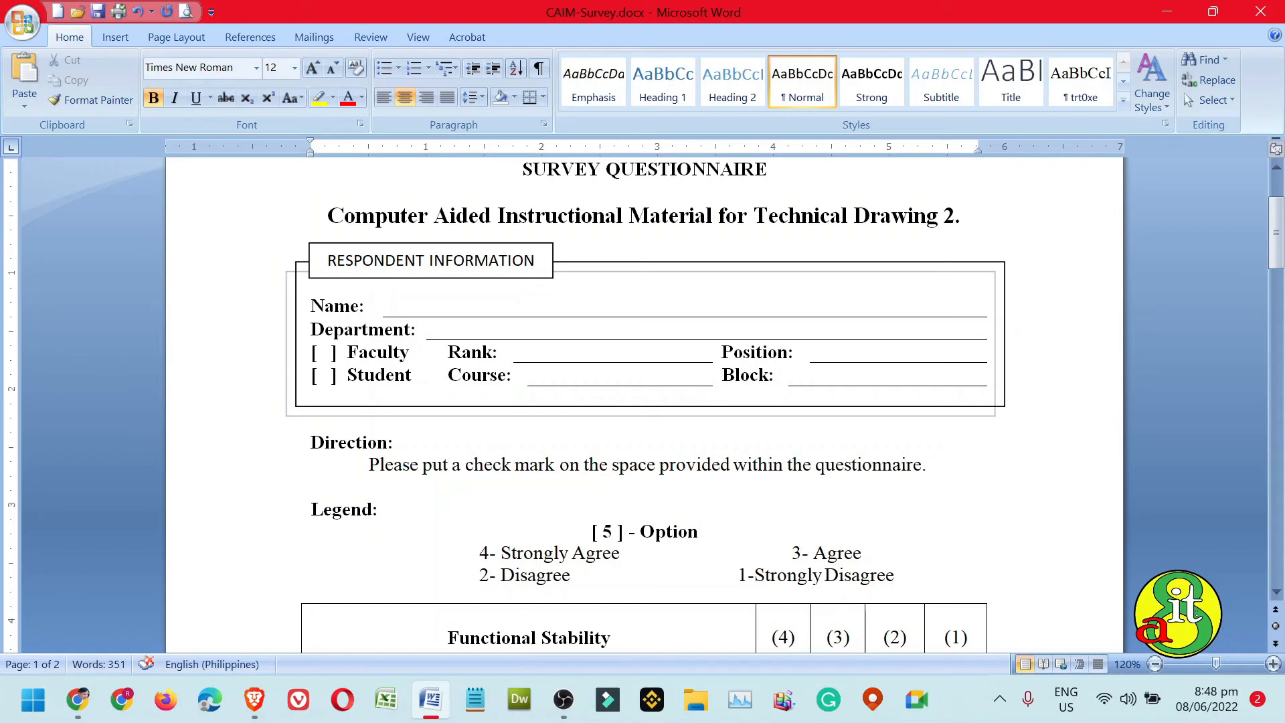
type(" Nsmr")
key("BackSpace")
type("e")
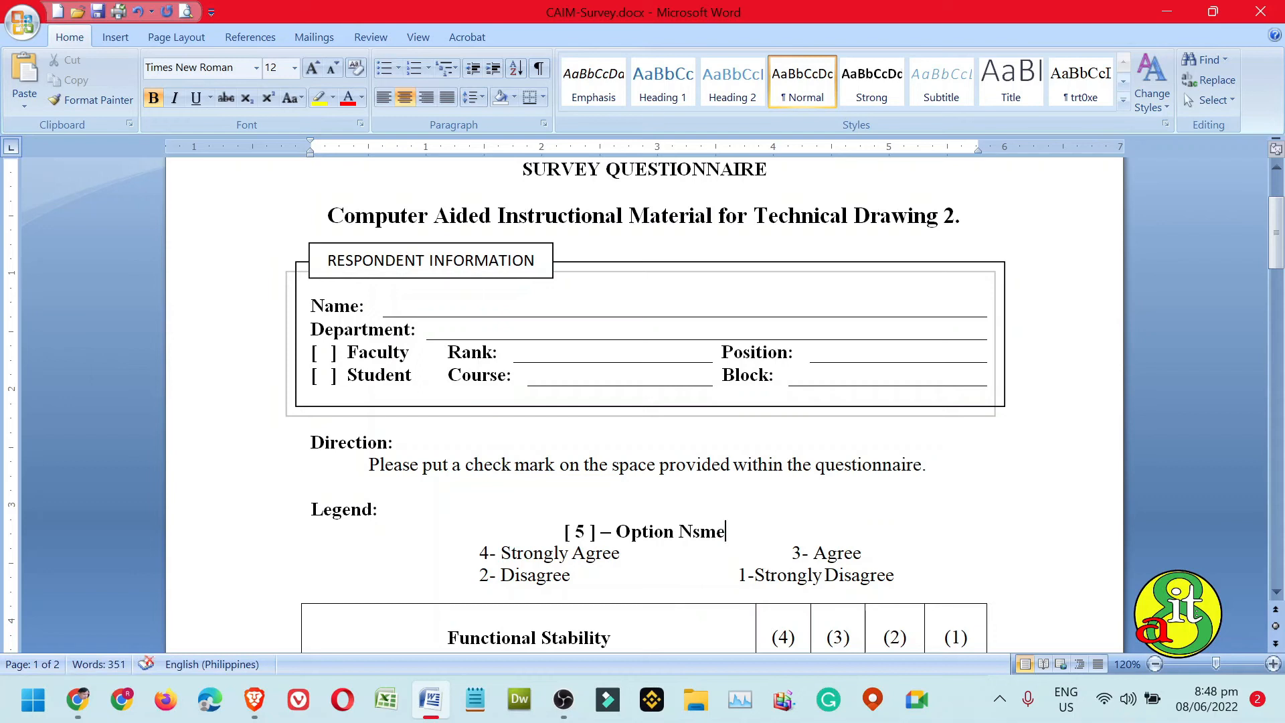
Step: Copy the "[ 5 ] – Option Nsme" entry and paste it twice on the same line, renumbering the copies 4 and 3
key("shift+Home")
key("ctrl+c")
key("End")
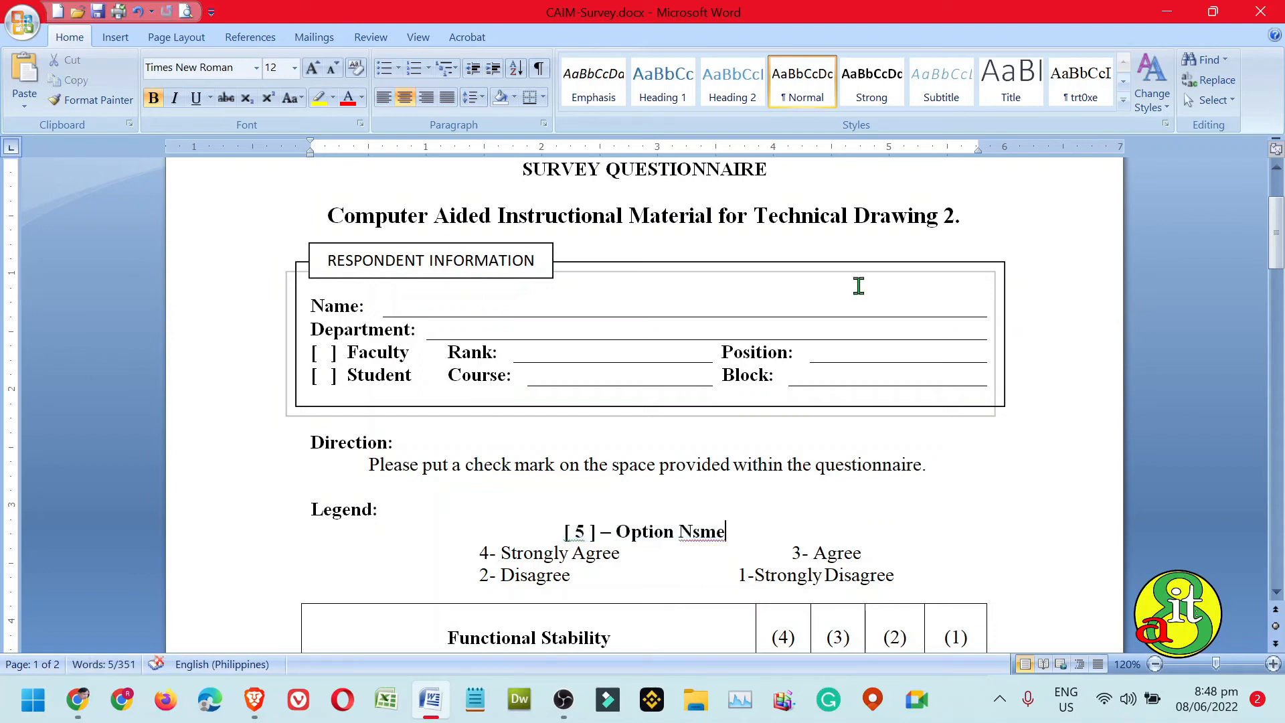
key("ctrl+v")
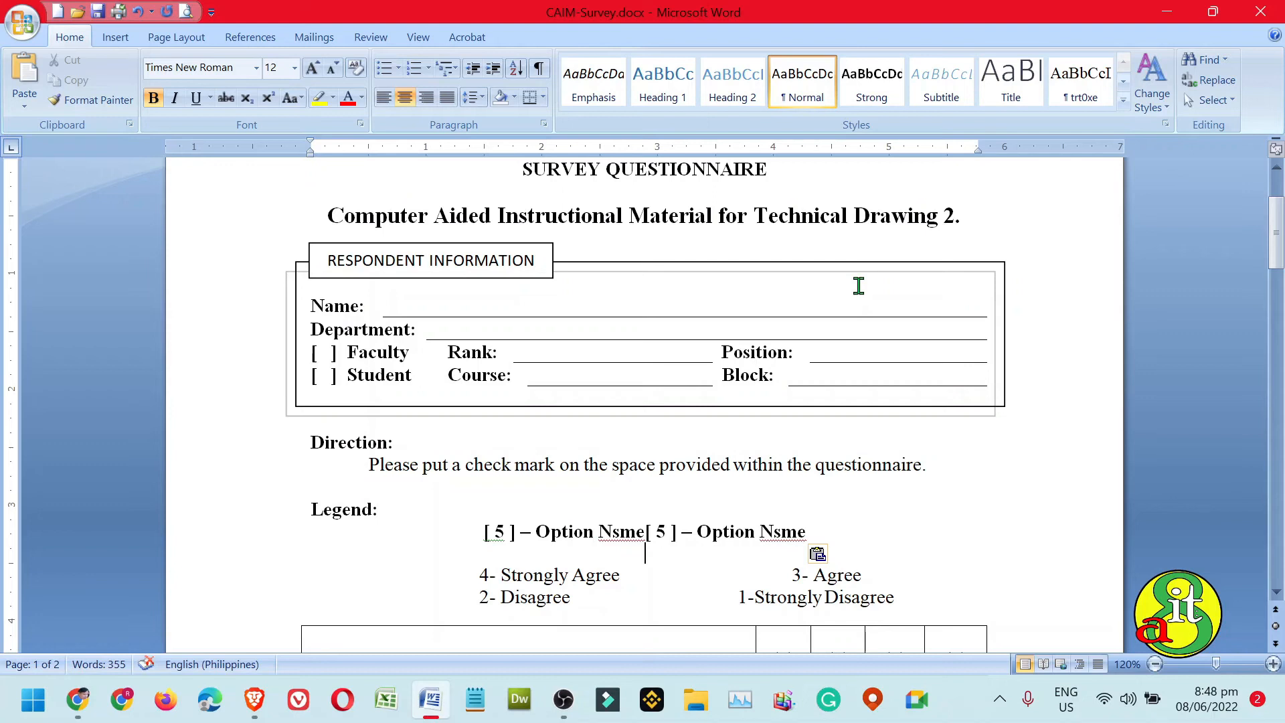
key("shift+Right")
type("4")
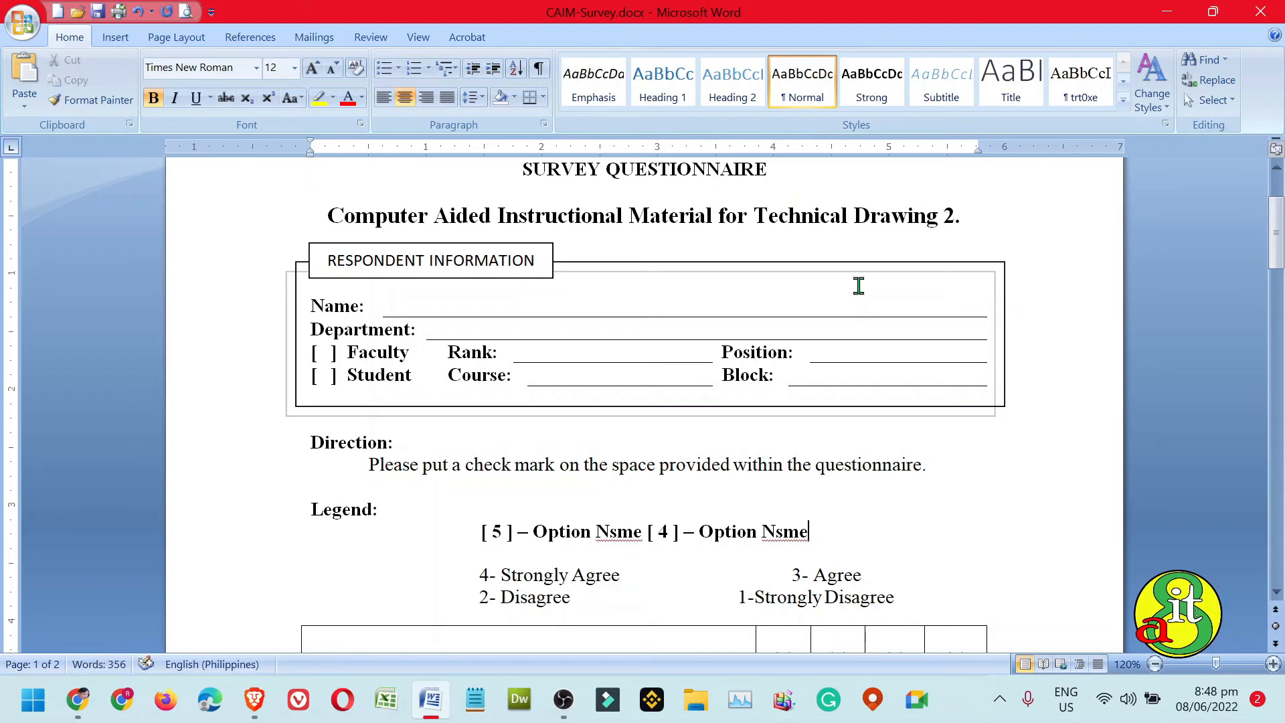
key("ctrl+v")
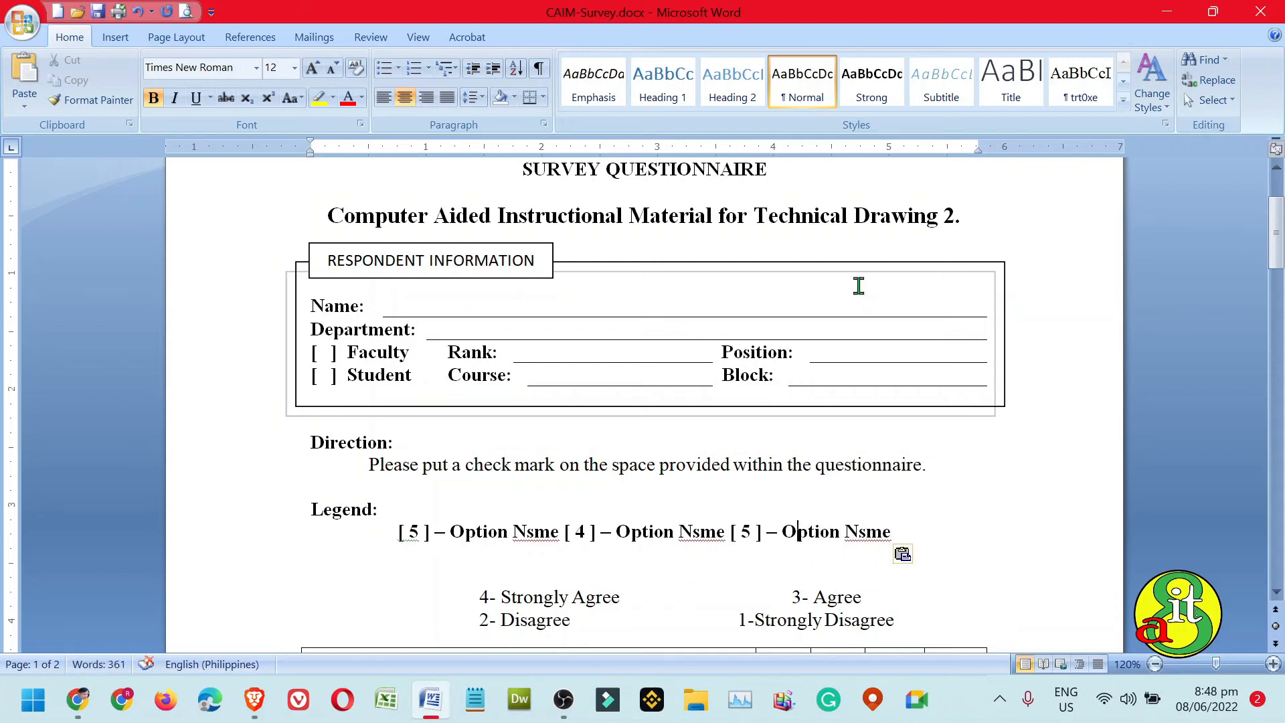
key("Left")
key("shift+Left")
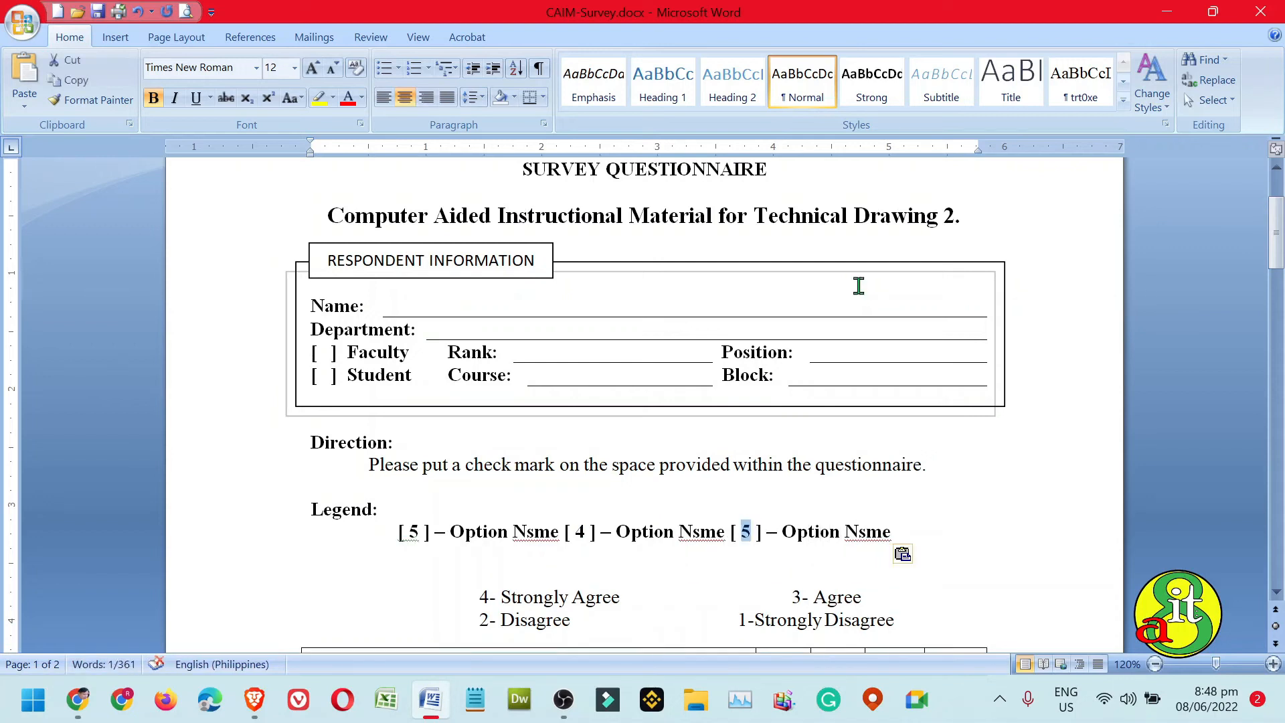
type("3")
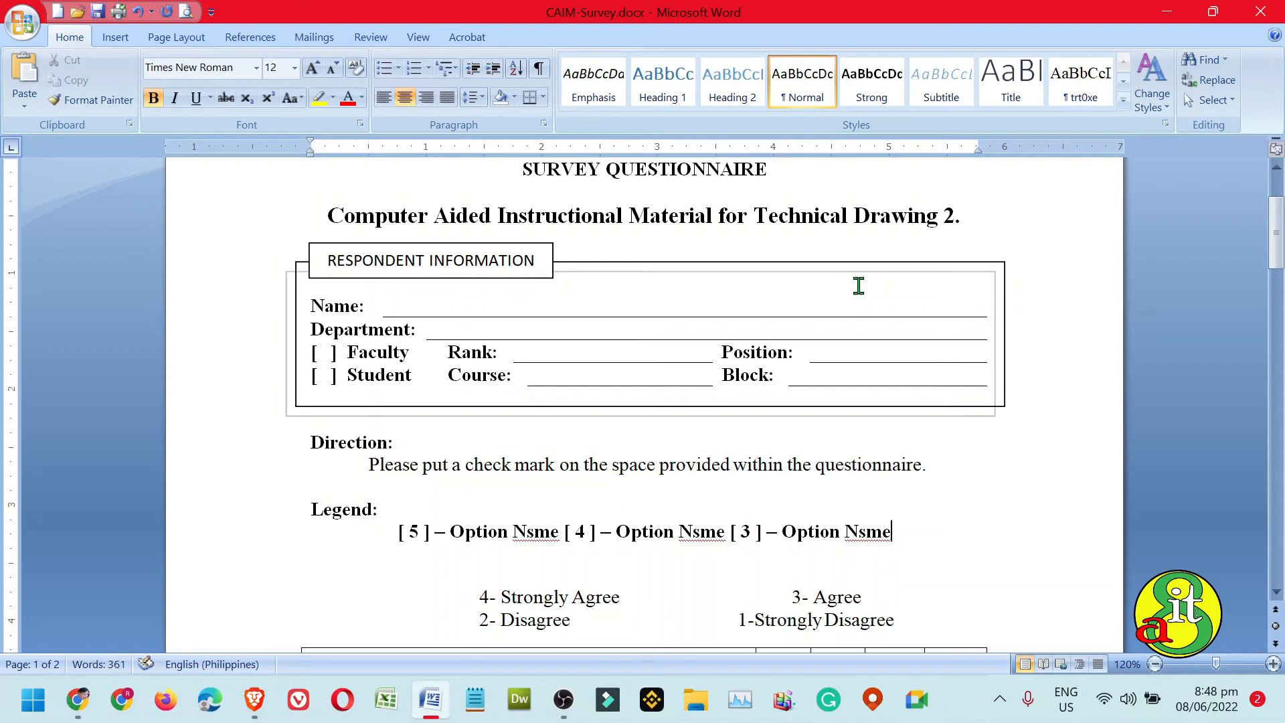
Step: Start a second legend line and paste the copied option entry twice, renumbering the copies 2 and 1
key("Return")
key("ctrl+v")
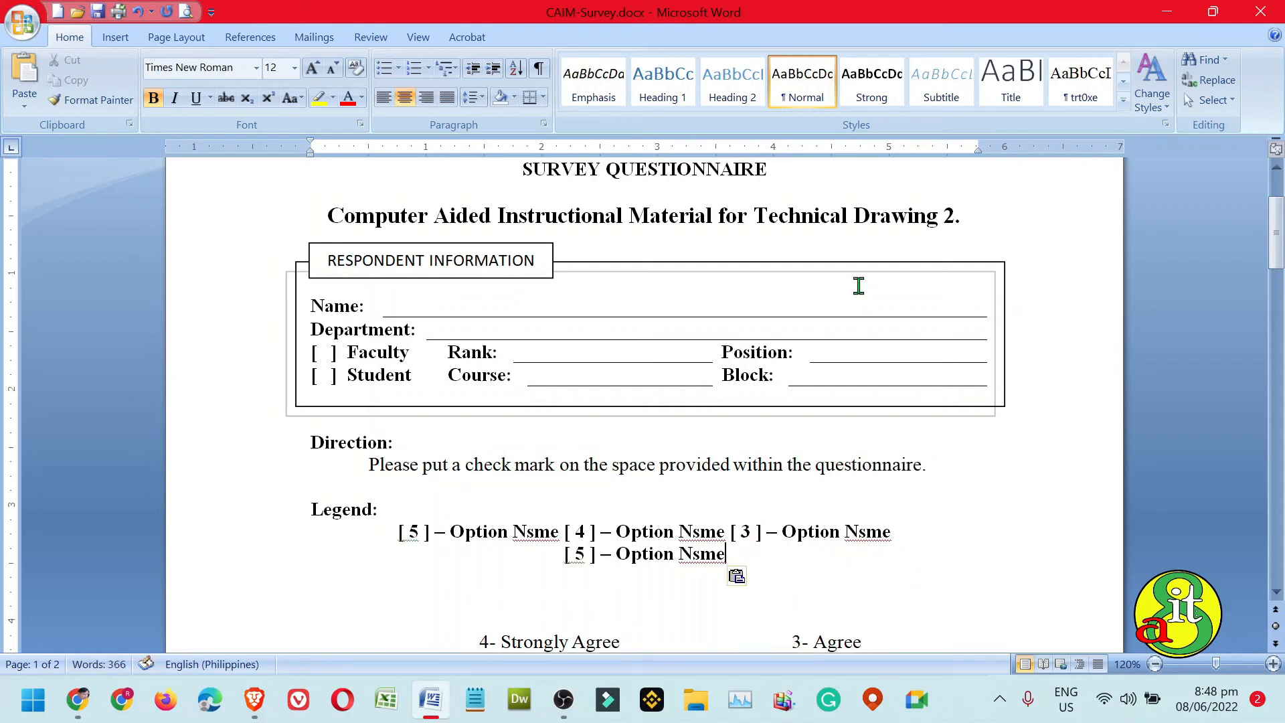
key("ctrl+Left")
key("ctrl+Left")
key("ctrl+Left")
key("ctrl+Left")
key("shift+Left")
type("2")
key("End")
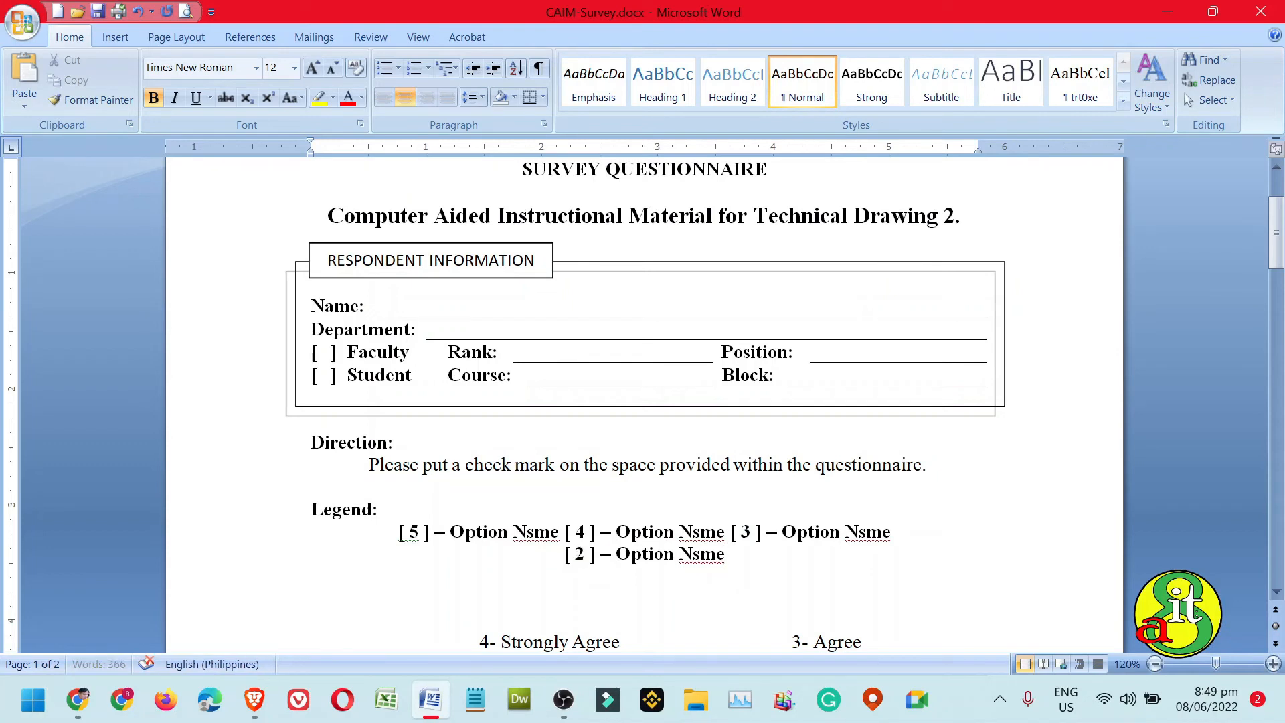
key("ctrl+v")
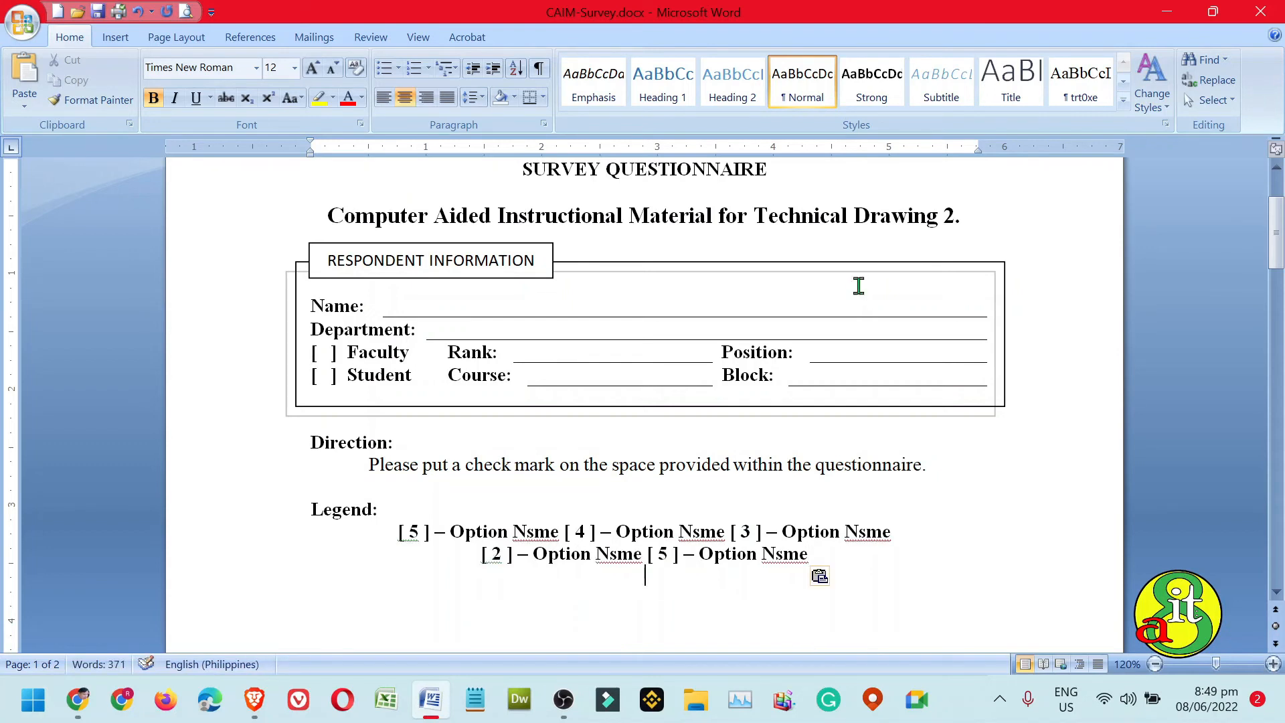
key("shift+Right")
type("1")
Step: Delete the old "Strongly Agree" to "Strongly Disagree" rating options and the extra blank lines above the "Functional Stability" table
key("Down")
key("Down")
key("Down")
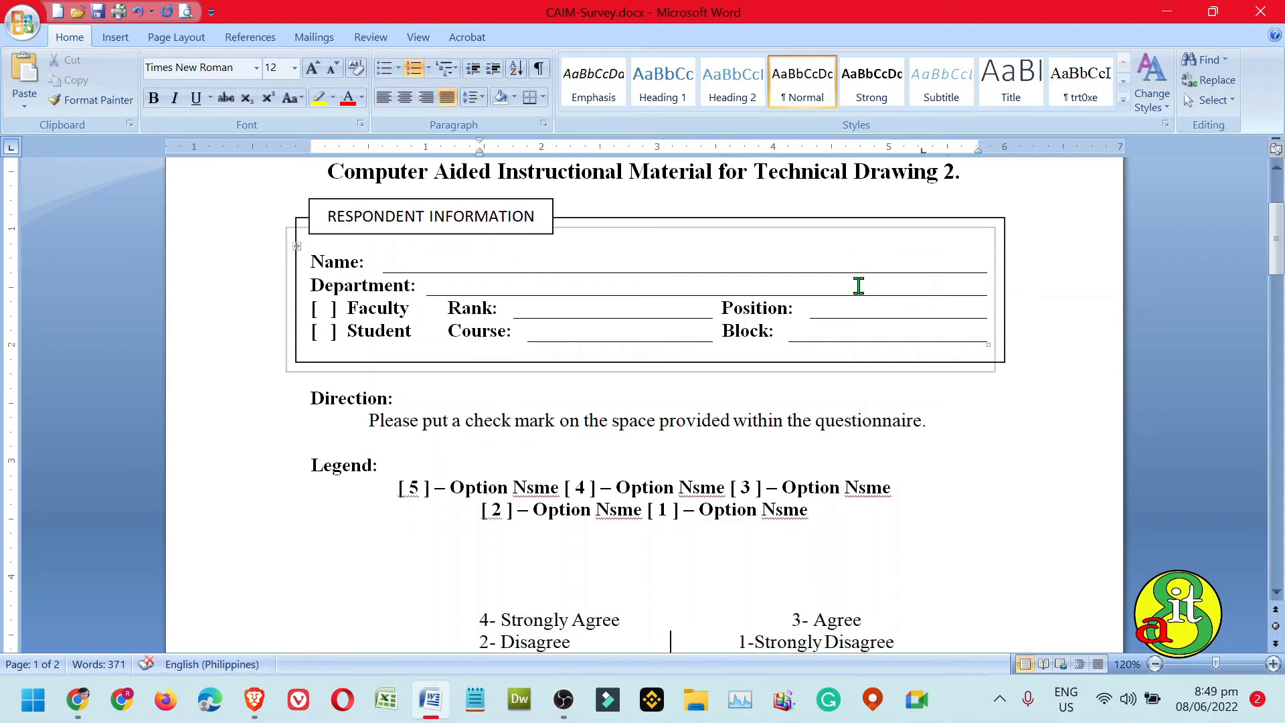
key("Down")
key("Down")
key("Down")
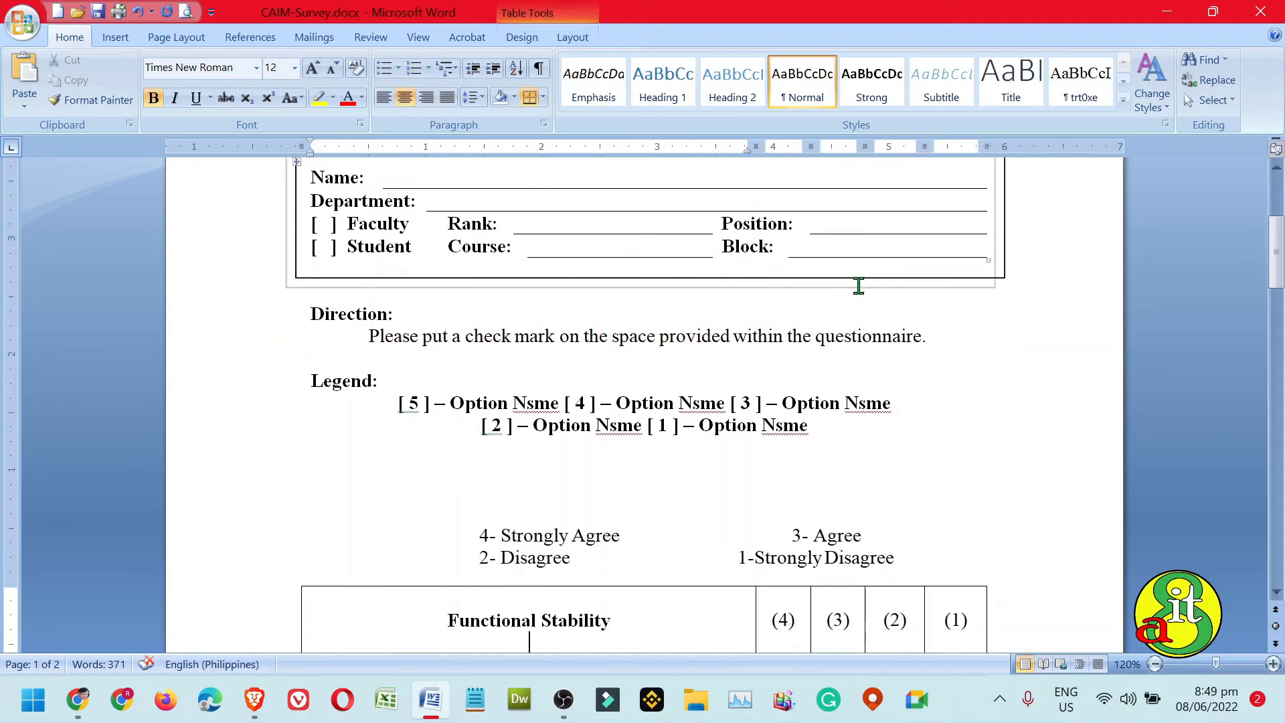
key("Up")
key("Up")
key("Up")
key("Up")
key("Up")
key("Down")
key("shift+Down")
key("shift+Down")
key("shift+Down")
key("shift+Down")
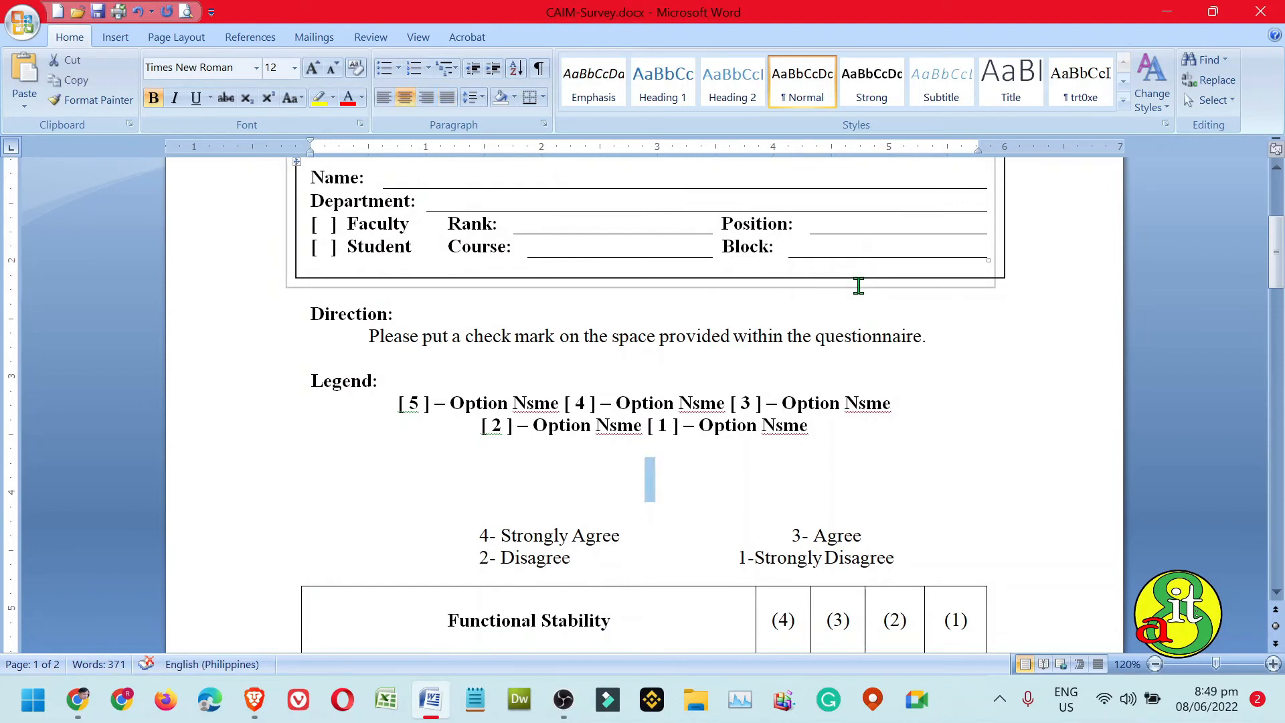
key("shift+End")
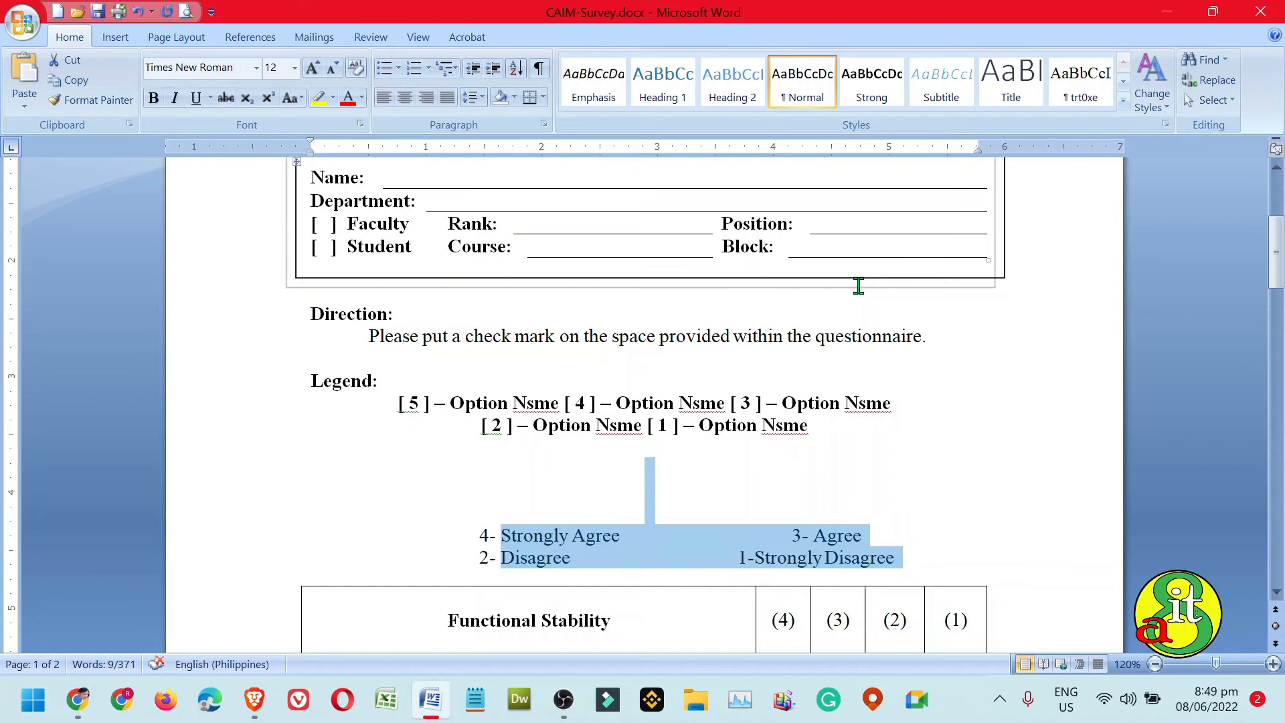
key("Delete")
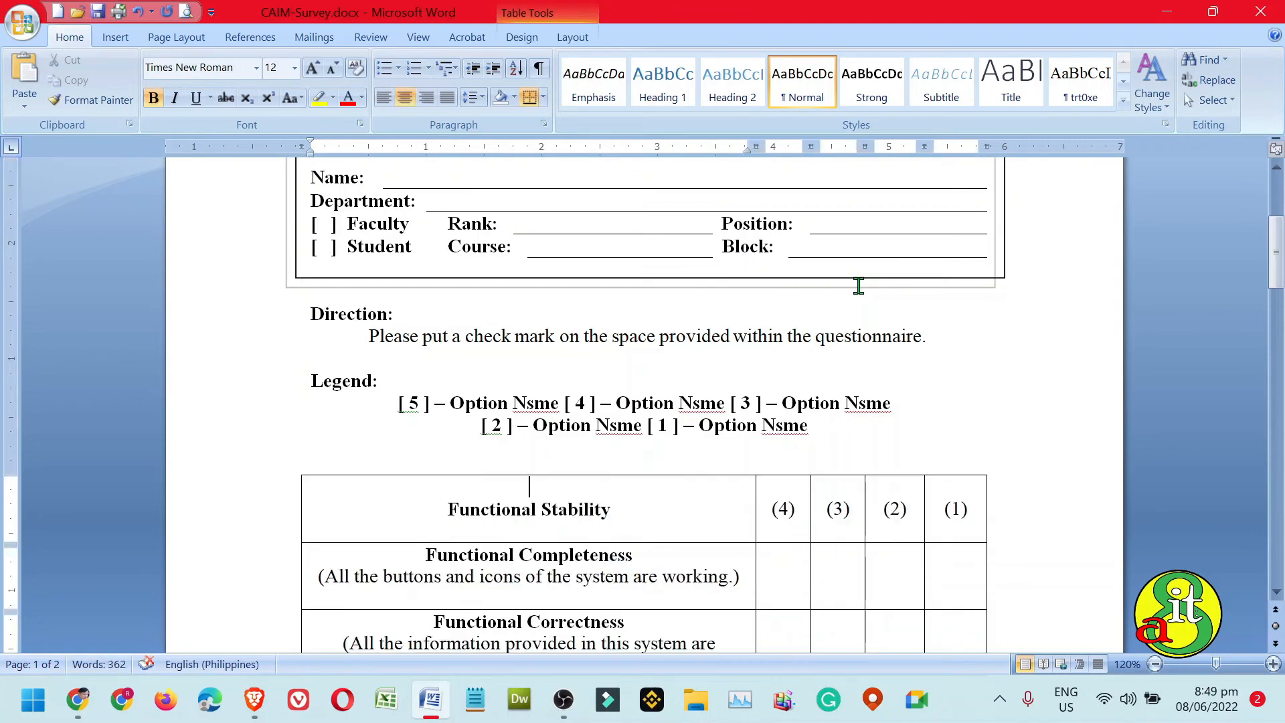
Step: Left-align the Functional Completeness, Functional Correctness and Functional Appropriateness cells in the "Functional Stability" table
mouse_move(1277, 260)
left_mouse_down()
mouse_move(1278, 314)
mouse_move(1278, 267)
left_mouse_up()
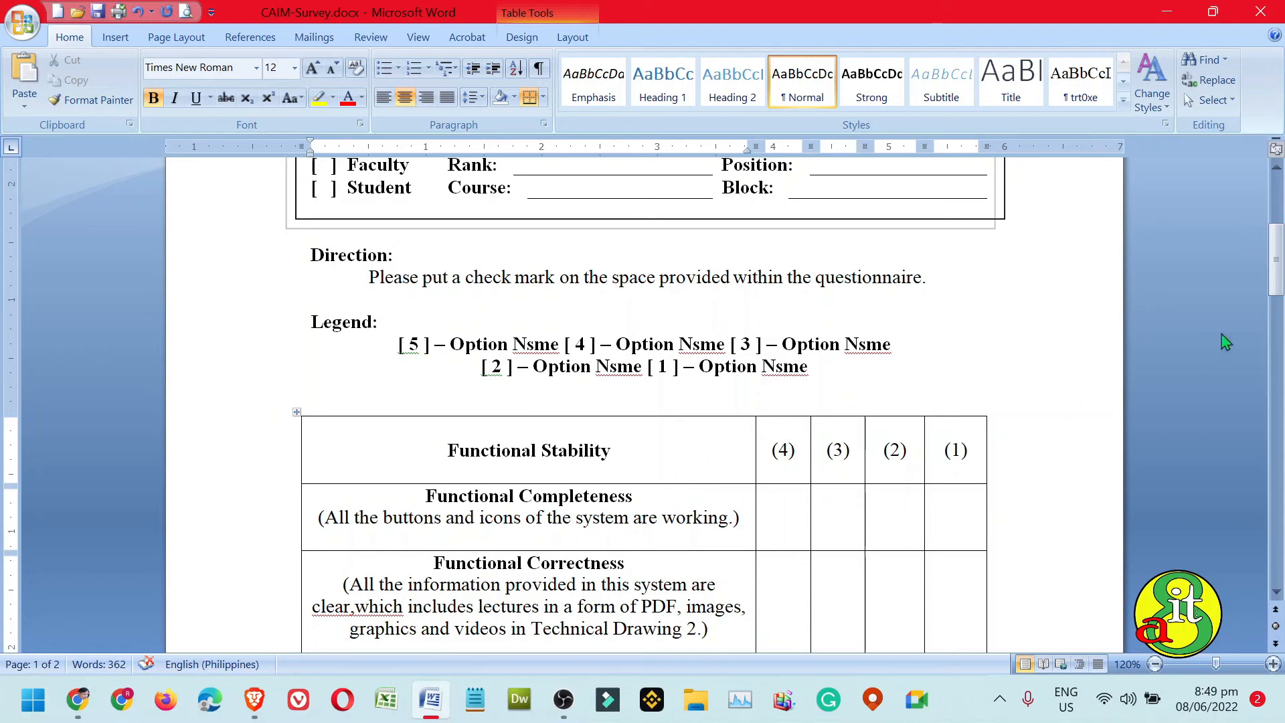
left_click_drag(1275, 281, 1275, 301)
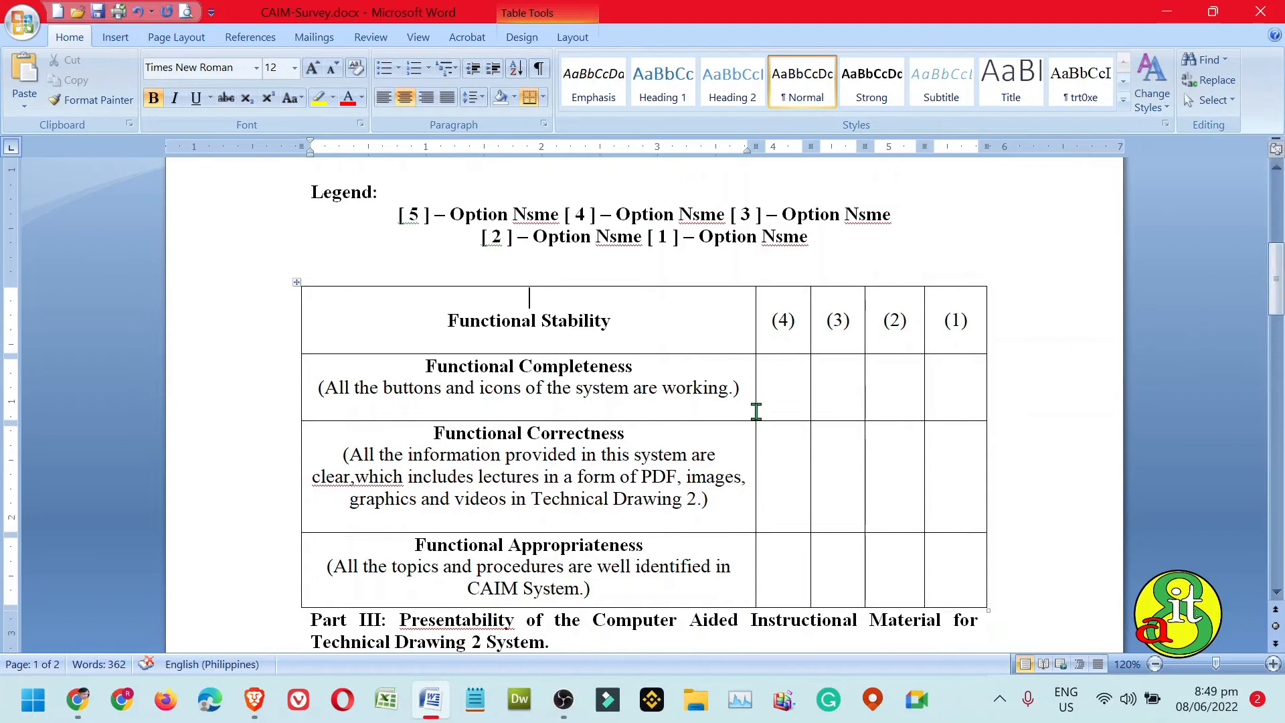
left_click_drag(691, 392, 697, 568)
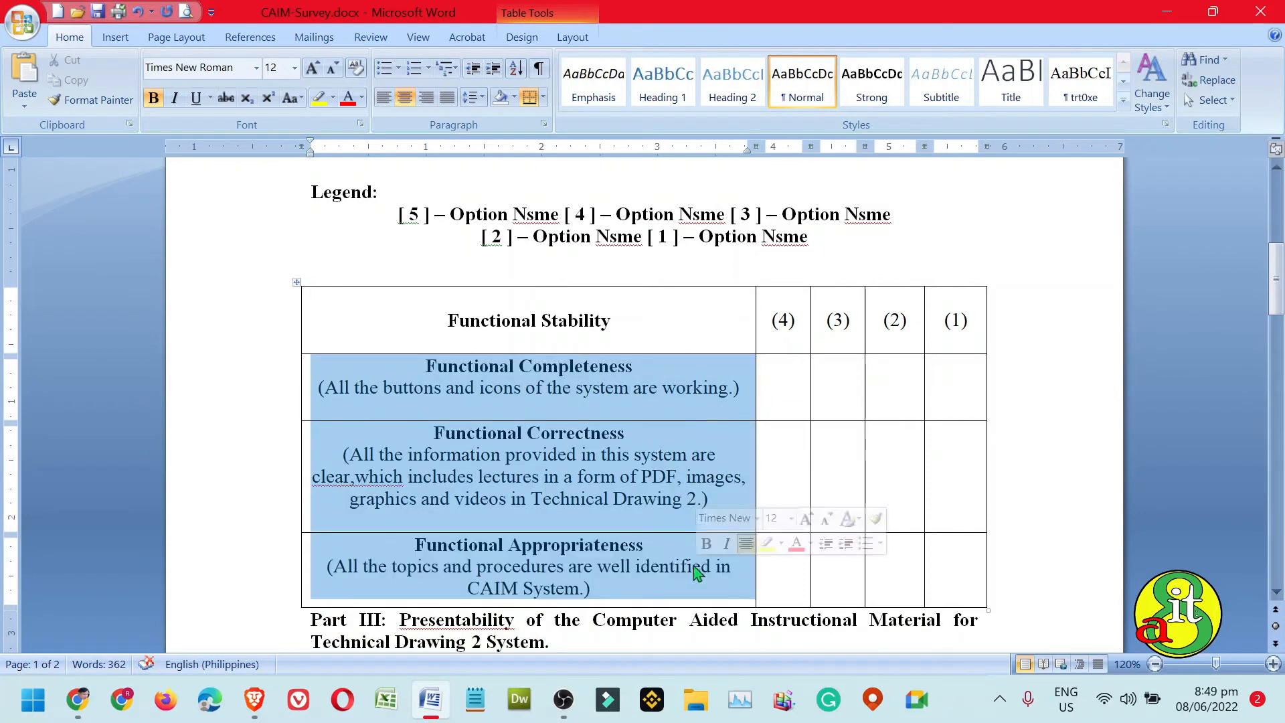
left_click(385, 105)
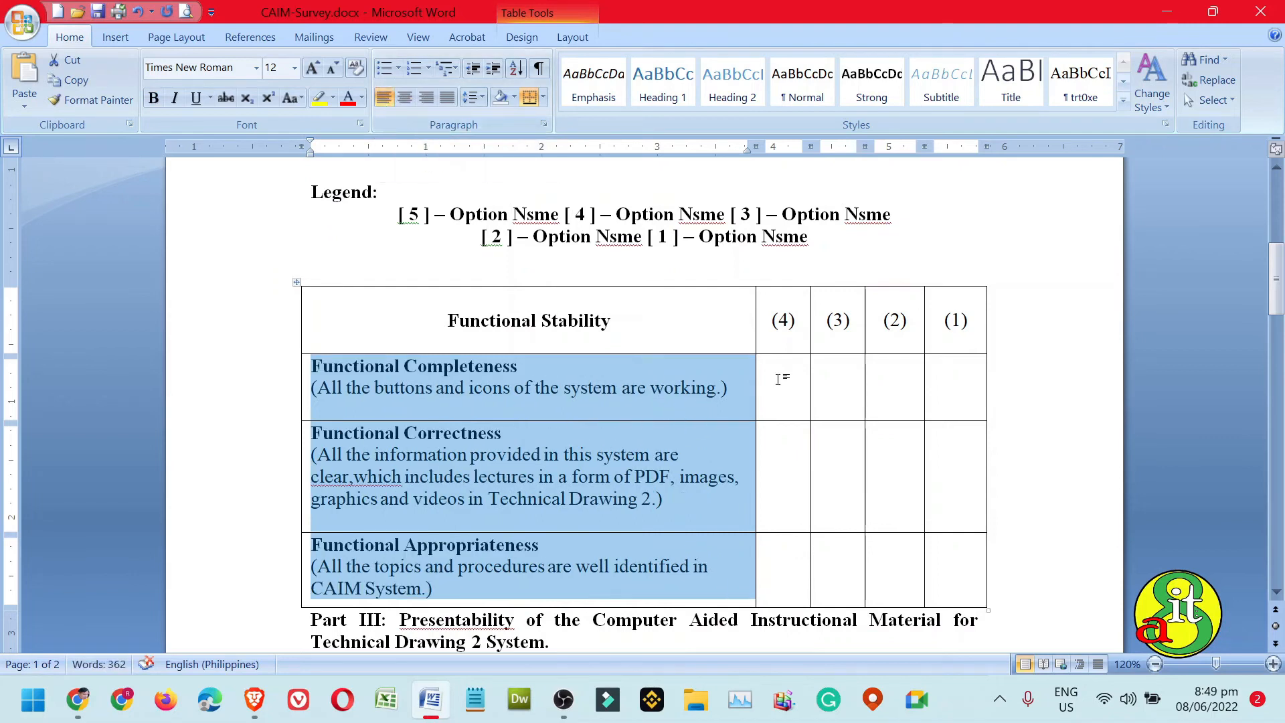